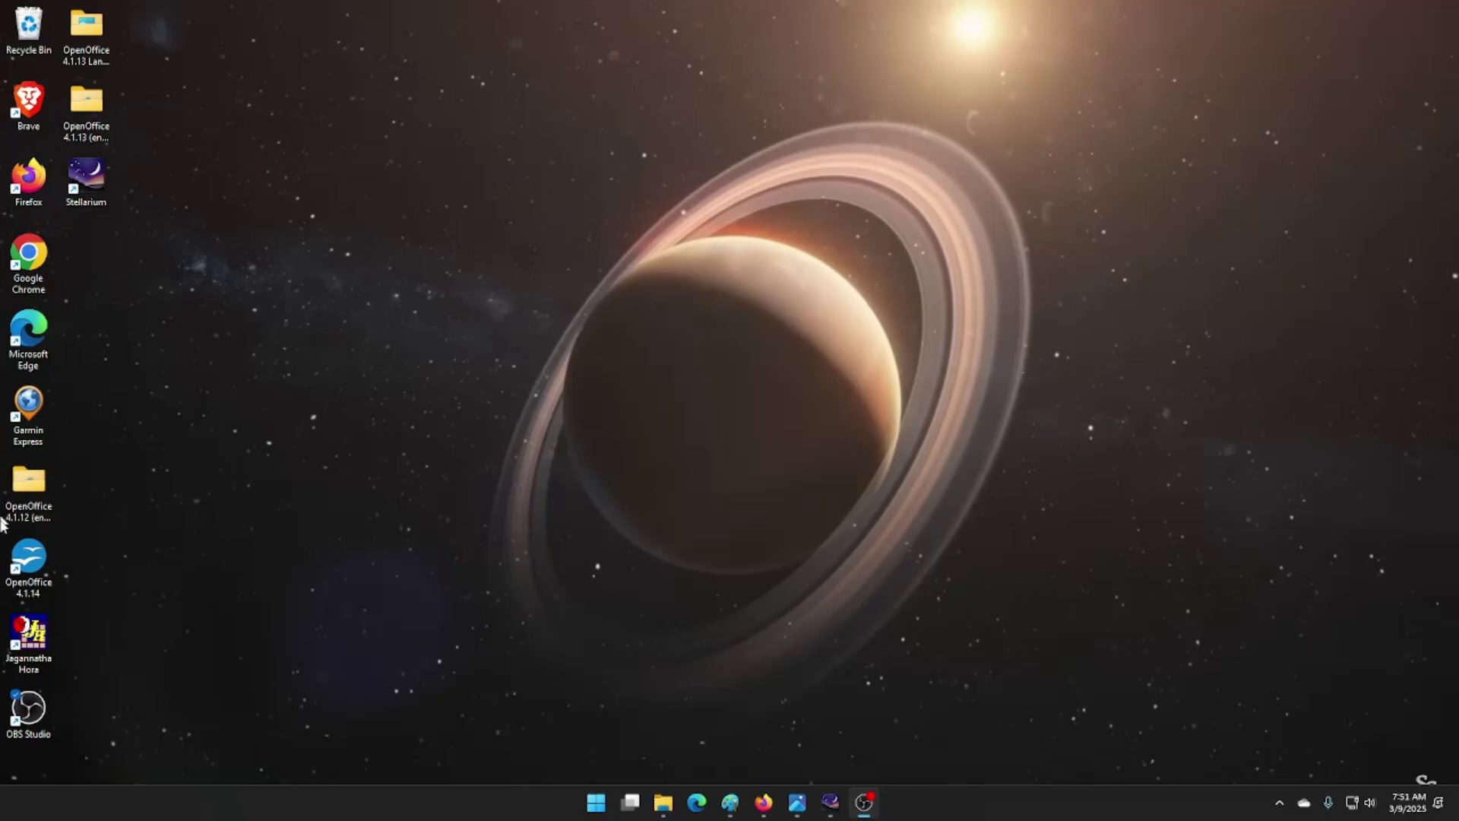
Bring up the first-page screenshot of the paper "Quintuple planetary groupings" to read its introduction
mouse_move(797, 804)
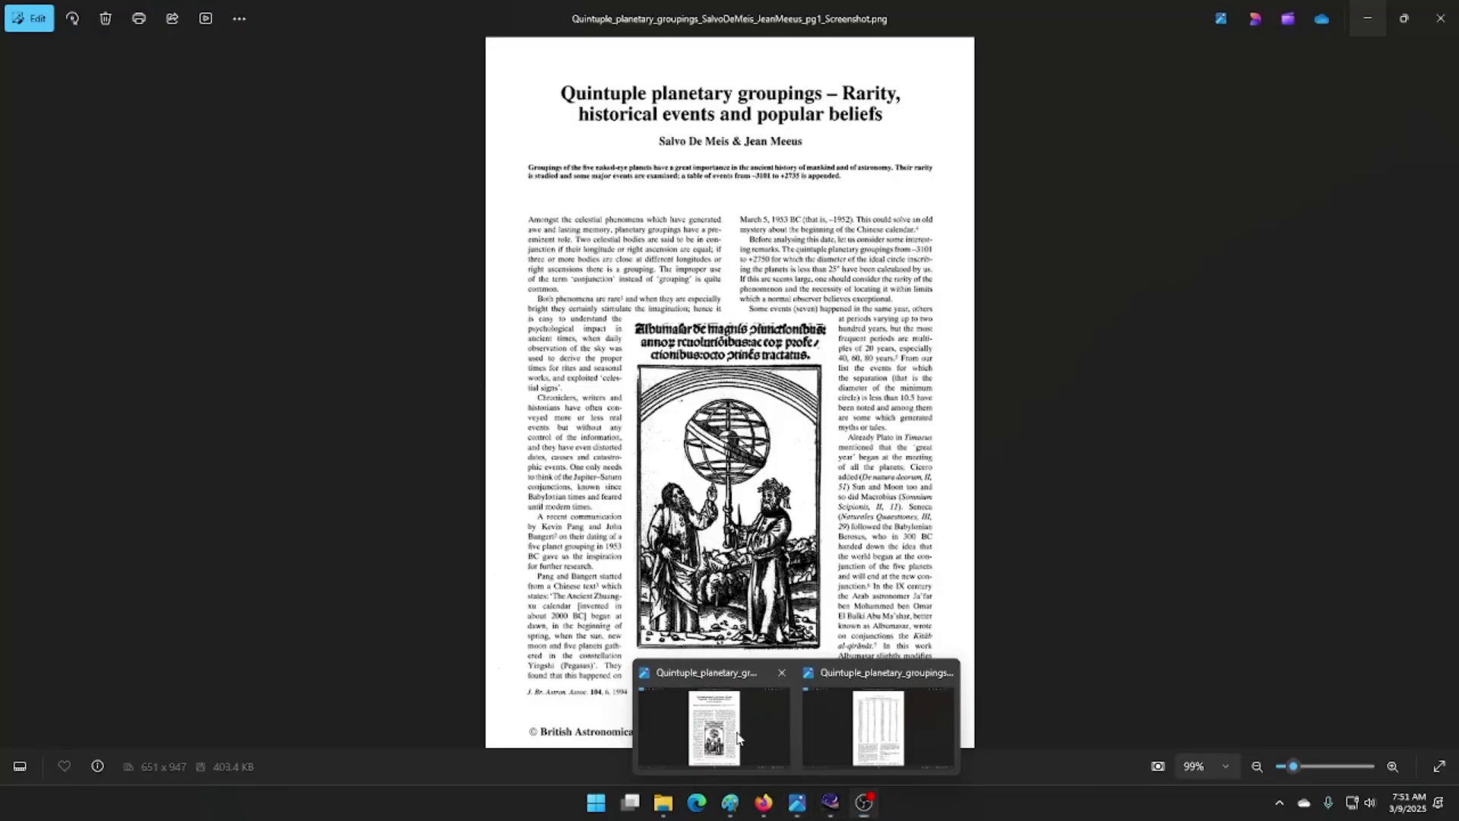
click(737, 736)
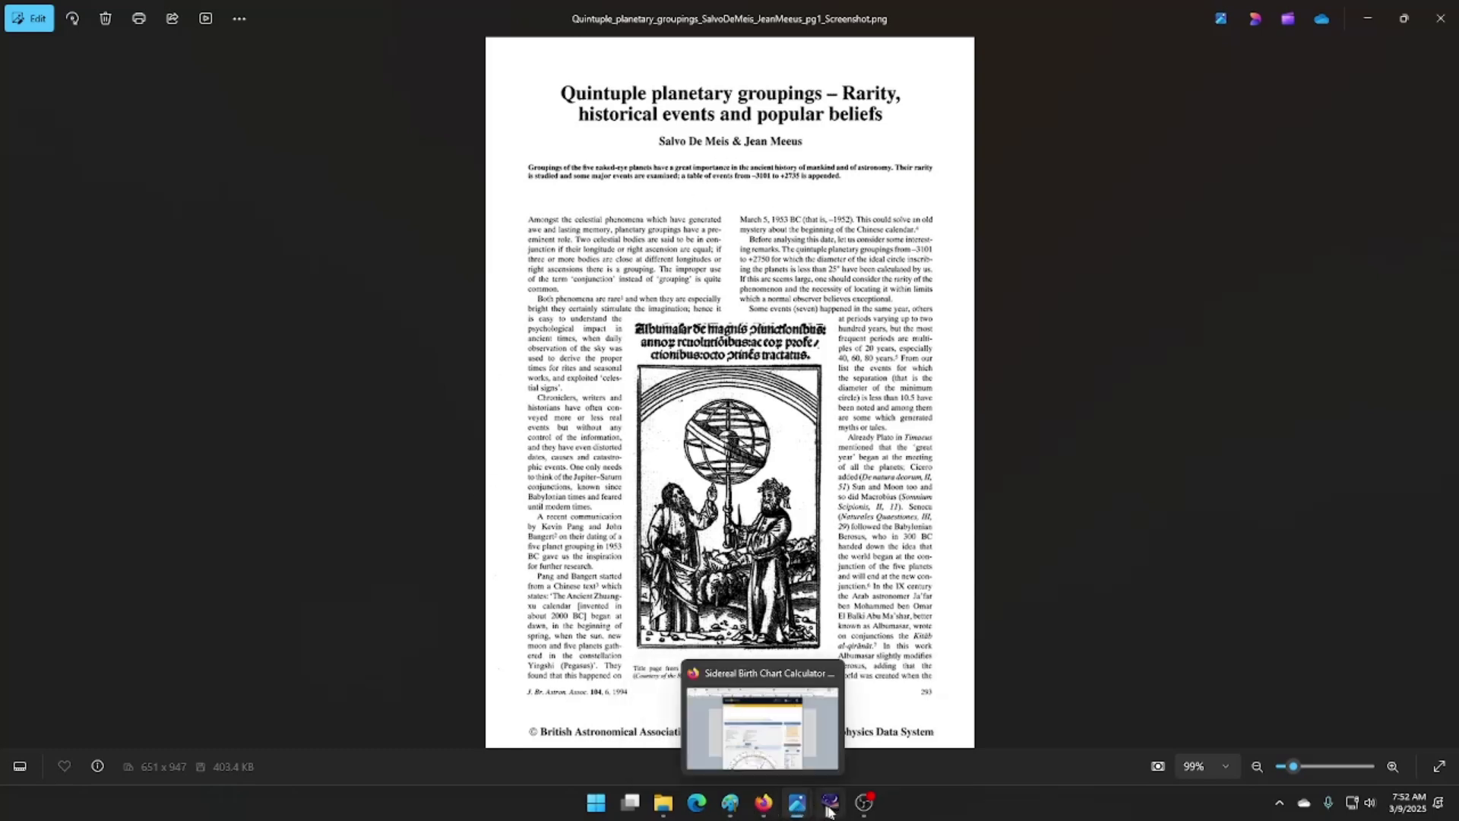
Switch to the paper's page 3 screenshot and enlarge Table 1 until its dates and separations are legible
mouse_move(720, 812)
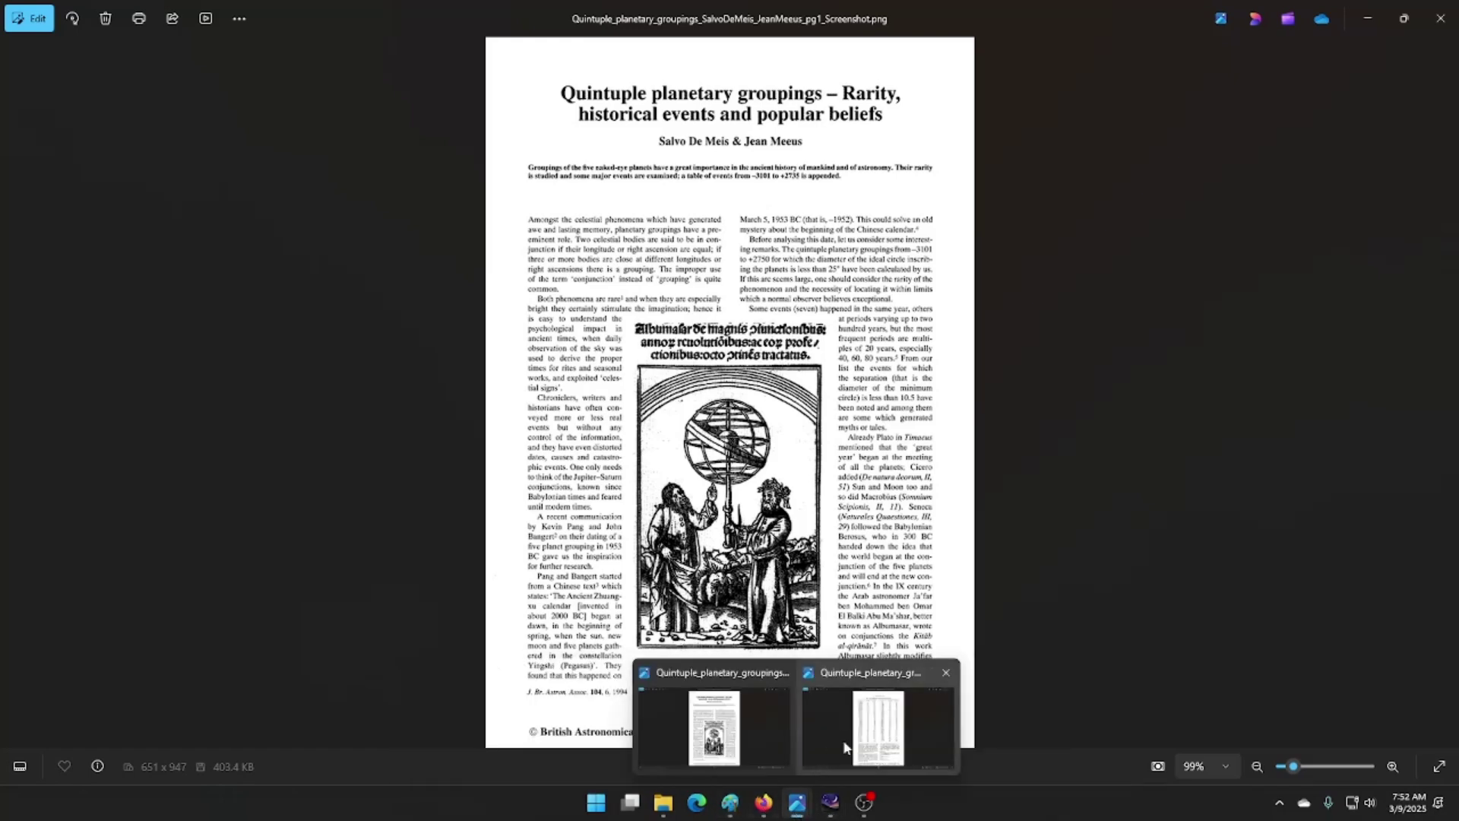
click(846, 747)
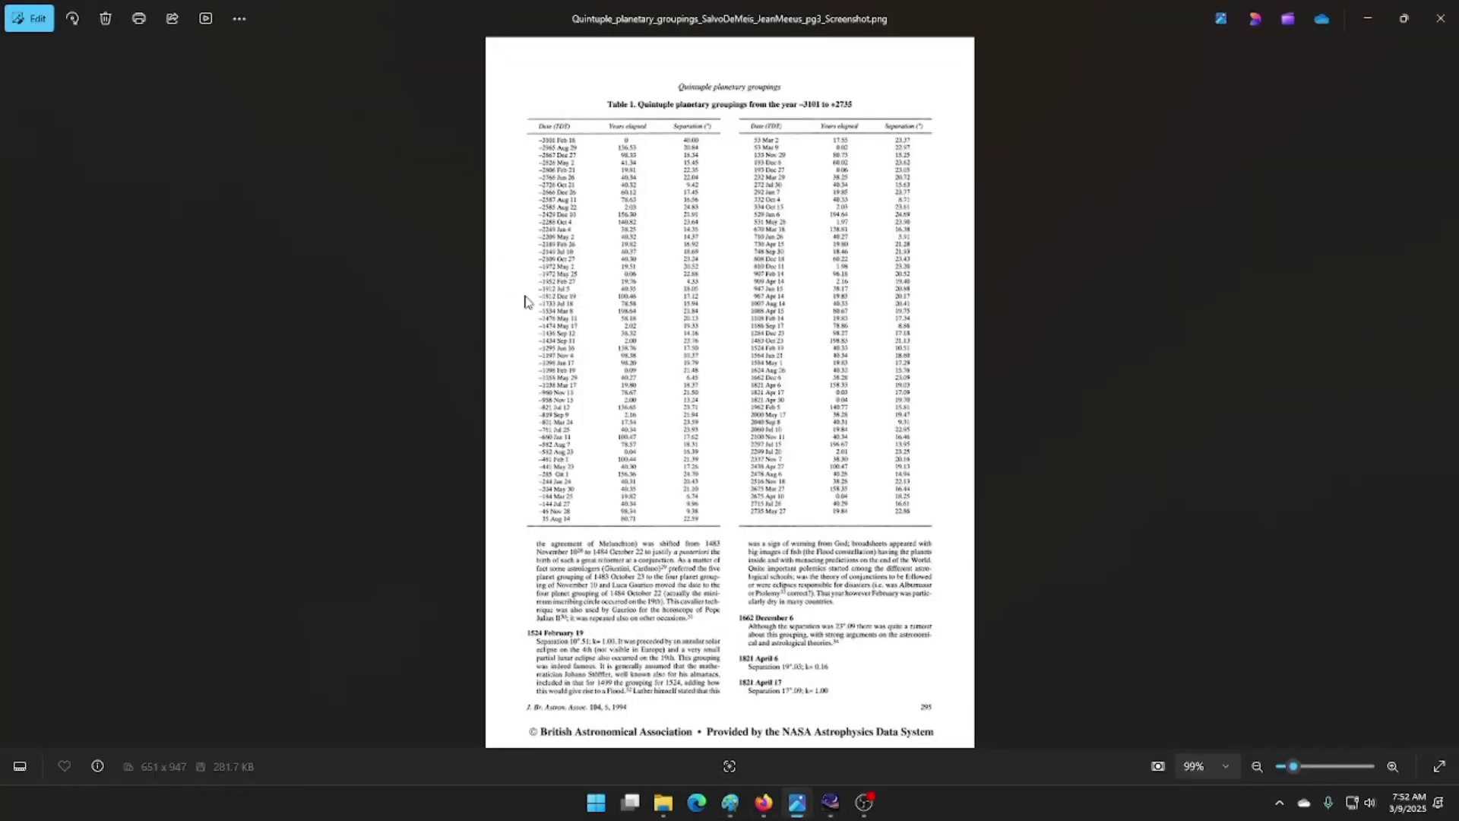
scroll(508, 193, up, 4)
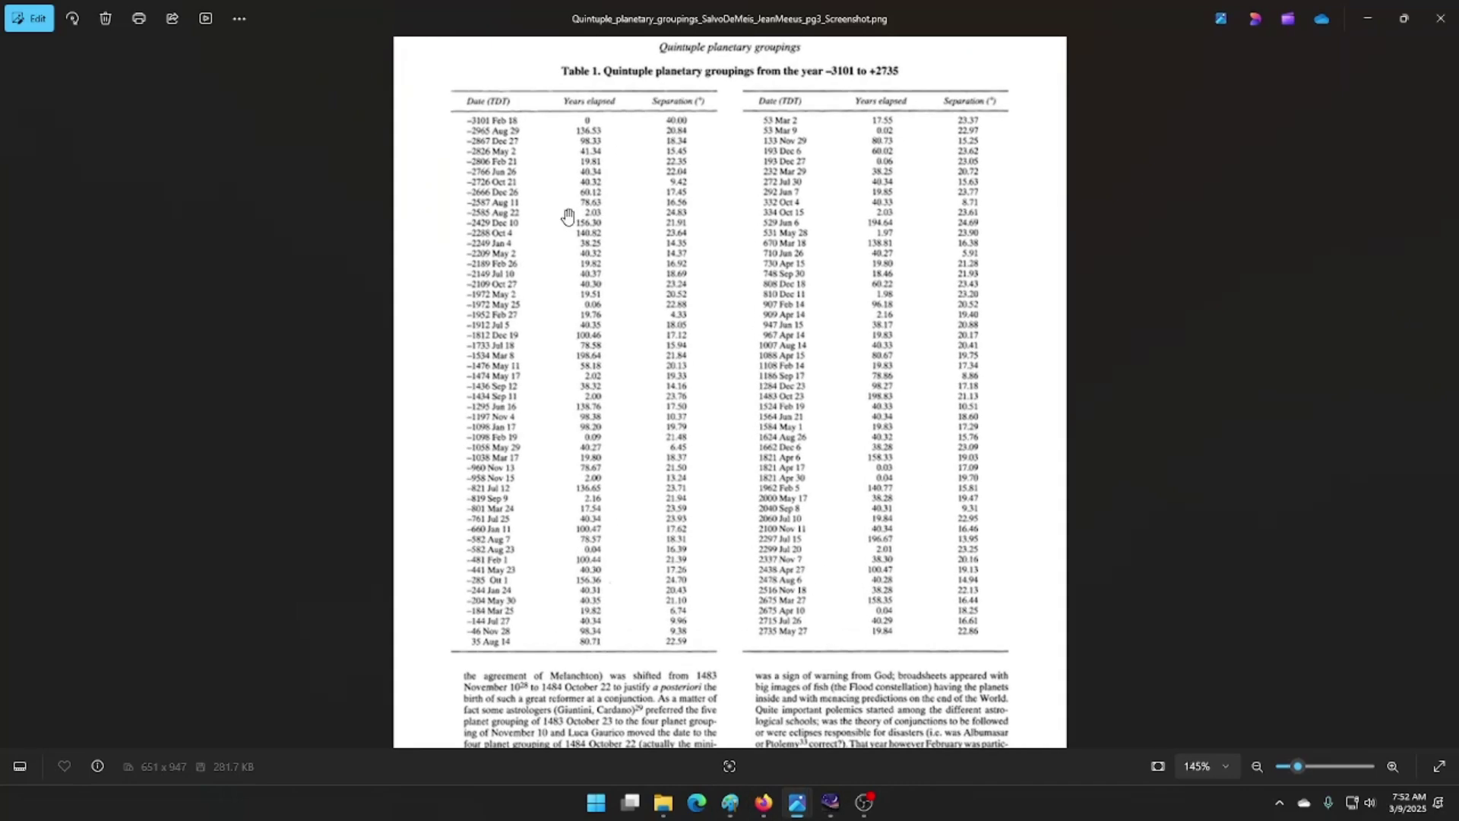
drag(375, 178, 374, 262)
scroll(339, 199, up, 2)
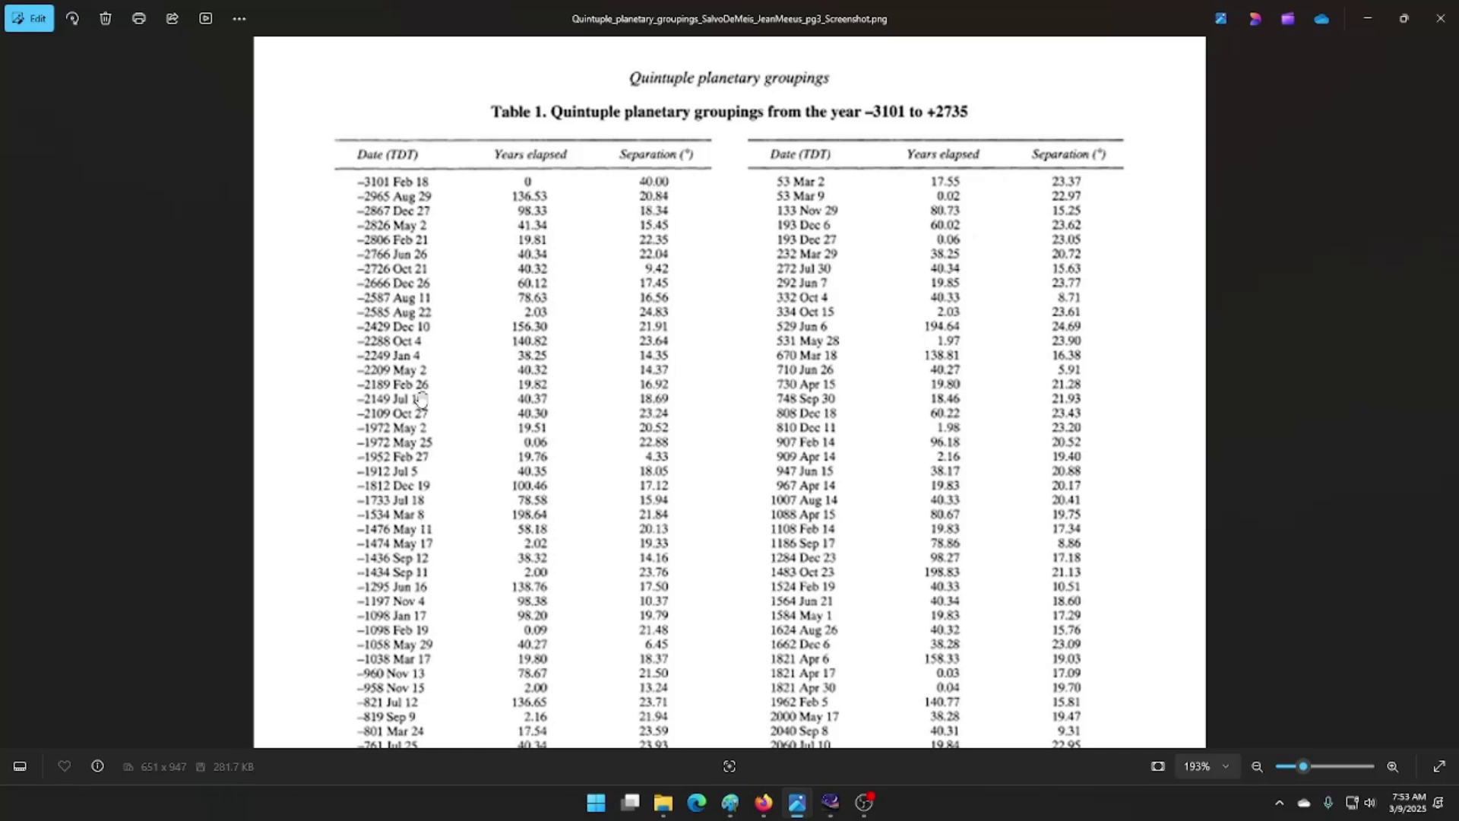
Examine the dates, years elapsed and separations in both halves of Table 1, from -3101 to 2735
scroll(376, 349, down, 1)
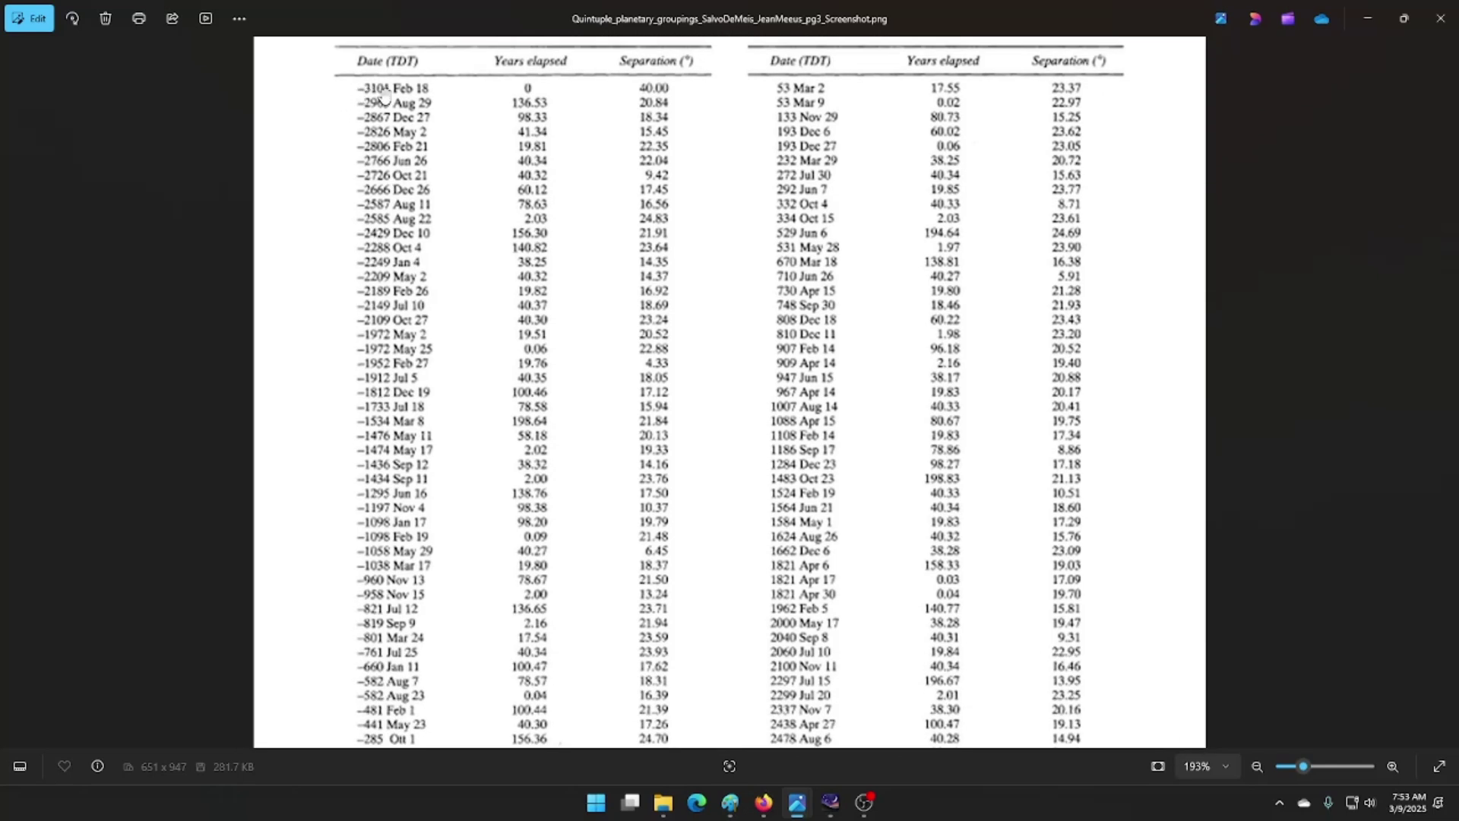
scroll(608, 387, down, 1)
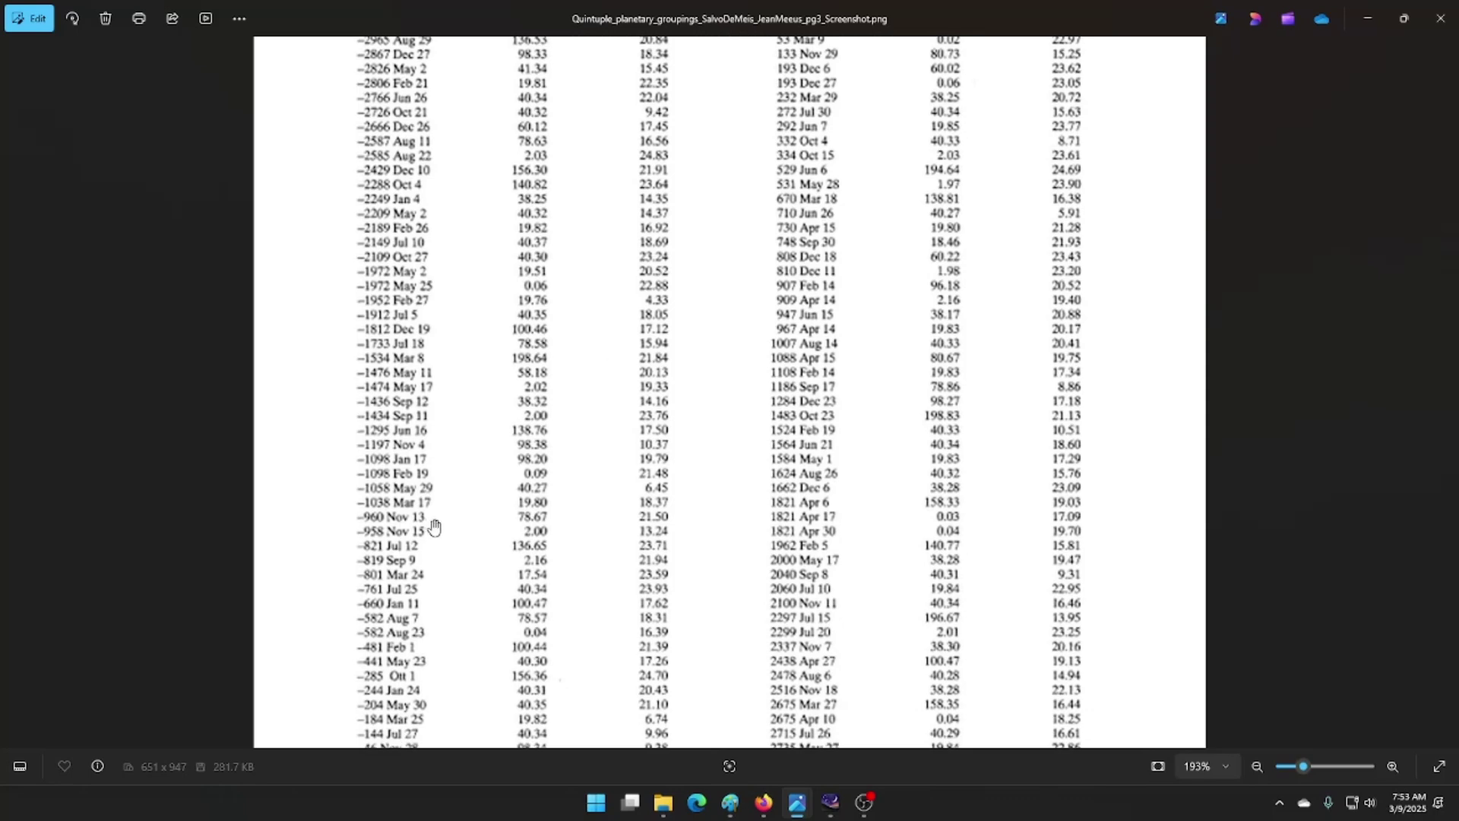
scroll(434, 527, down, 3)
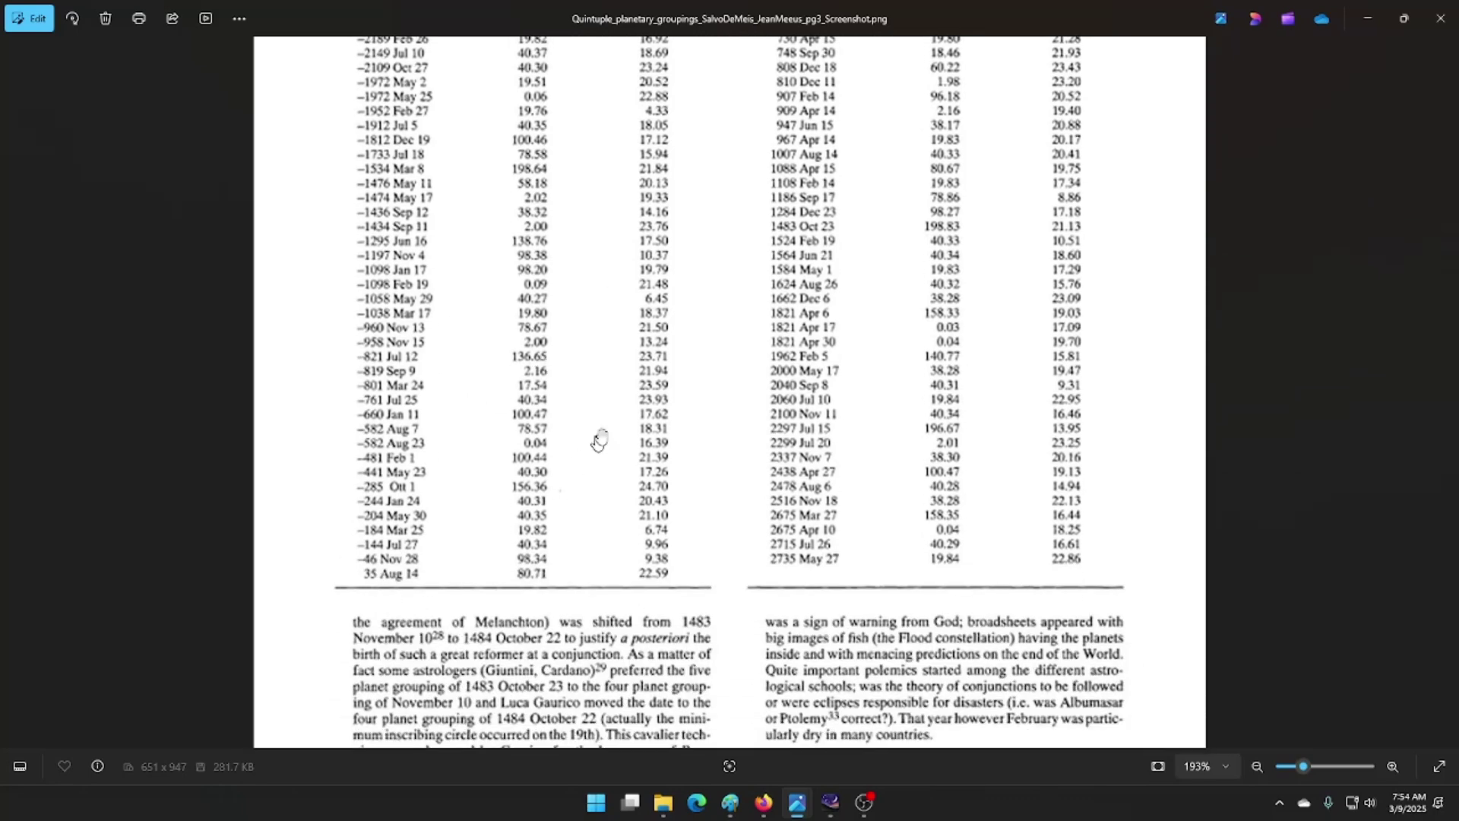
scroll(605, 423, up, 5)
scroll(744, 391, down, 5)
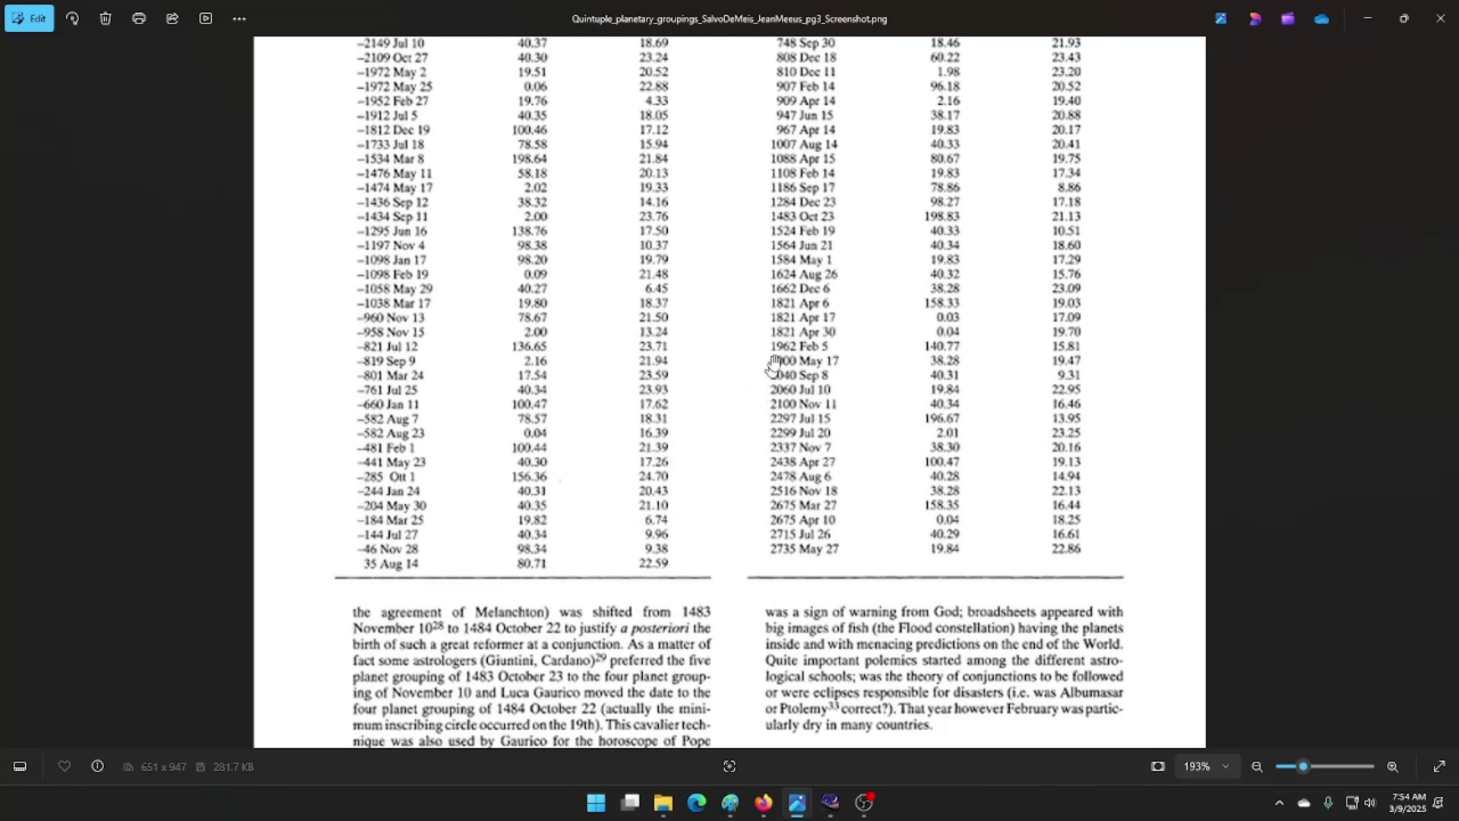
scroll(754, 420, up, 1)
scroll(755, 420, up, 1)
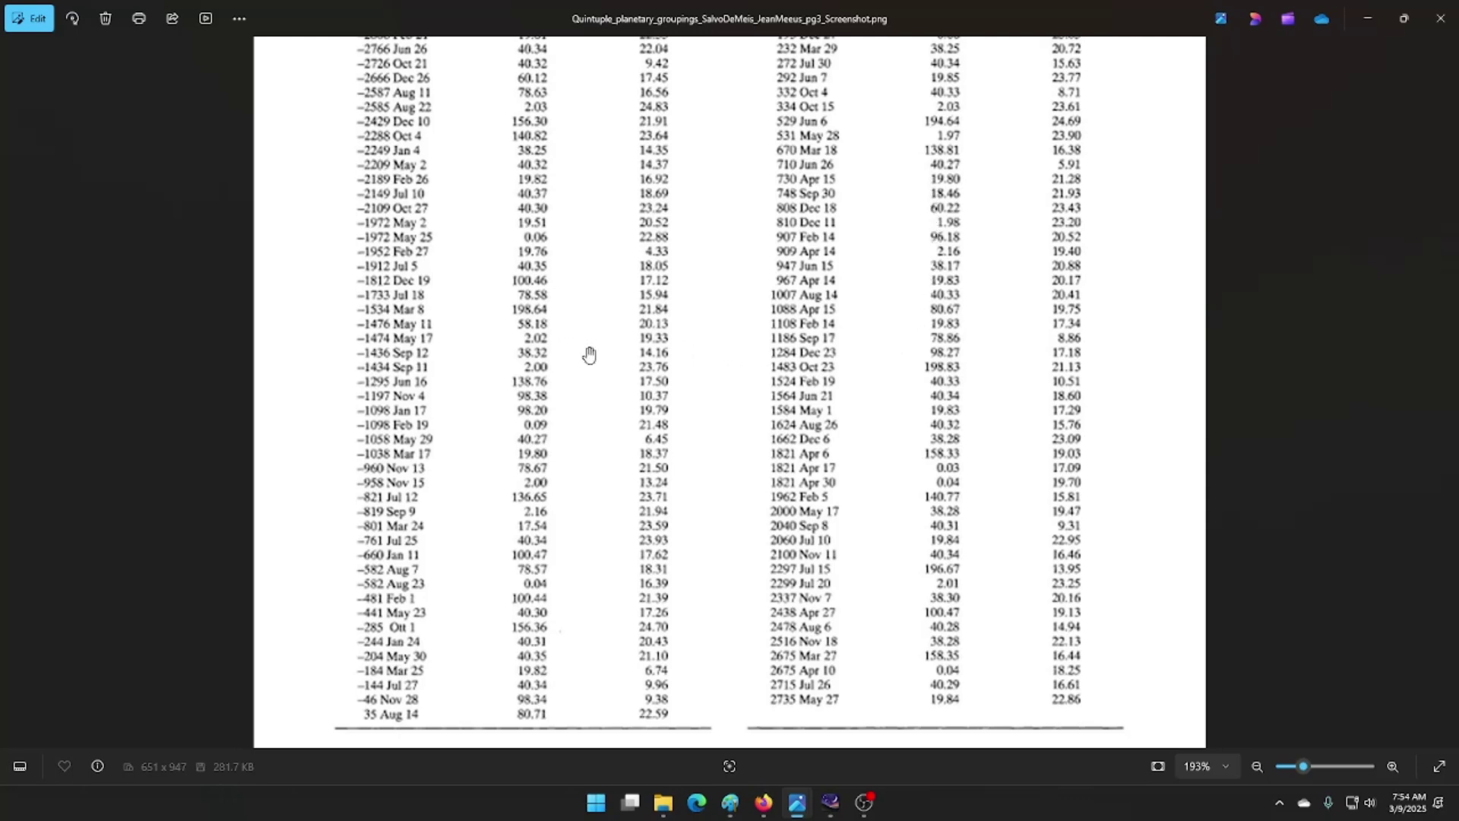
scroll(594, 350, down, 2)
scroll(595, 349, down, 1)
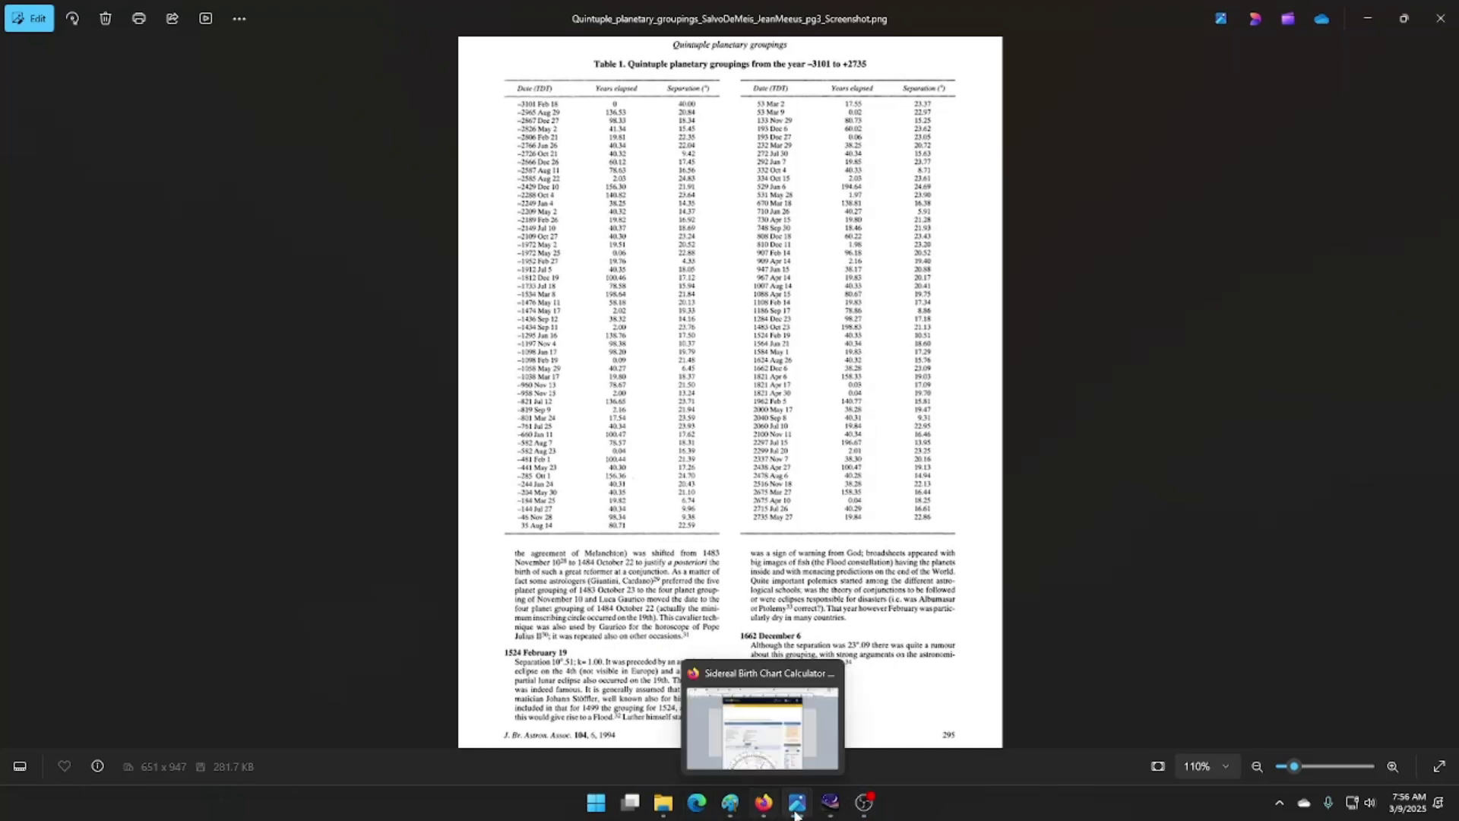
Return to the paper's first page and read the passage on the five-planet grouping of 1953 BC
click(777, 761)
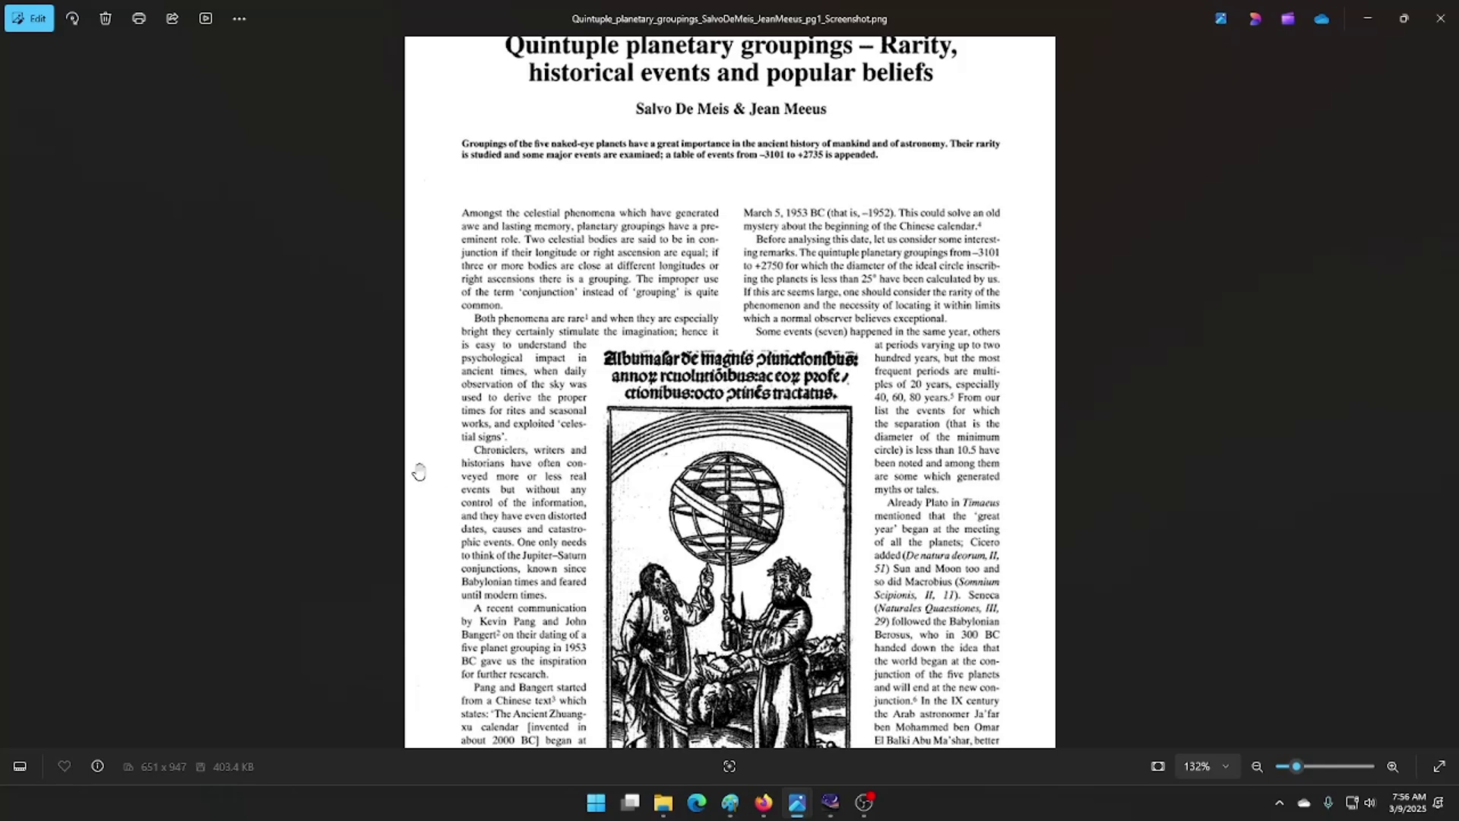
scroll(448, 472, down, 1)
scroll(485, 463, down, 1)
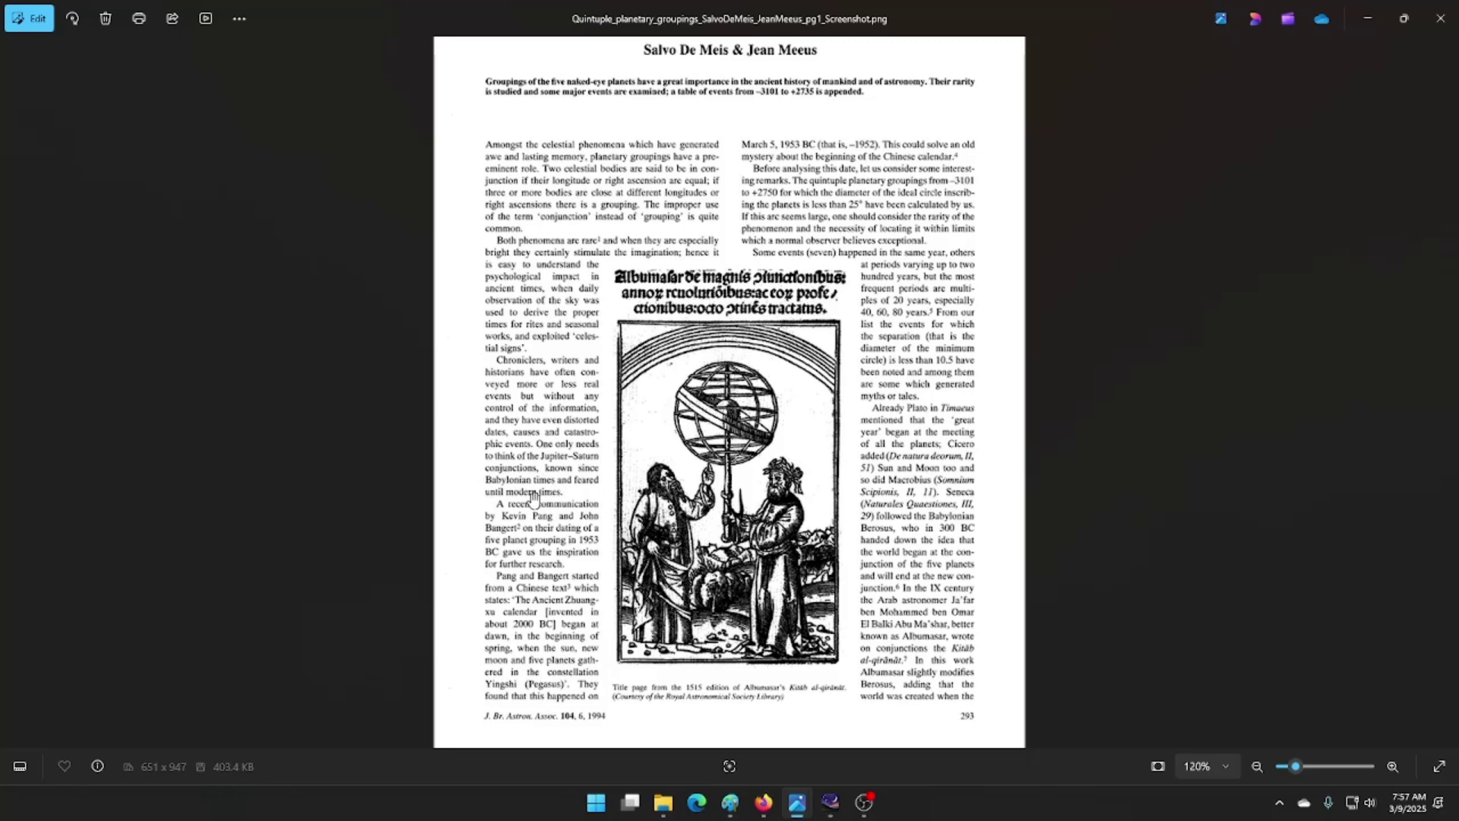
drag(462, 504, 459, 437)
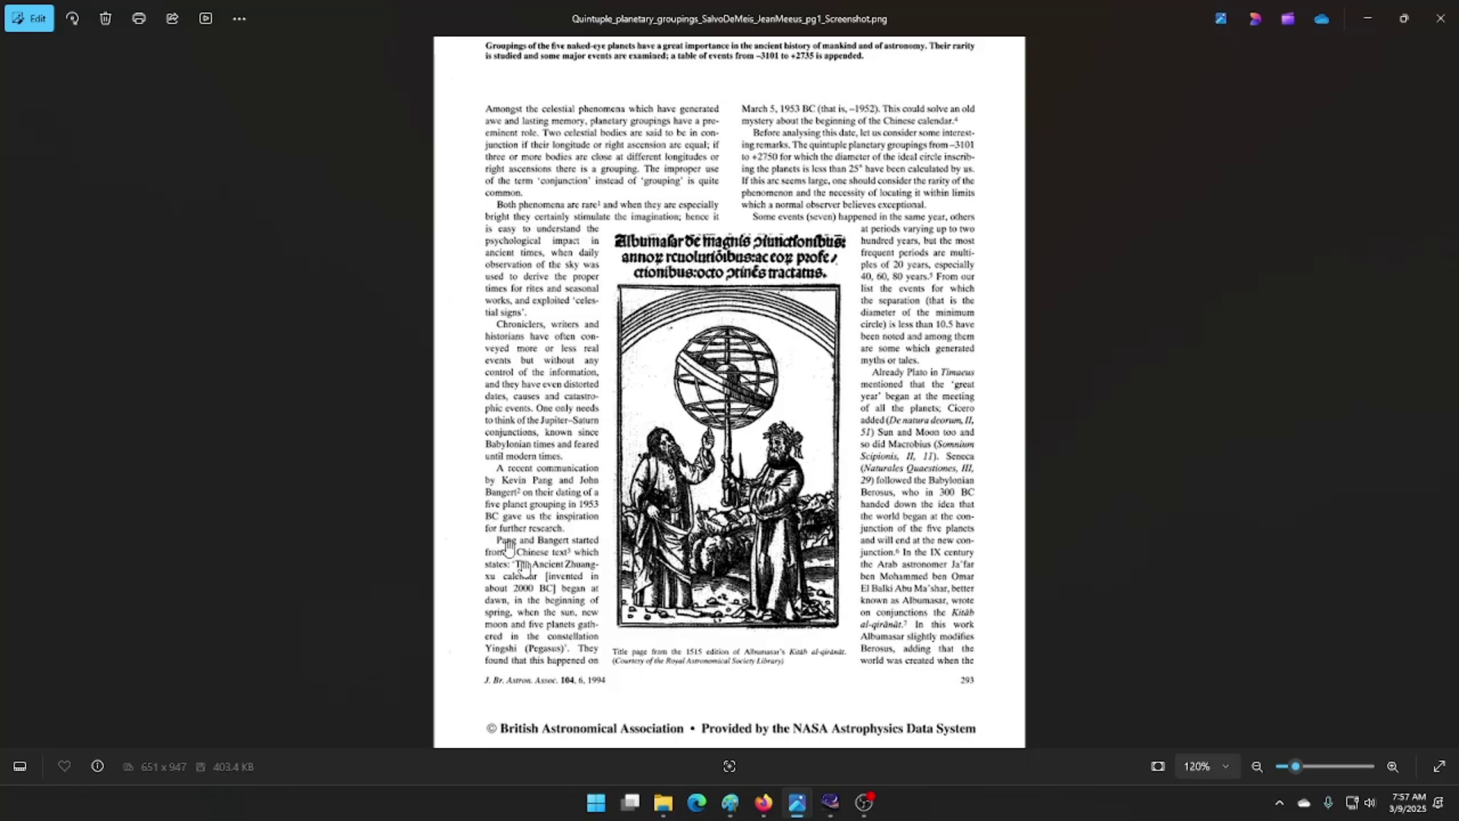
mouse_move(866, 810)
click(866, 803)
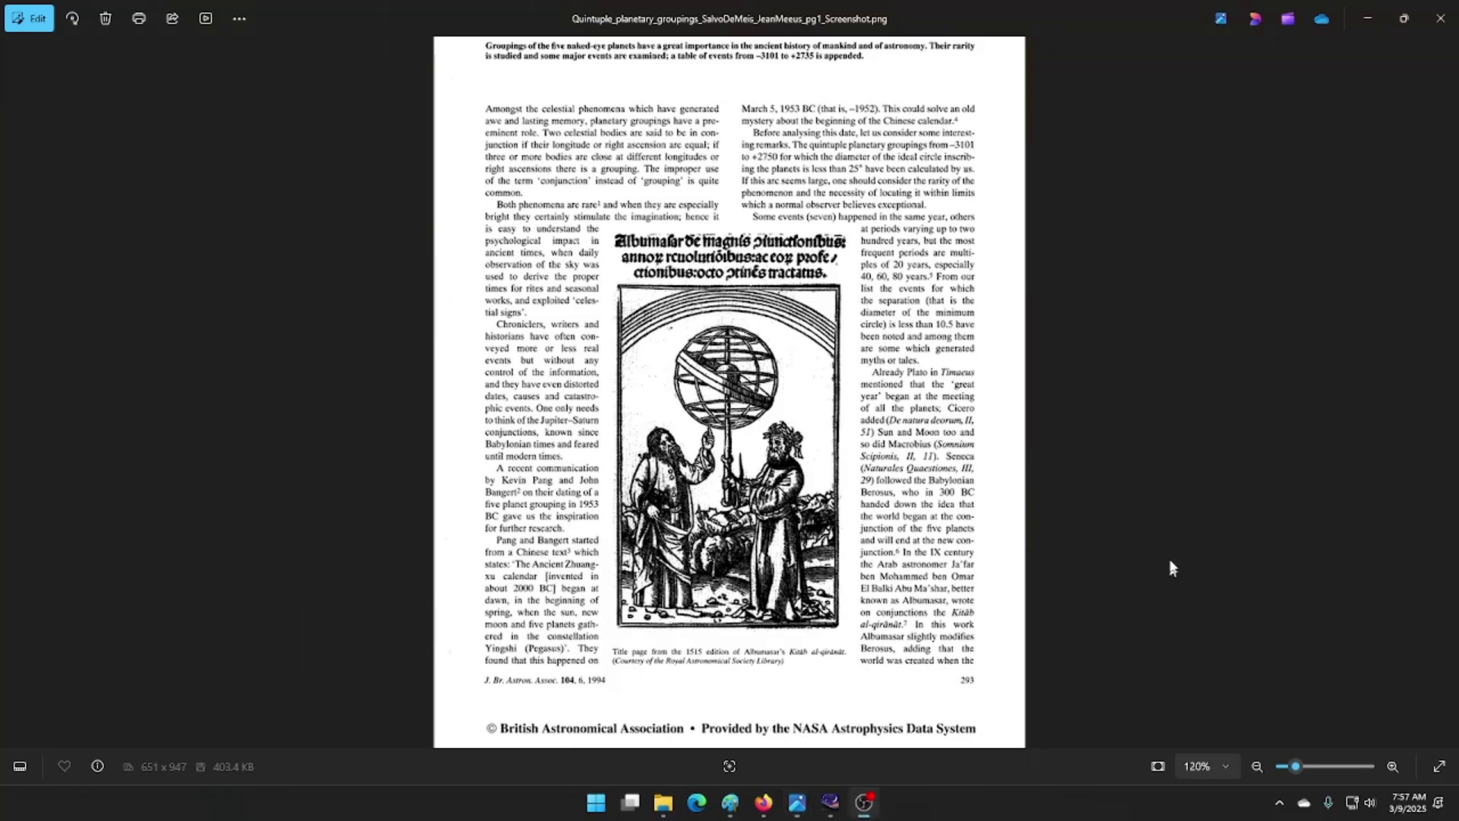
click(318, 458)
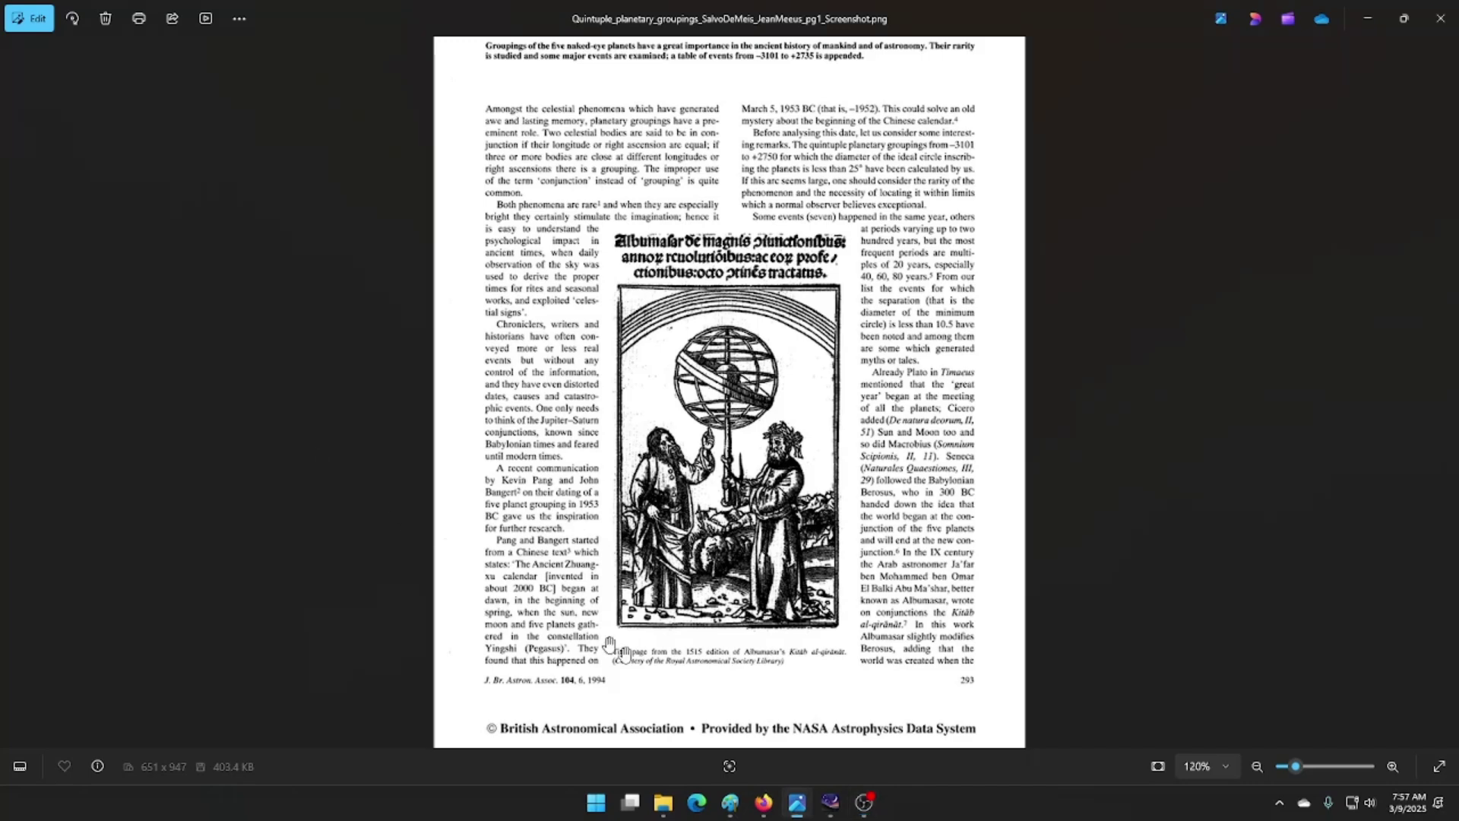
Switch back to the page 3 screenshot and review the listed grouping dates in Table 1
mouse_move(797, 804)
click(873, 736)
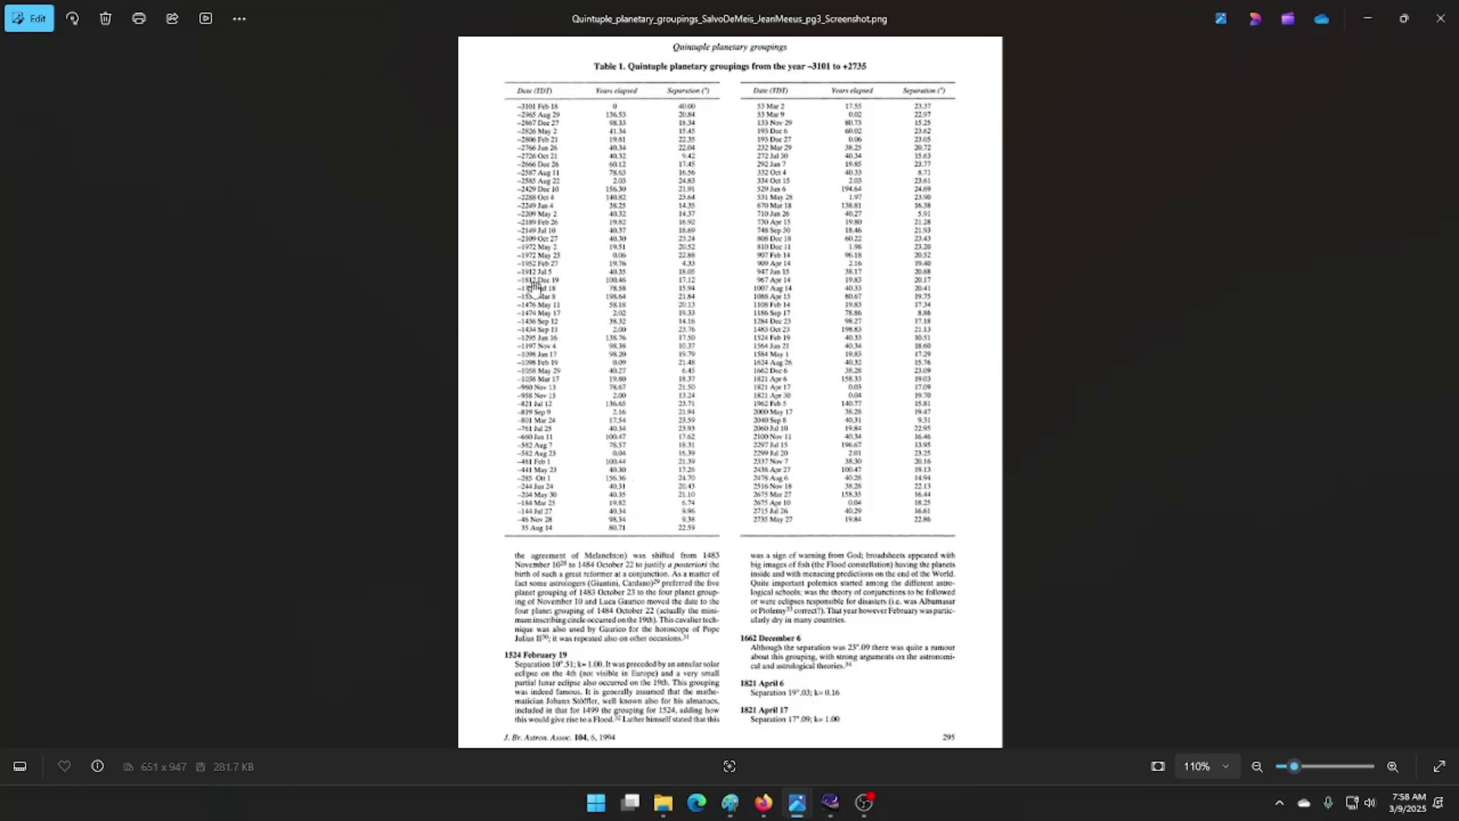
drag(532, 286, 535, 394)
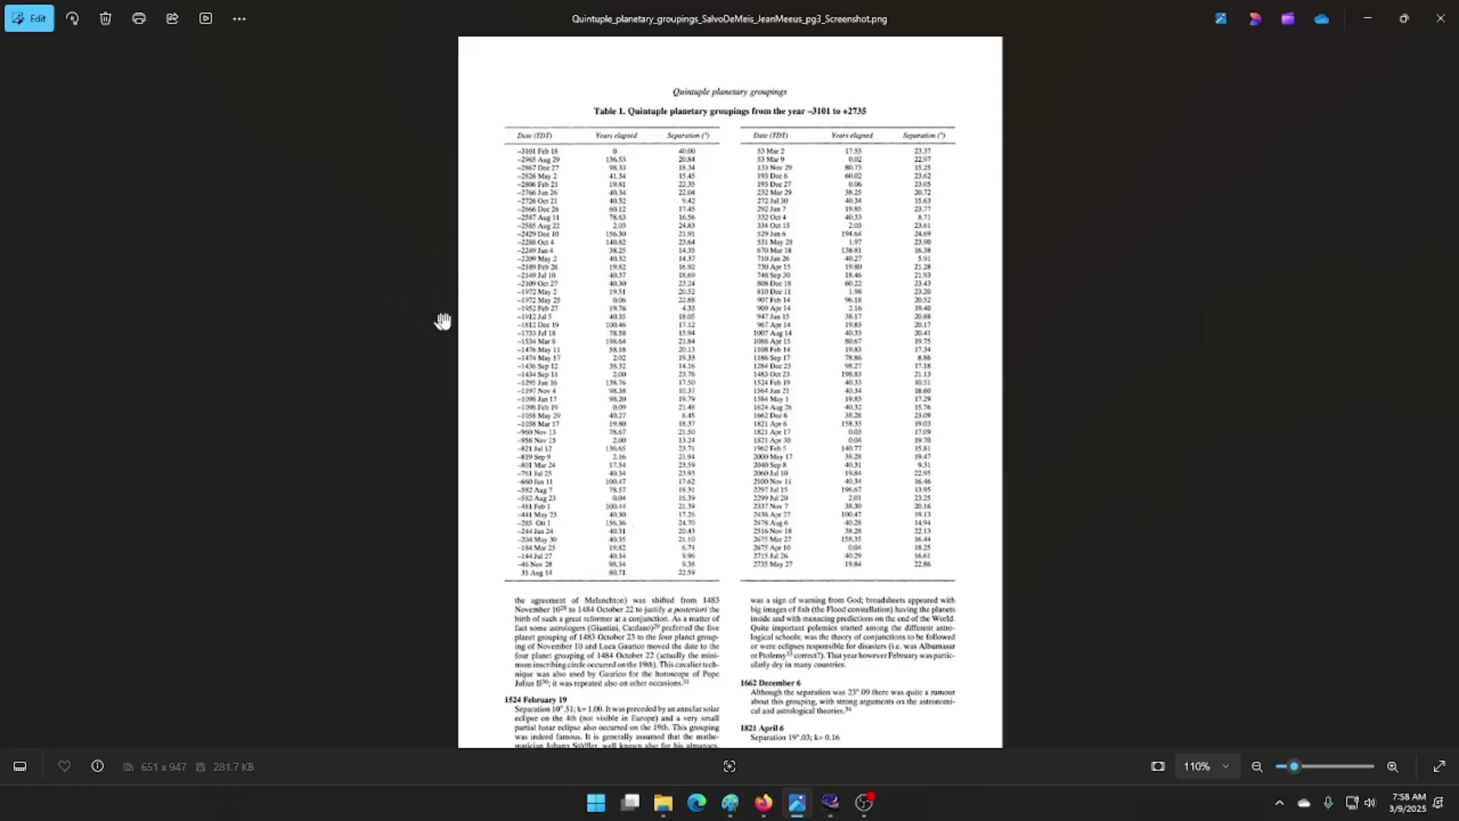
drag(560, 389, 566, 327)
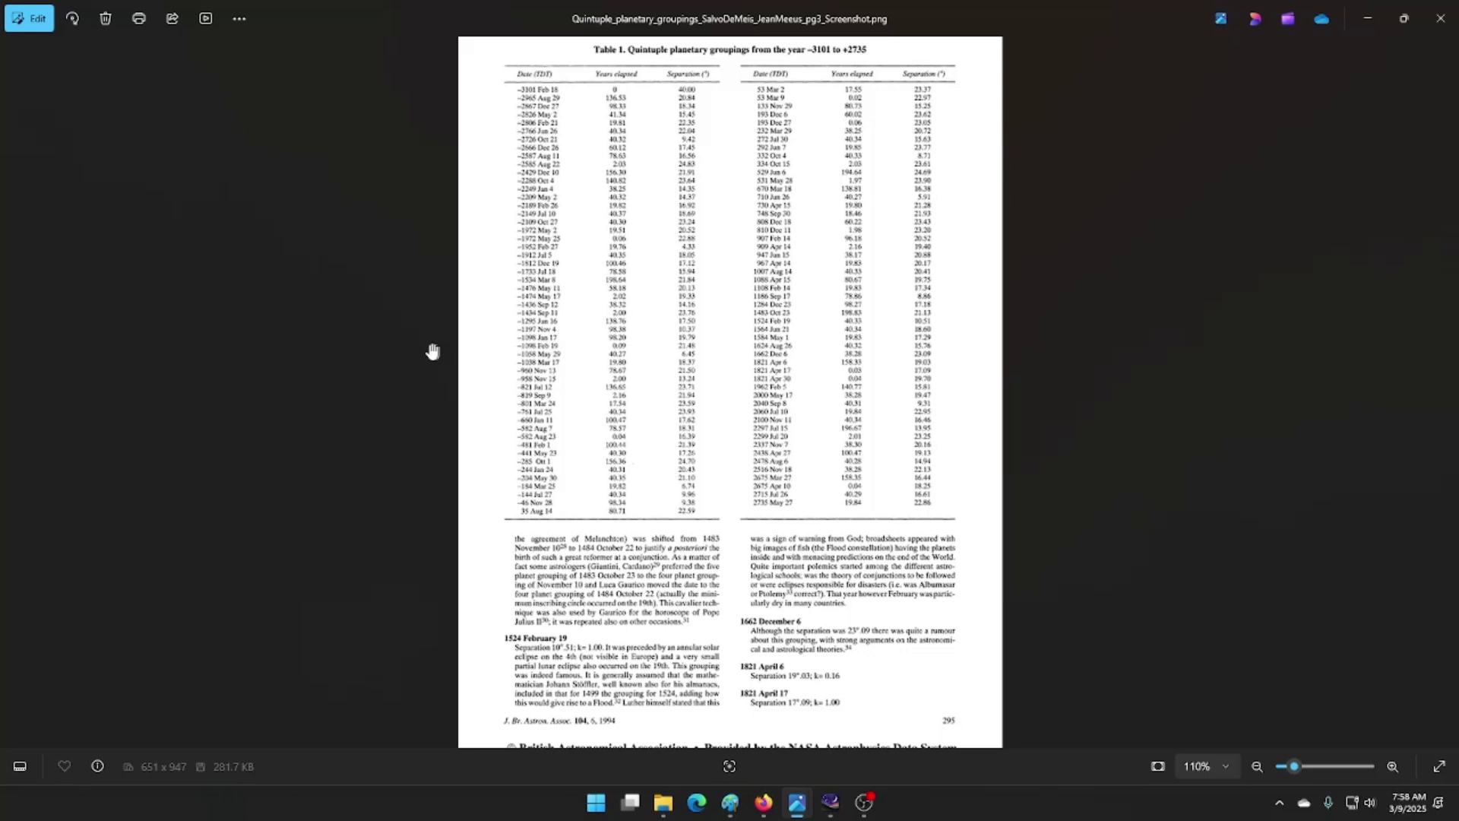
scroll(601, 384, down, 1)
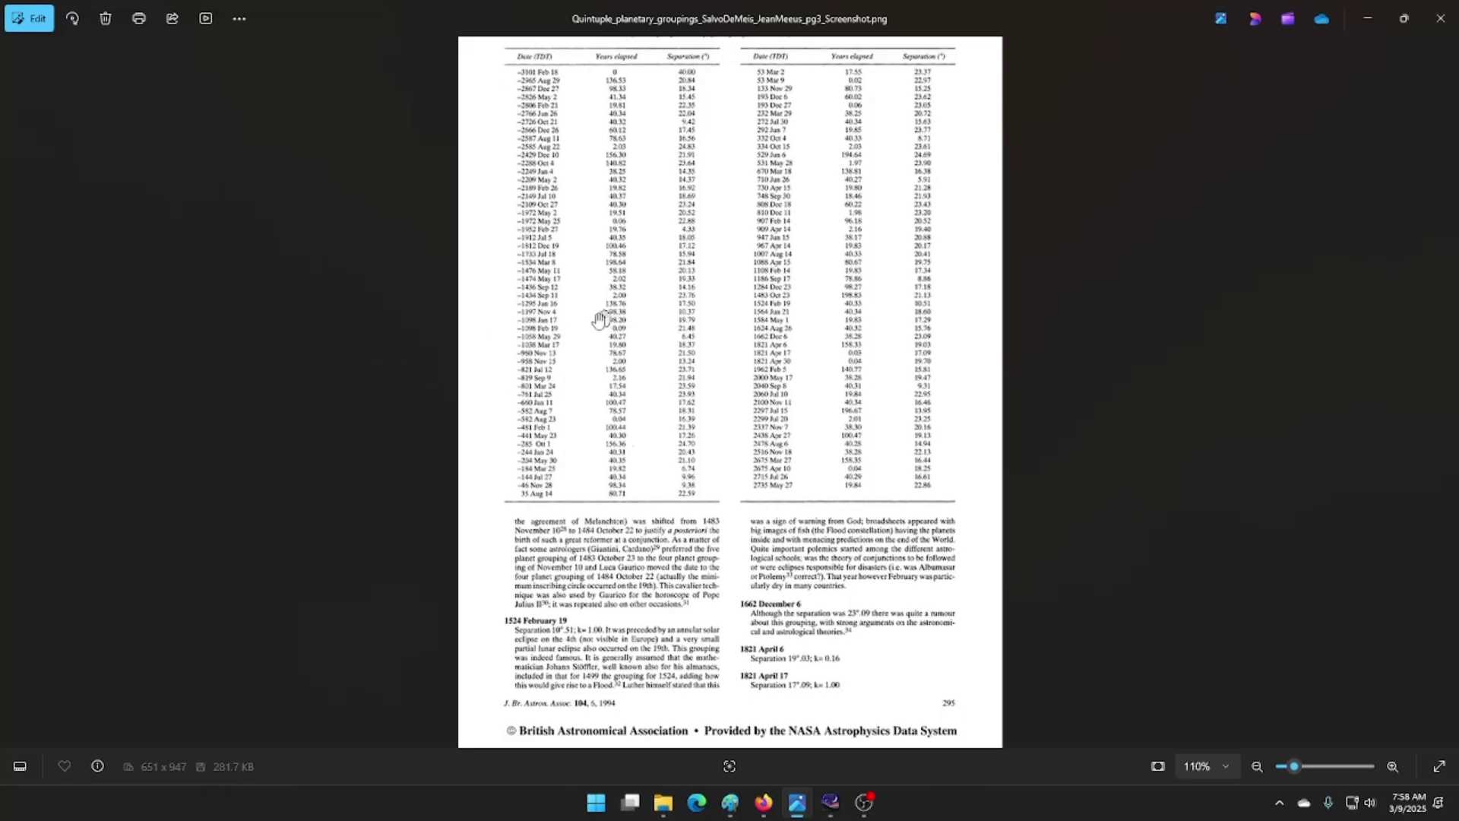
click(864, 802)
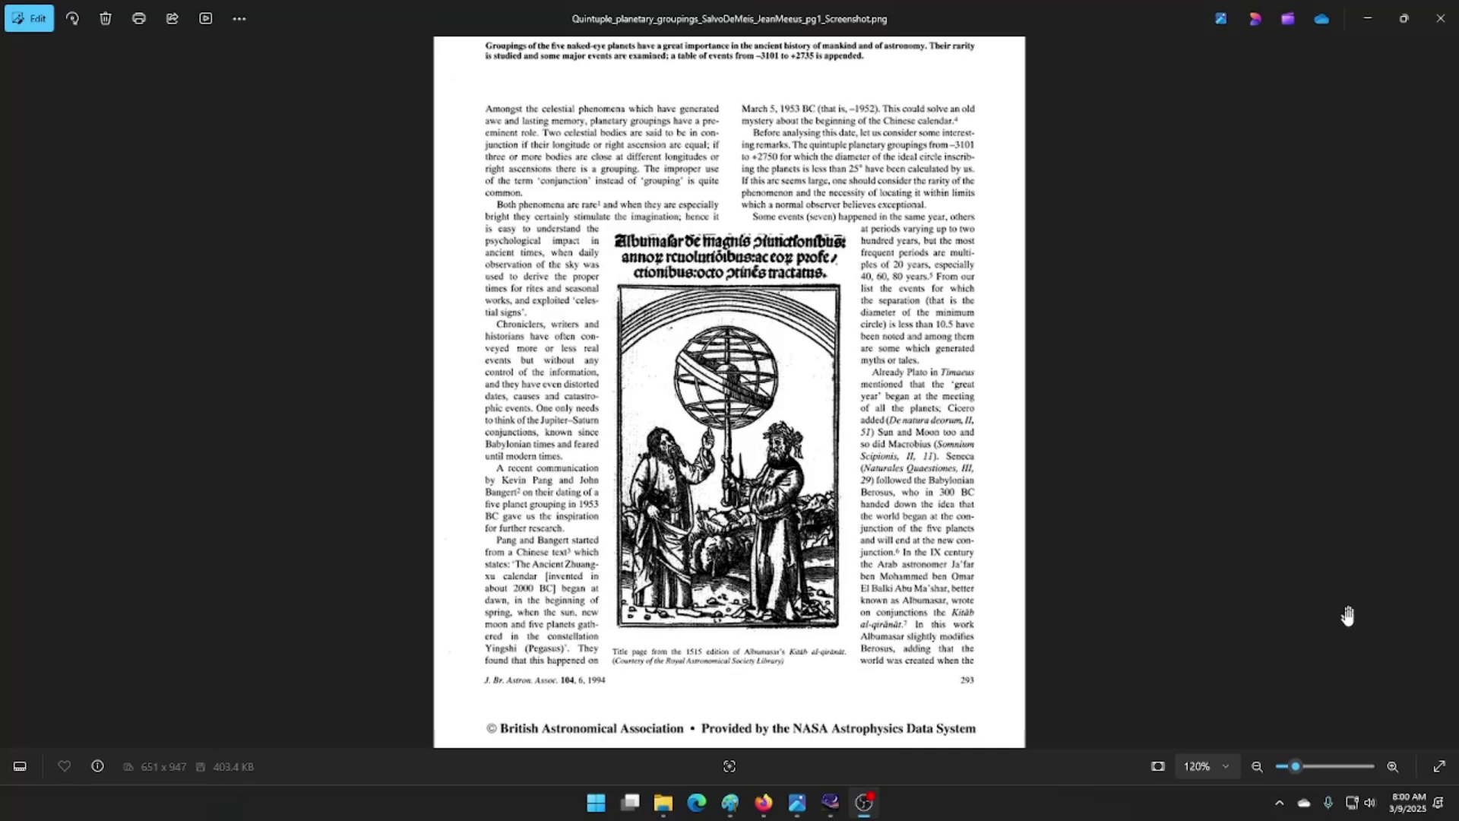
Switch to Stellarium and examine the Jupiter–Saturn conjunction of 2020-12-21 both close up and against the surrounding constellations
click(835, 812)
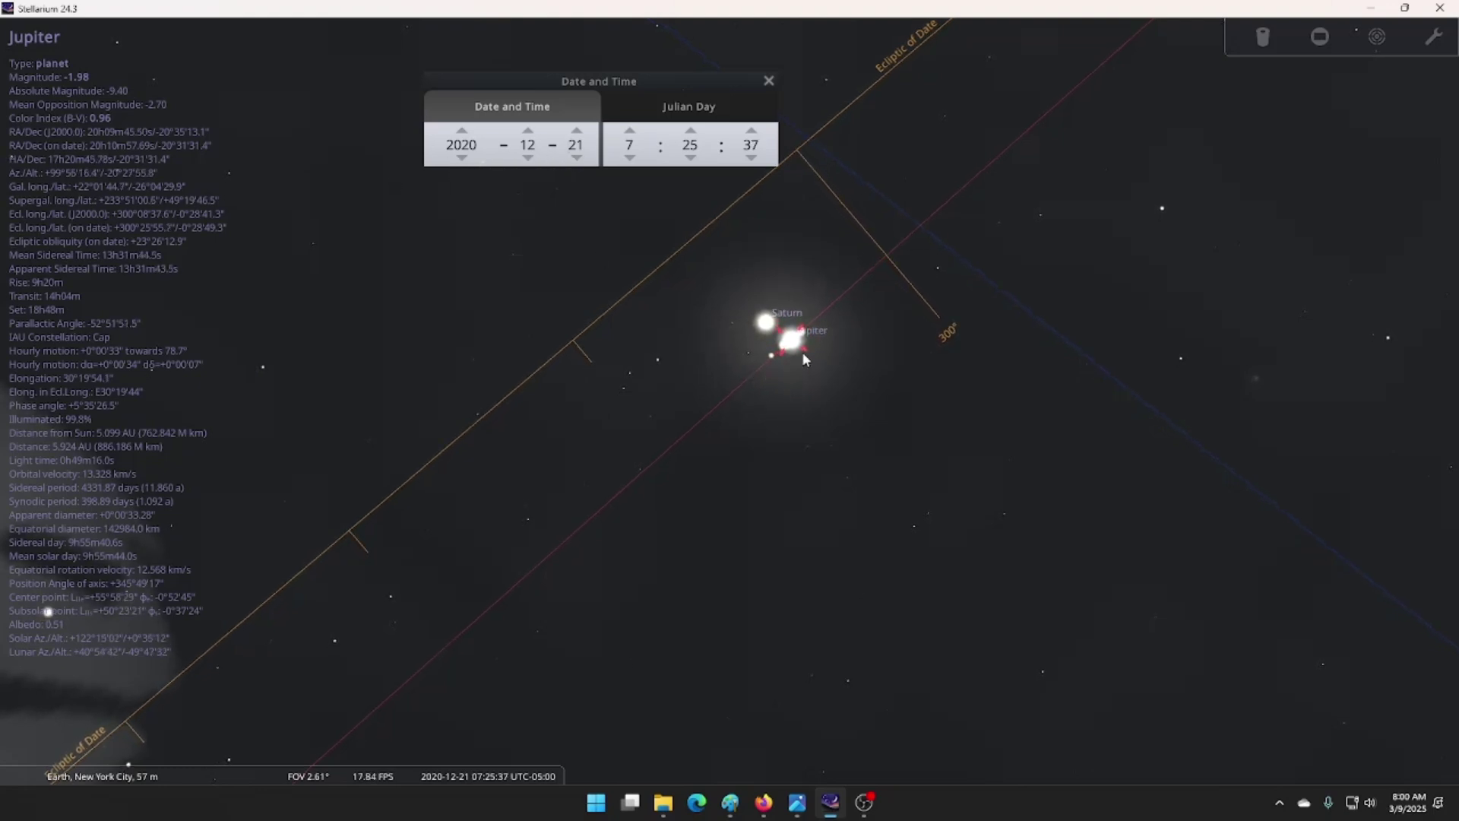
scroll(799, 351, up, 2)
scroll(789, 351, down, 5)
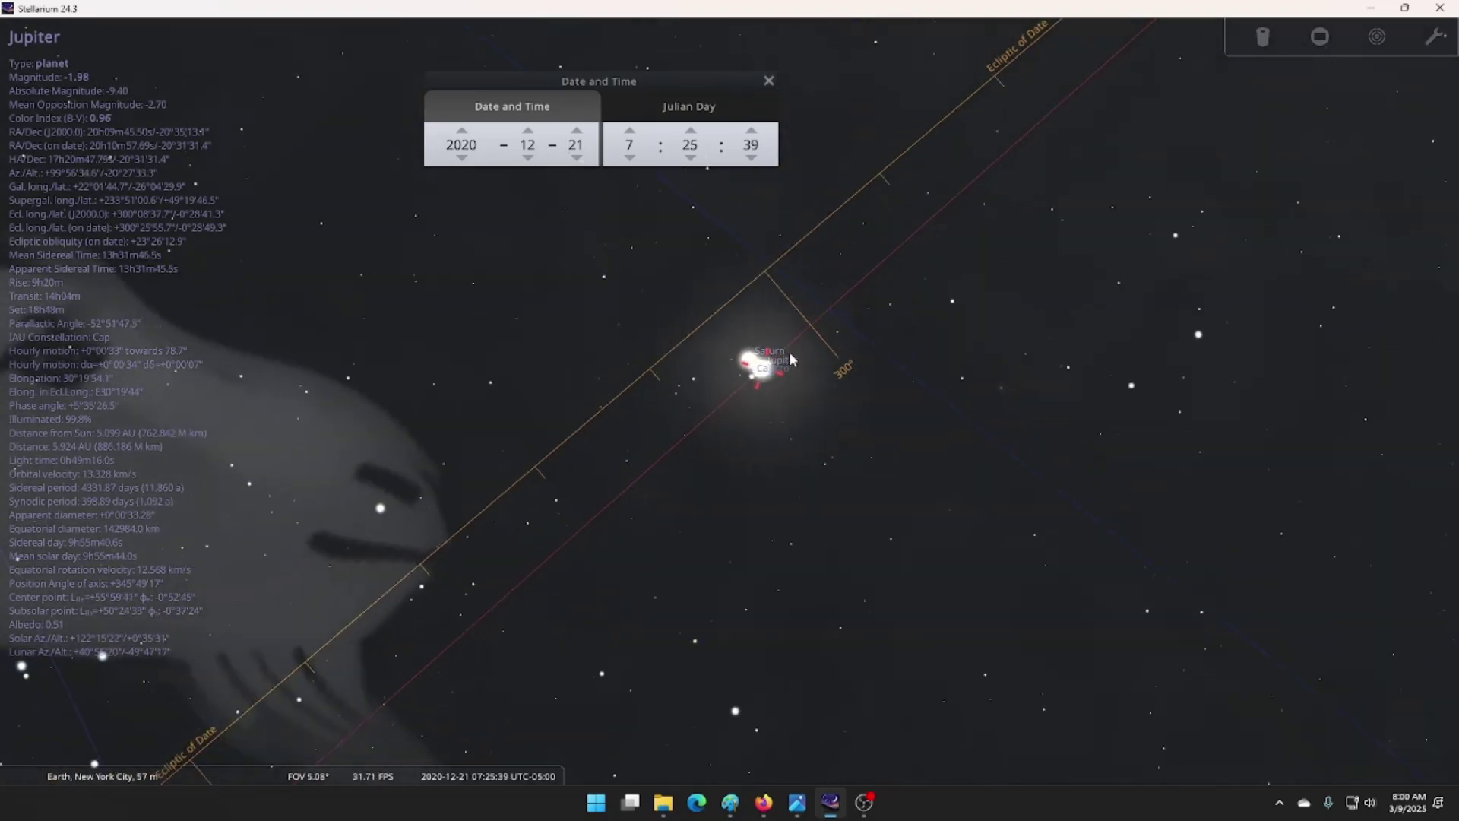
scroll(787, 355, down, 3)
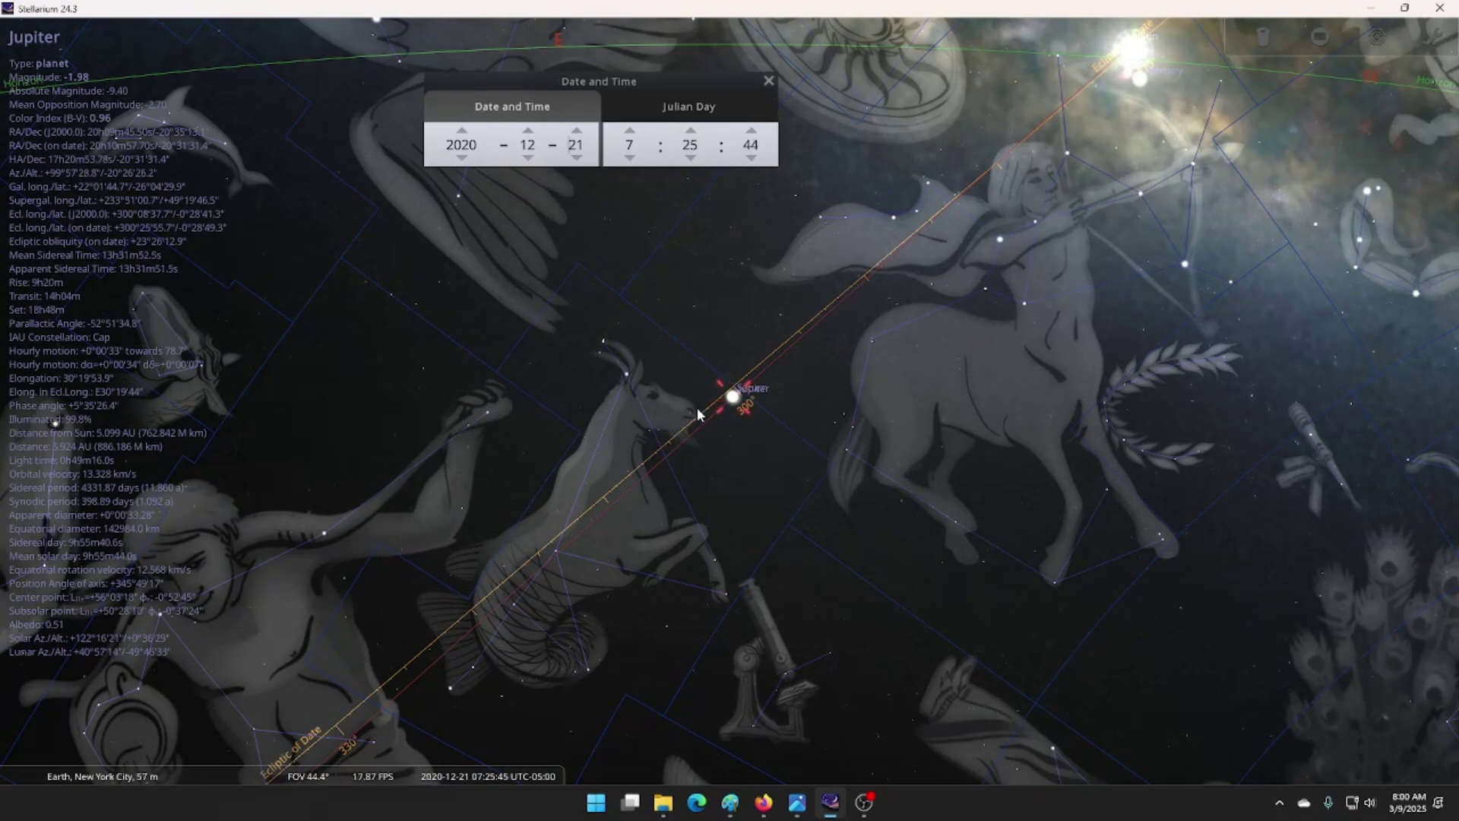
scroll(695, 408, up, 5)
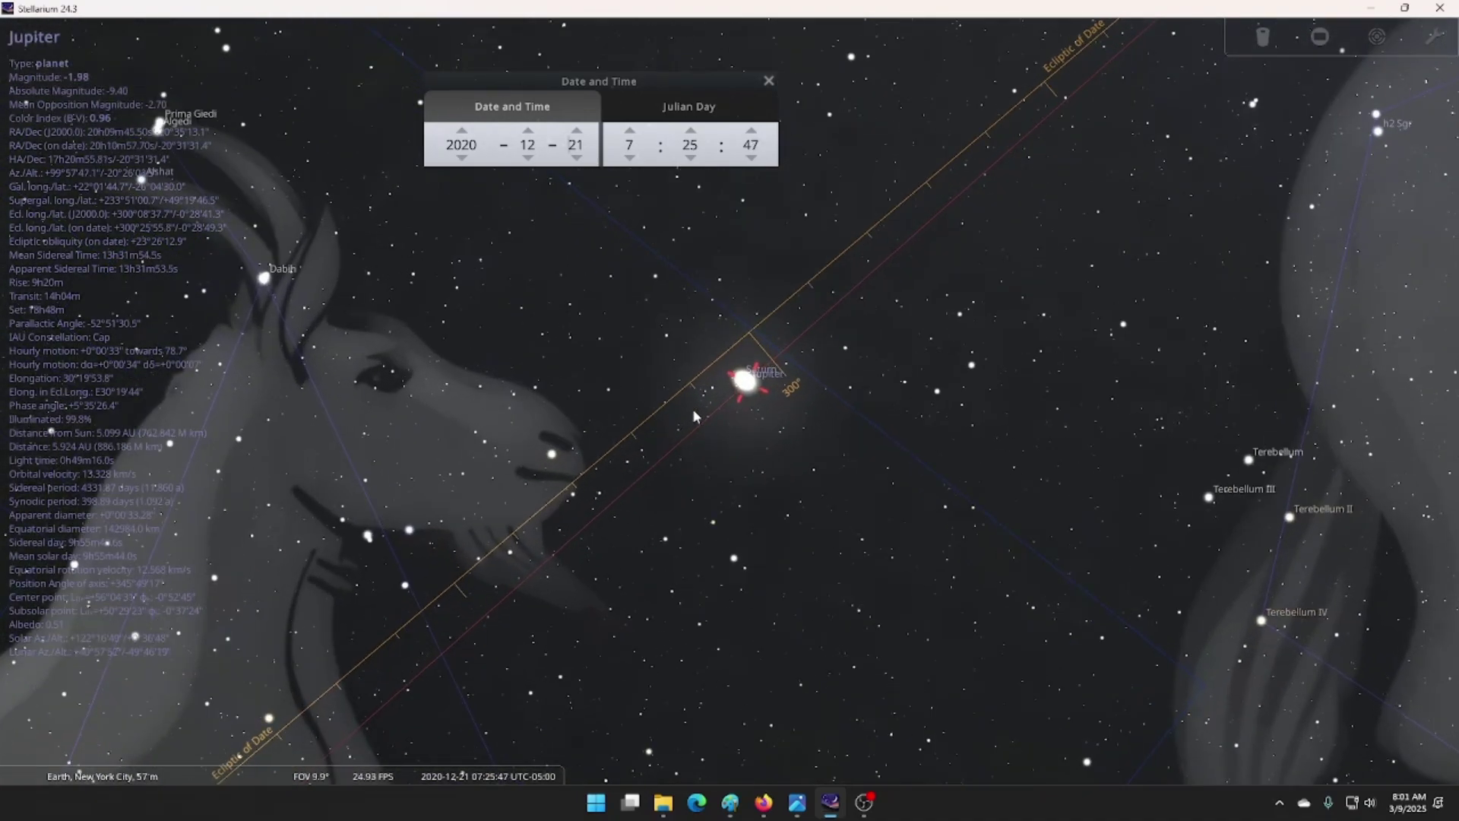
scroll(693, 420, down, 10)
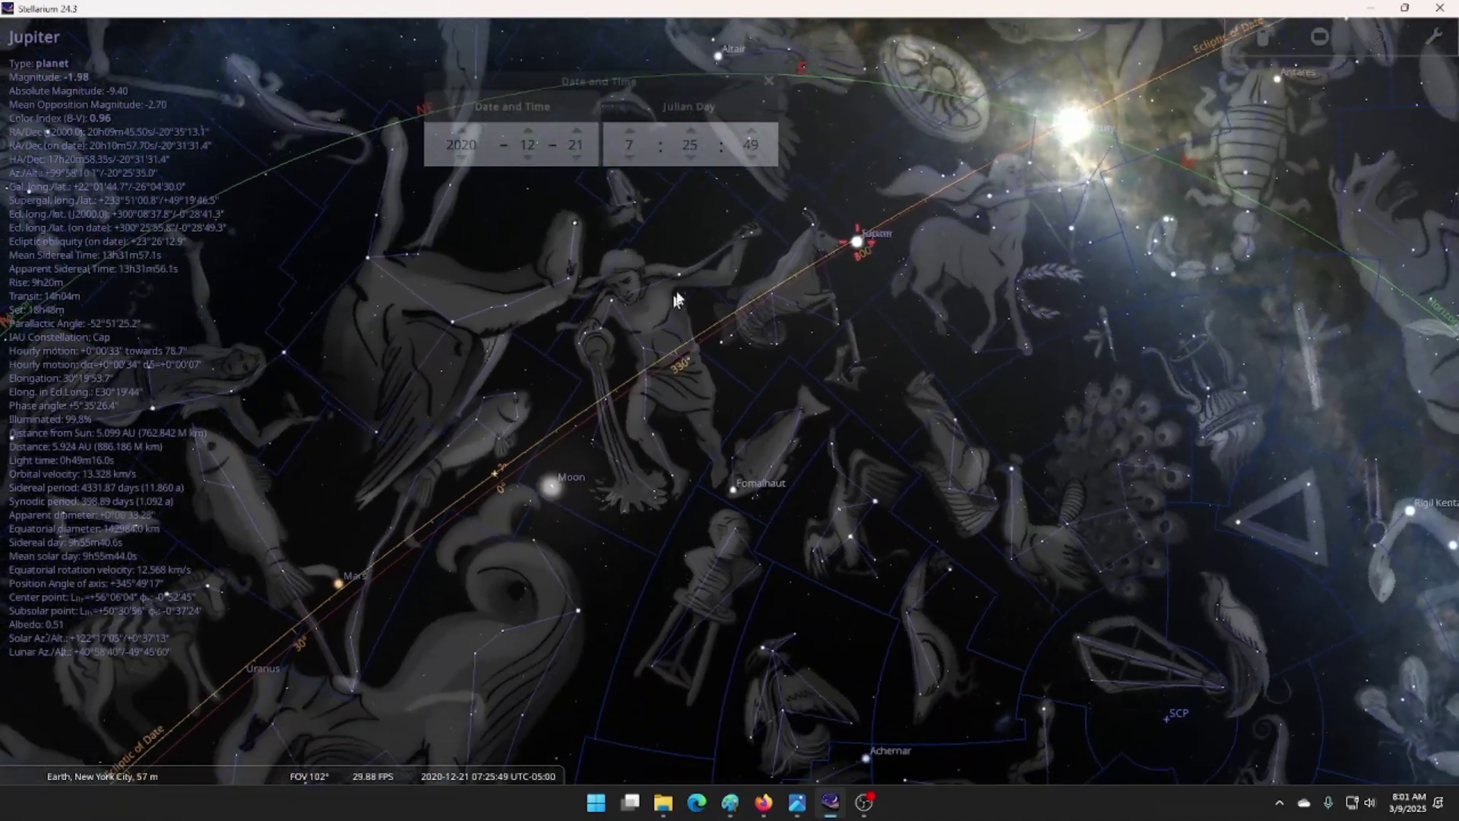
Inspect where the conjunction lies along the ecliptic between Capricornus and Sagittarius, including a close view of Jupiter, its moons and Saturn
drag(679, 299, 802, 274)
drag(1007, 284, 813, 369)
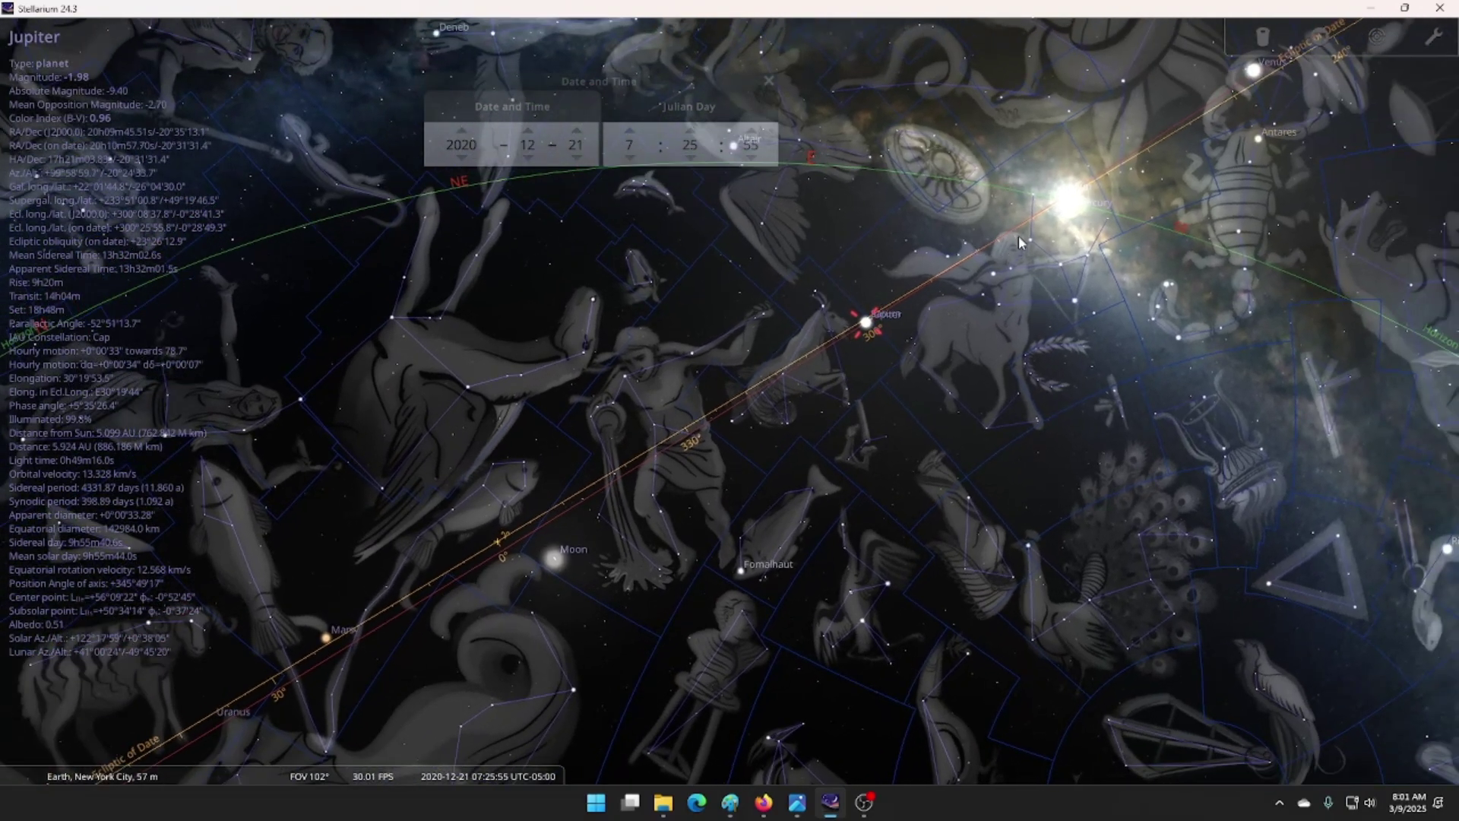
scroll(1119, 244, up, 4)
drag(1120, 245, 779, 418)
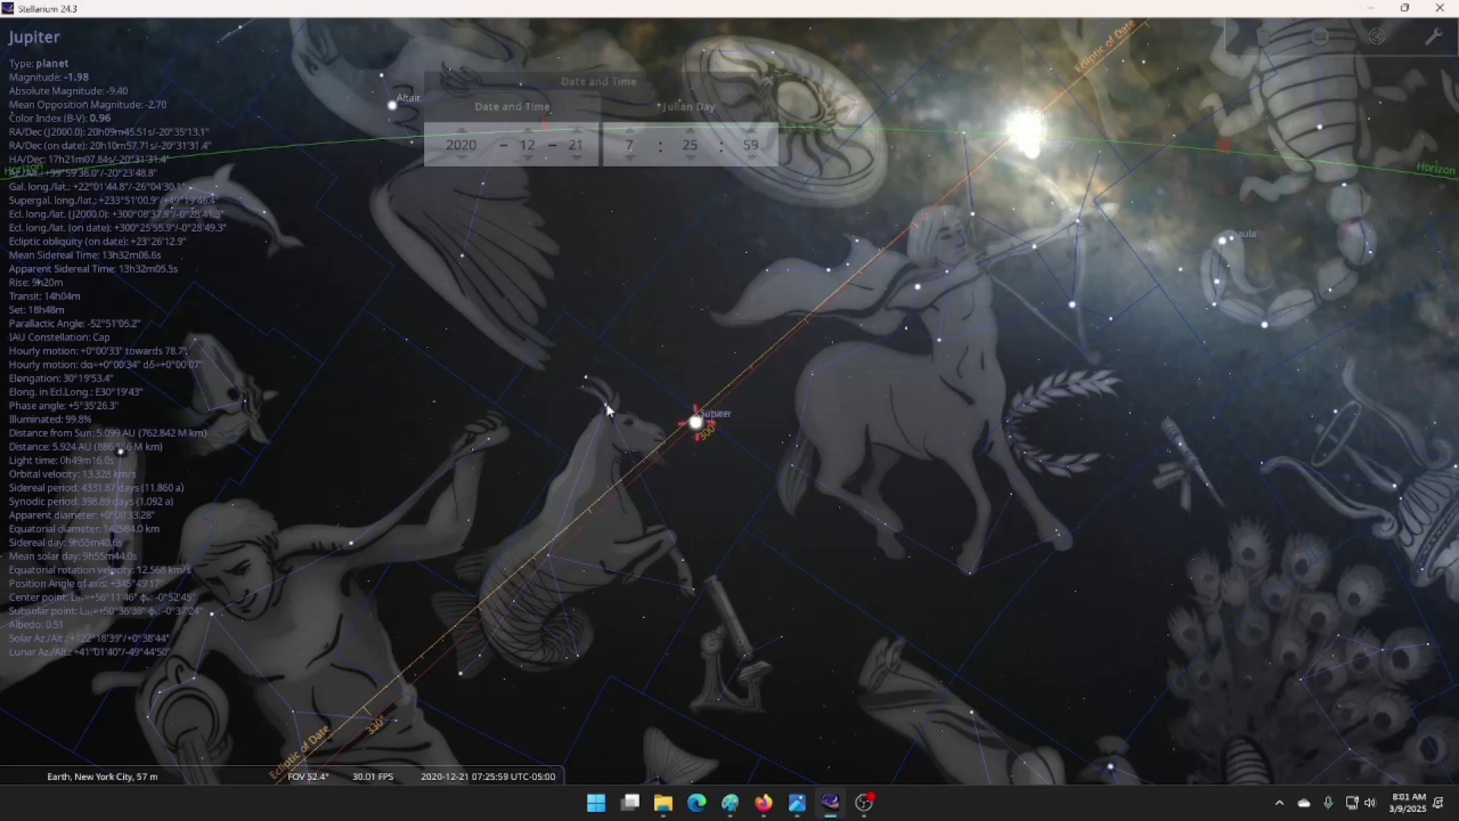
scroll(668, 399, up, 4)
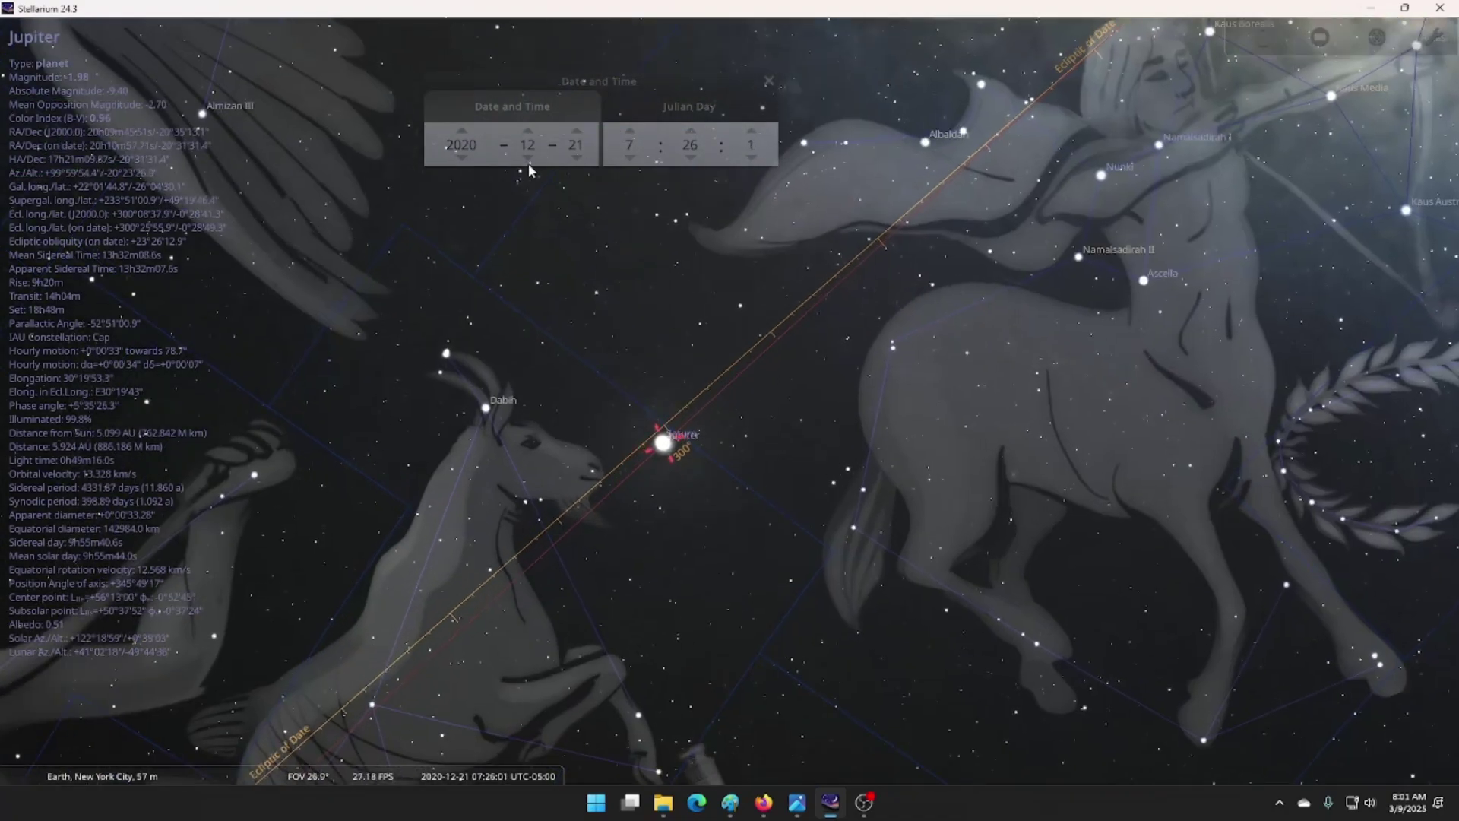
scroll(625, 397, up, 5)
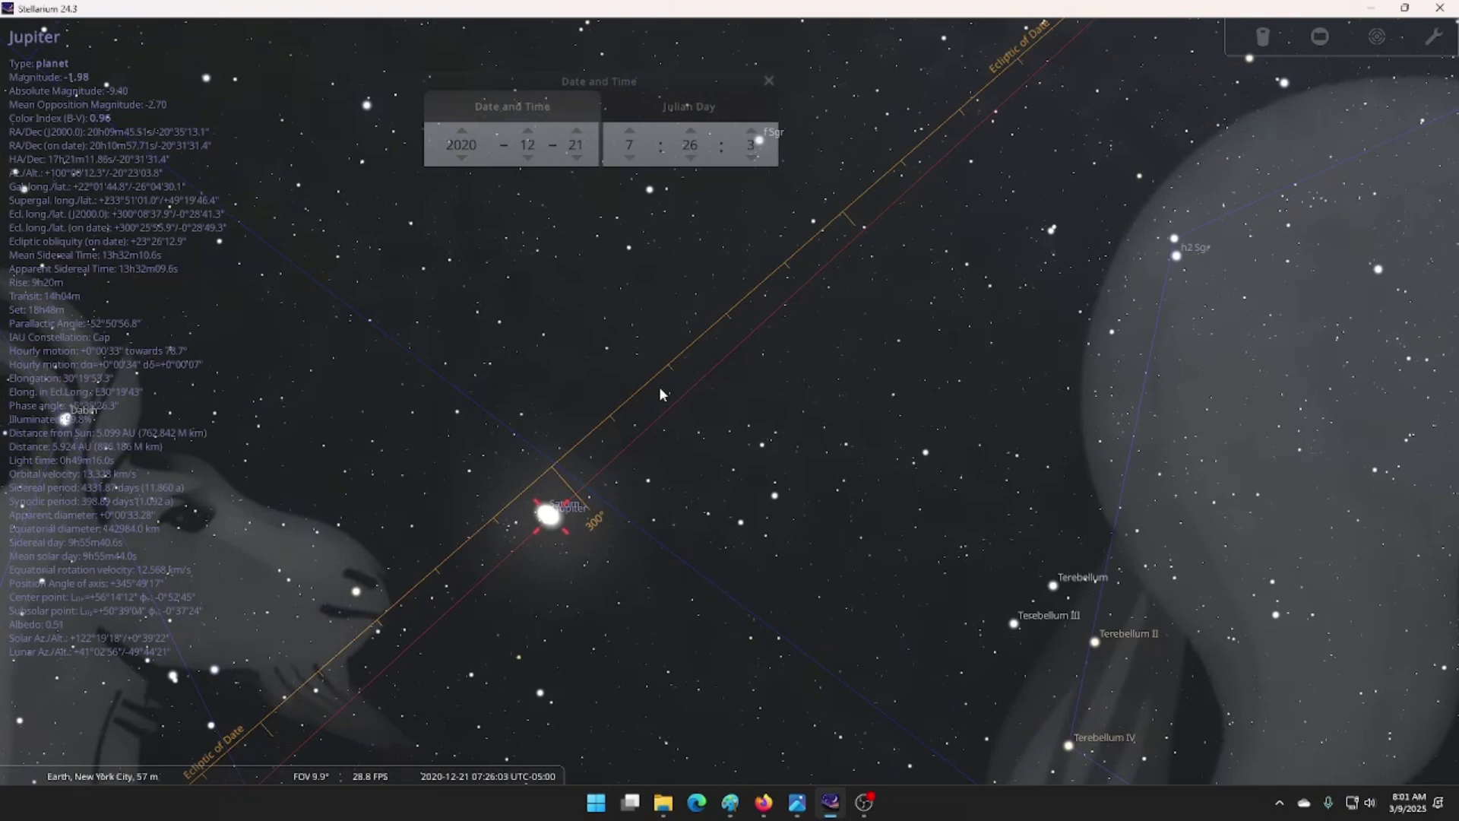
scroll(619, 479, up, 3)
drag(619, 479, 672, 428)
scroll(664, 444, up, 4)
drag(544, 443, 674, 440)
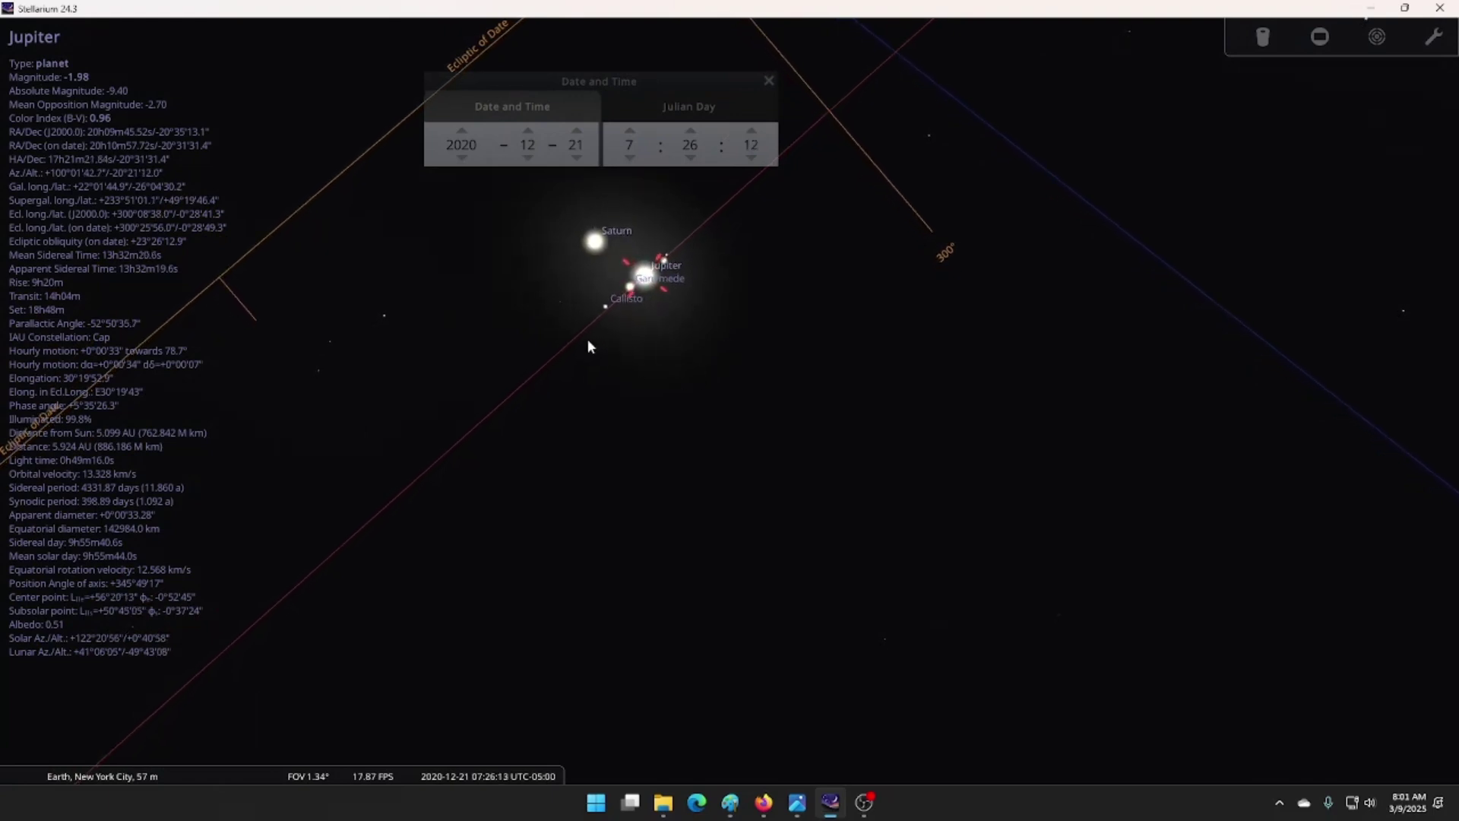
scroll(595, 368, down, 3)
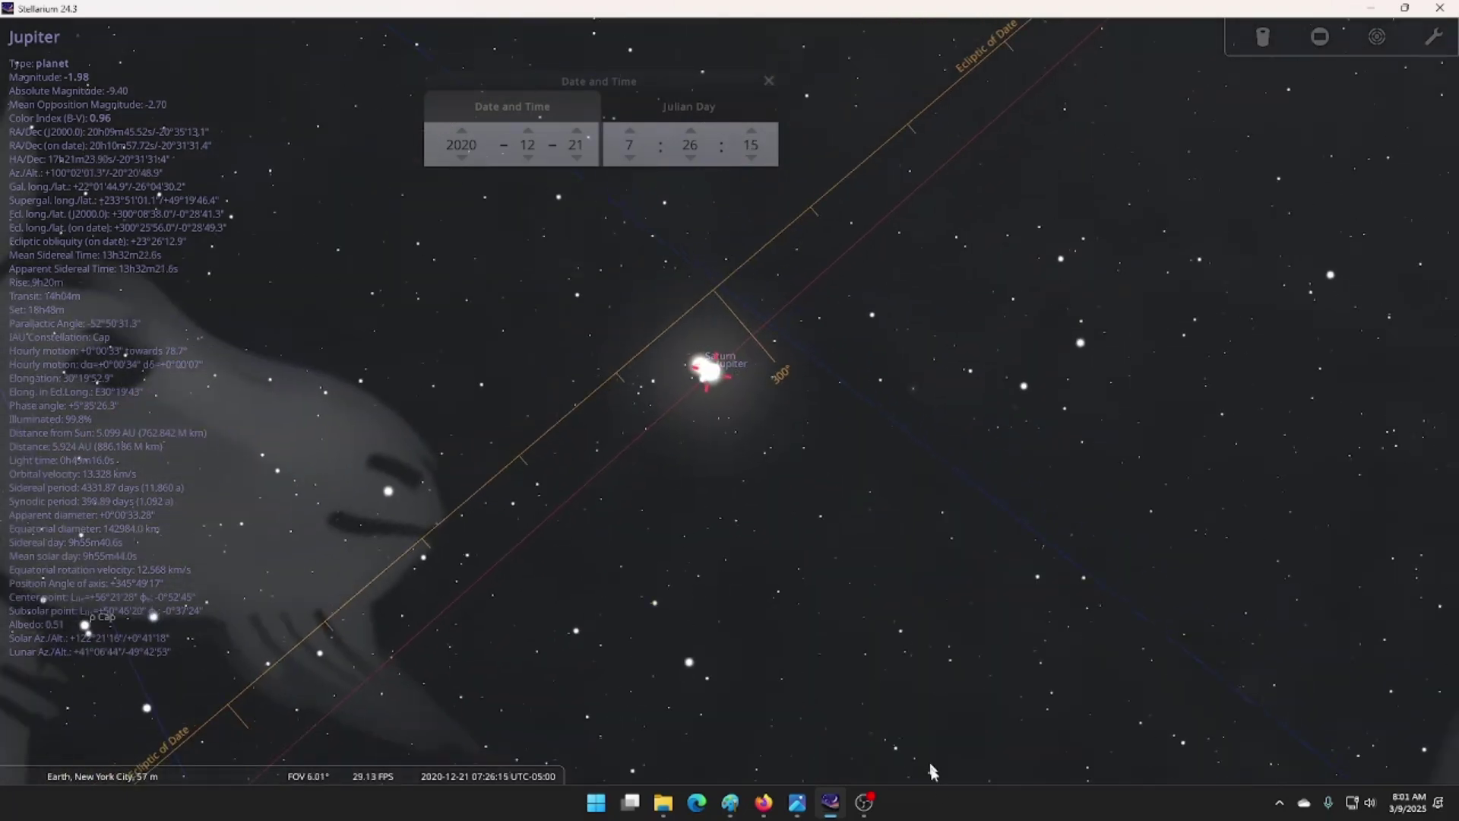
Minimize Stellarium to return to the first page of the planetary groupings paper
click(864, 802)
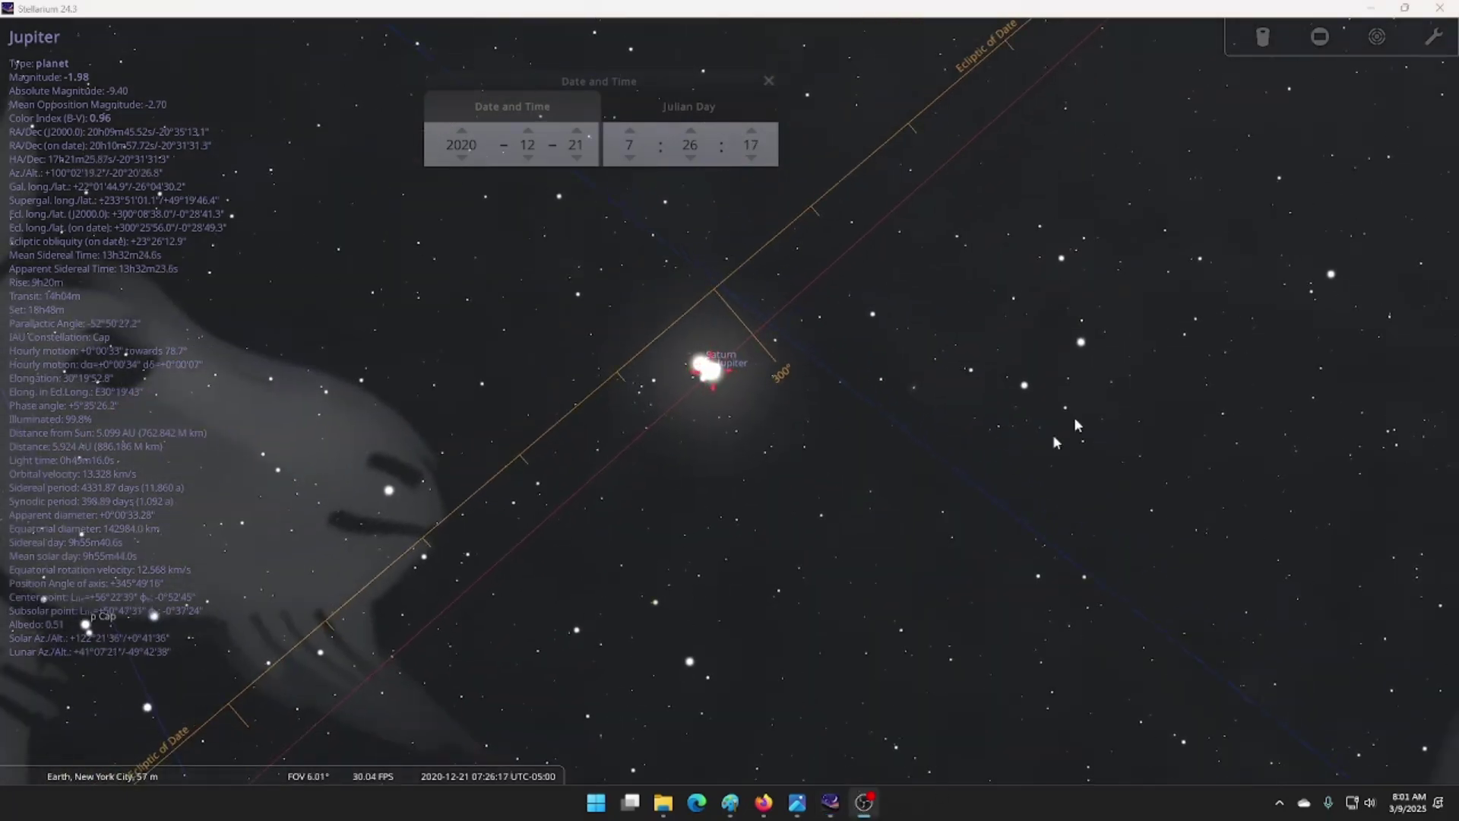
click(1372, 8)
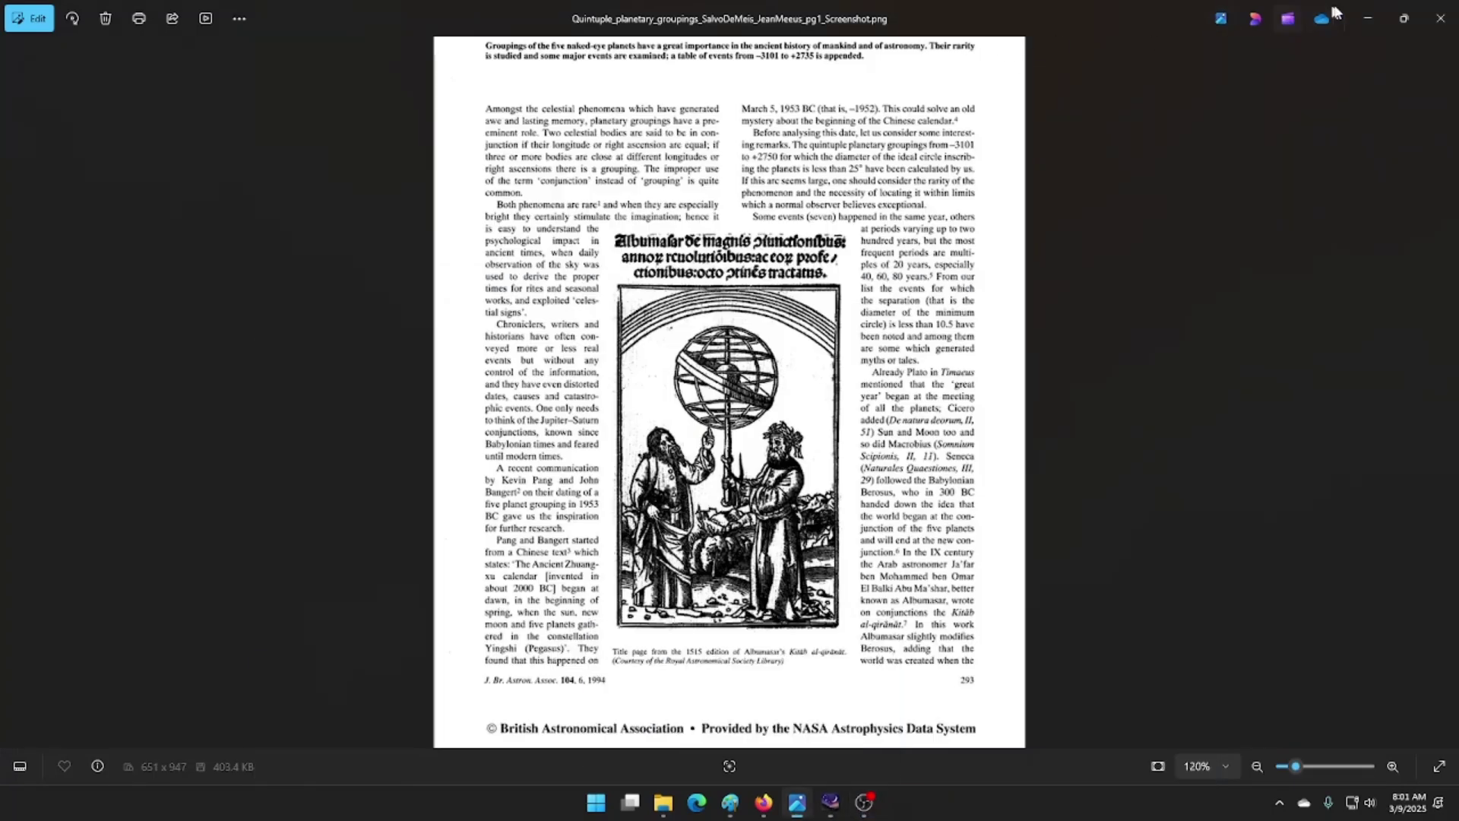
Minimize the paper's page screenshots and switch to Stellarium
click(1366, 19)
click(1366, 19)
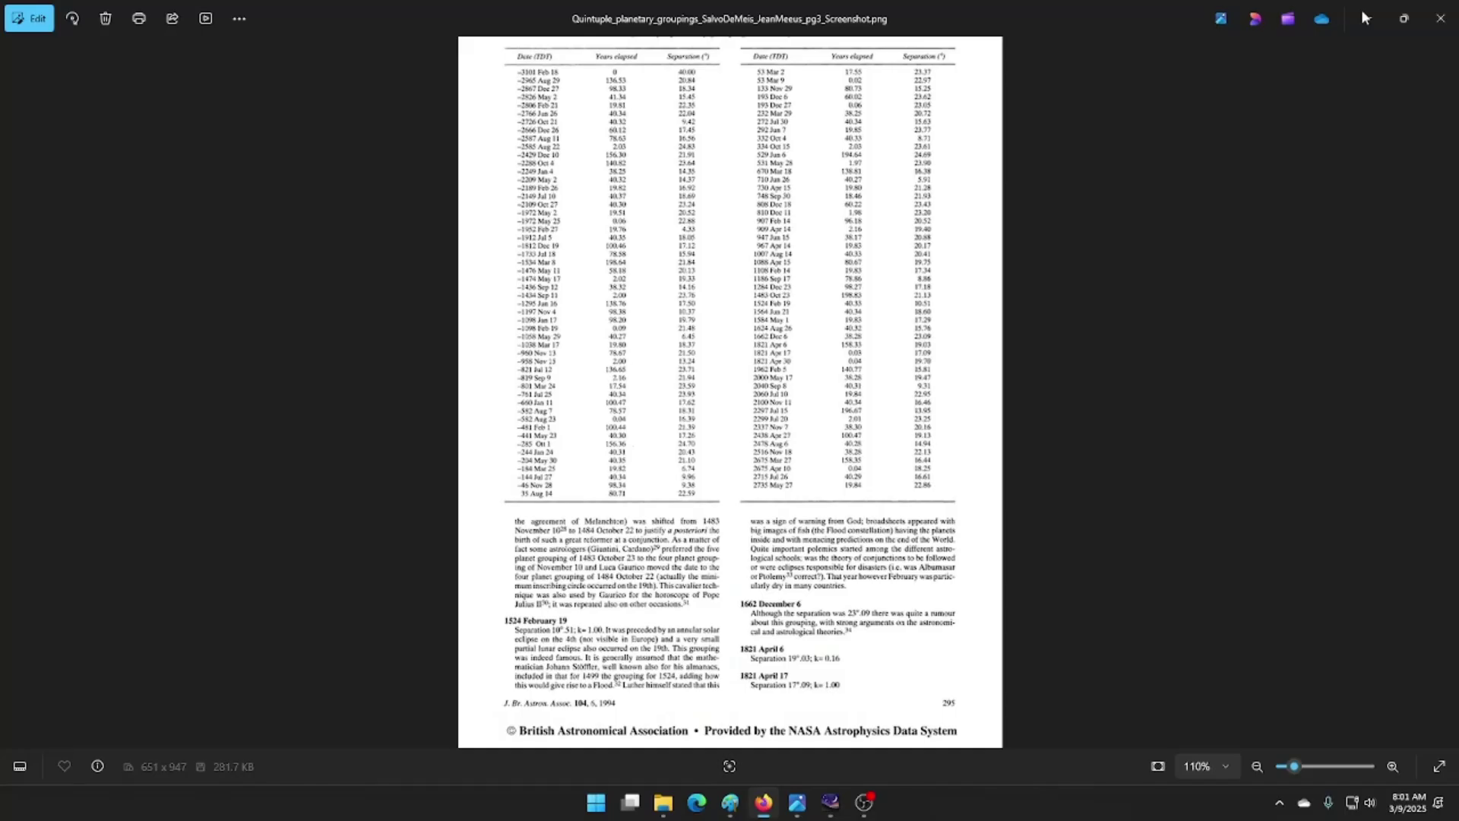
click(1364, 17)
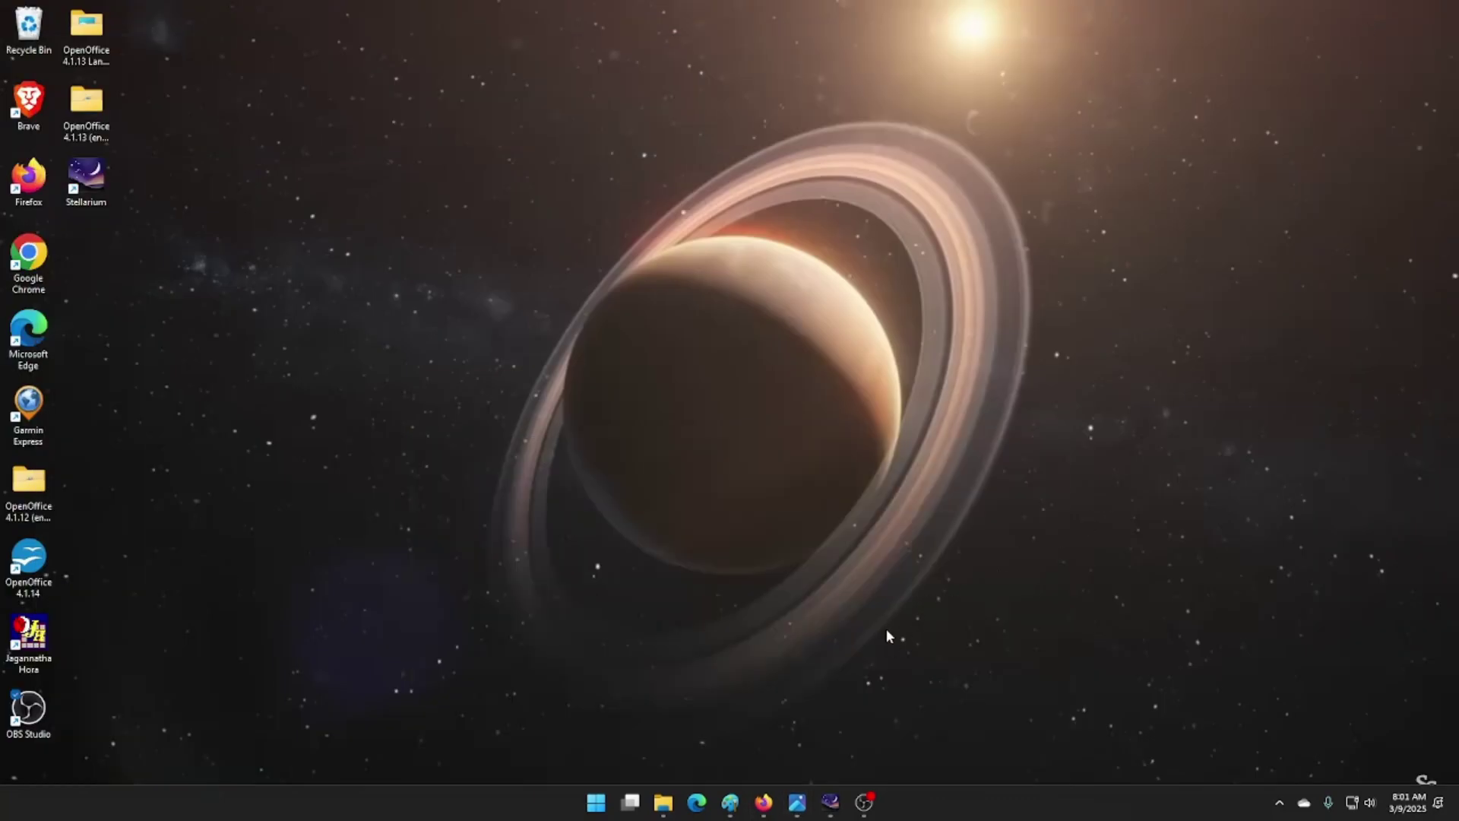
click(864, 802)
mouse_move(837, 802)
click(824, 728)
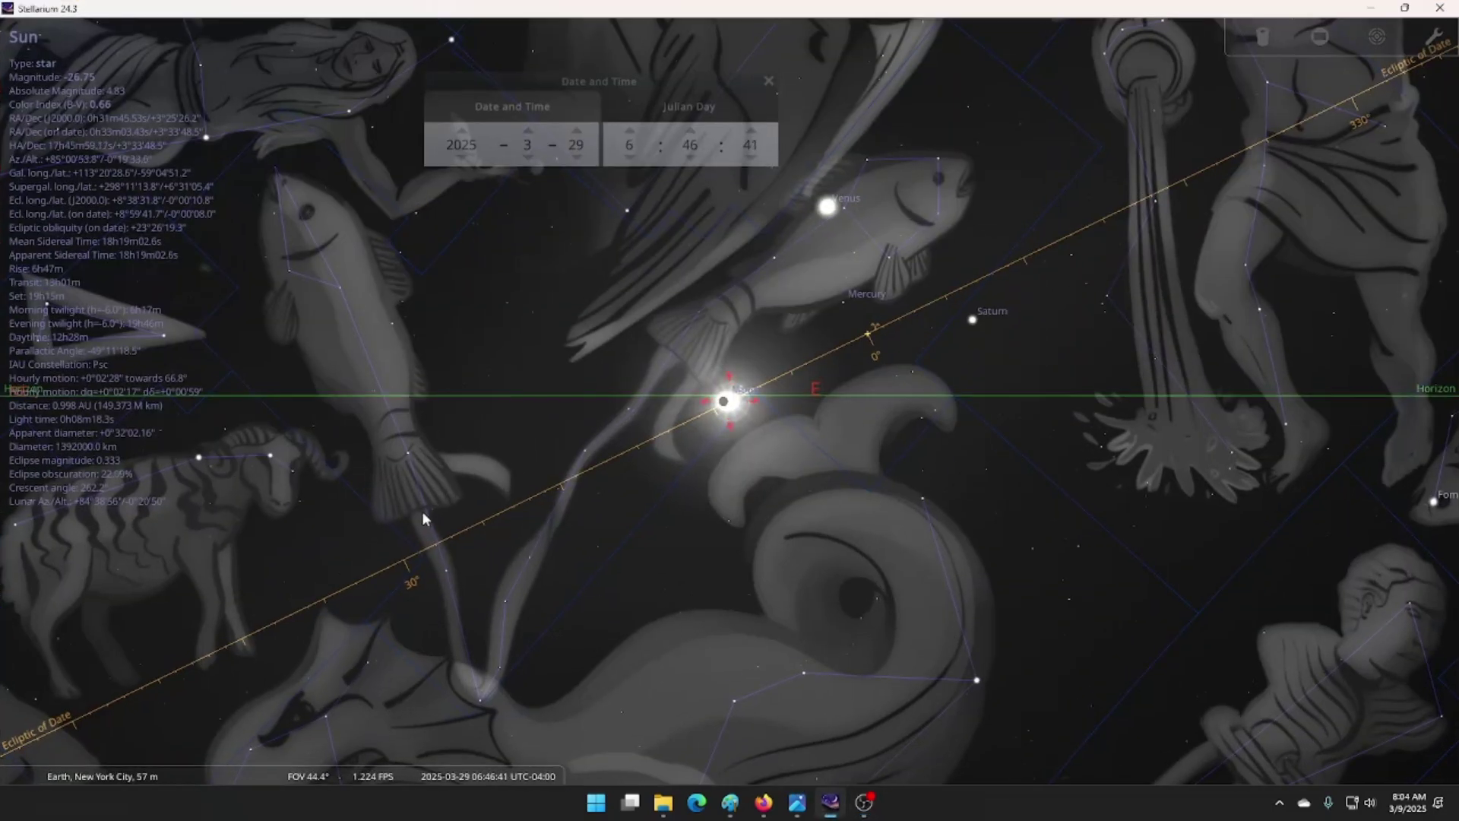
Examine the Sun and Moon in Pisces on 2025-03-29, both close up and against the surrounding constellations
scroll(793, 400, down, 5)
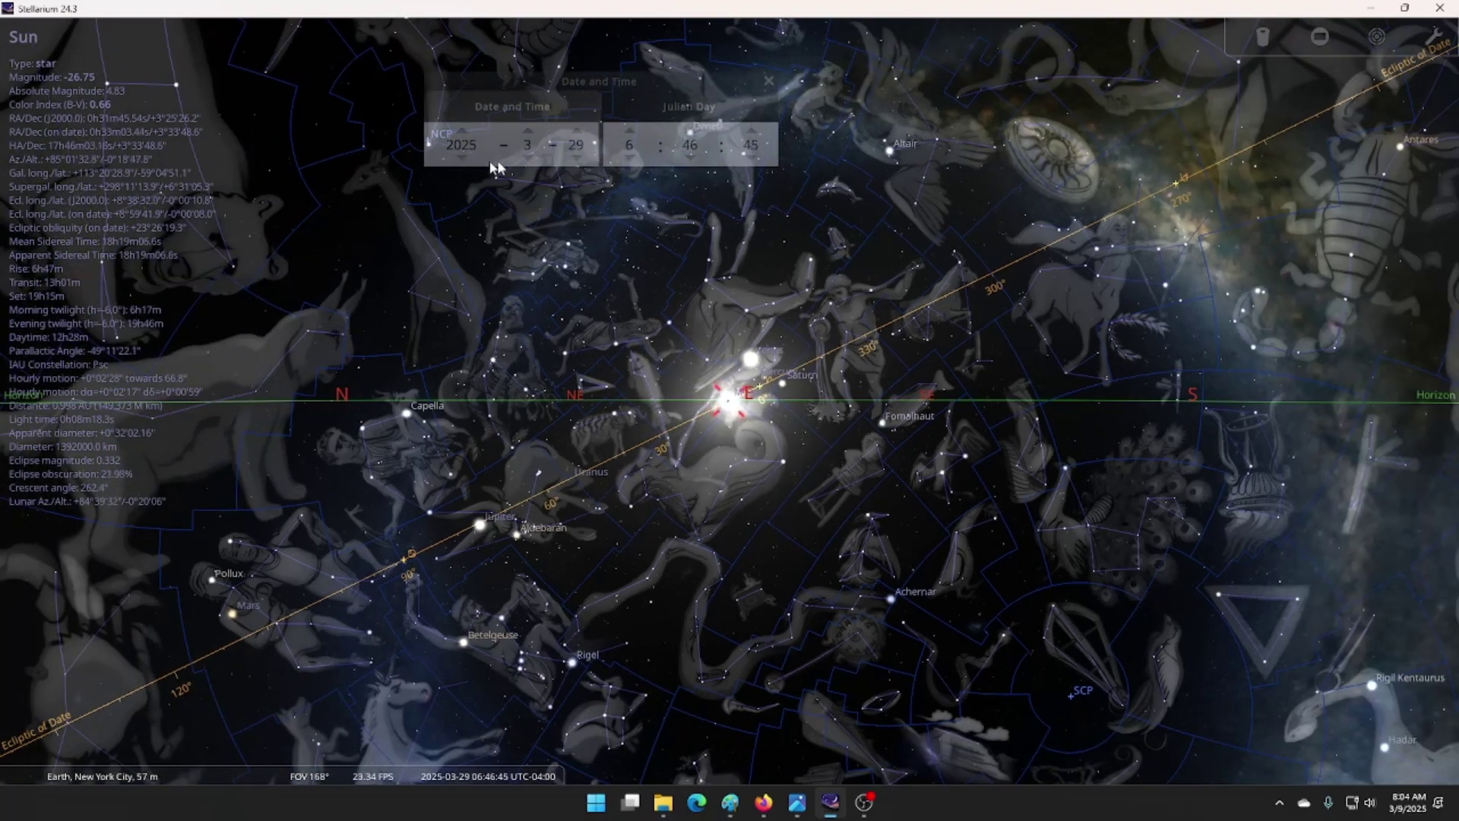
scroll(544, 216, up, 4)
click(555, 75)
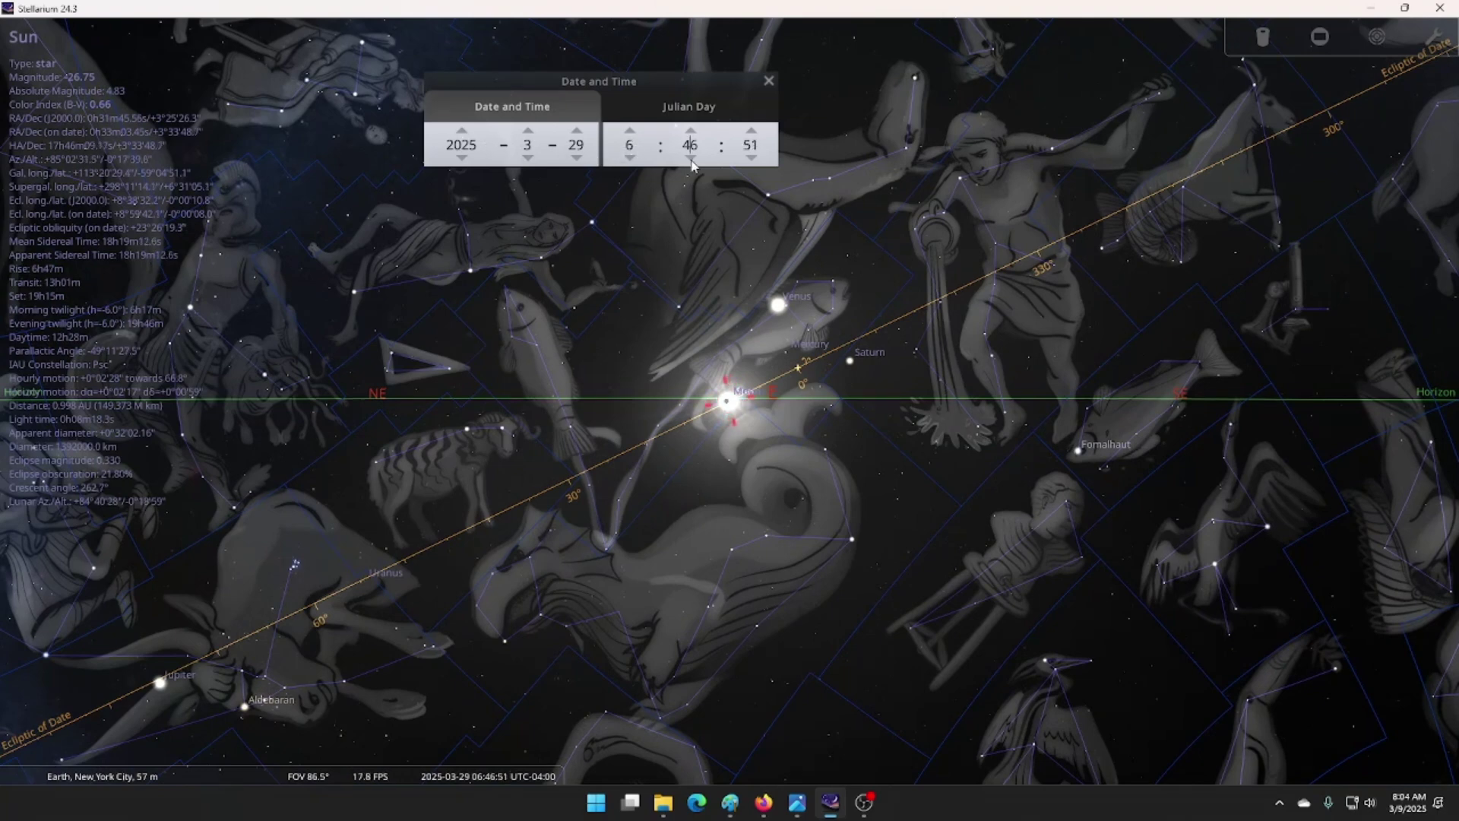
scroll(731, 342, up, 5)
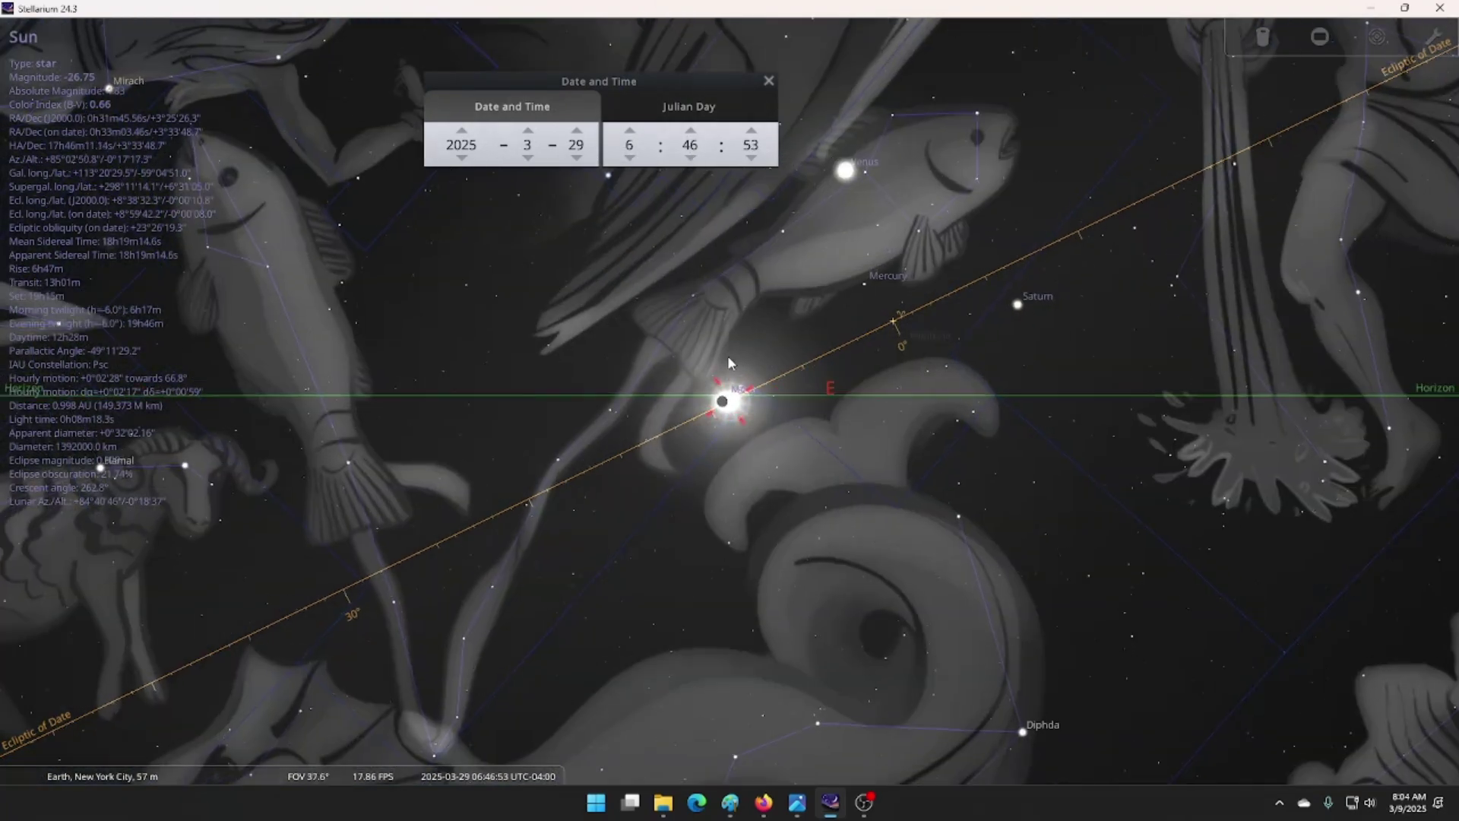
scroll(685, 410, up, 5)
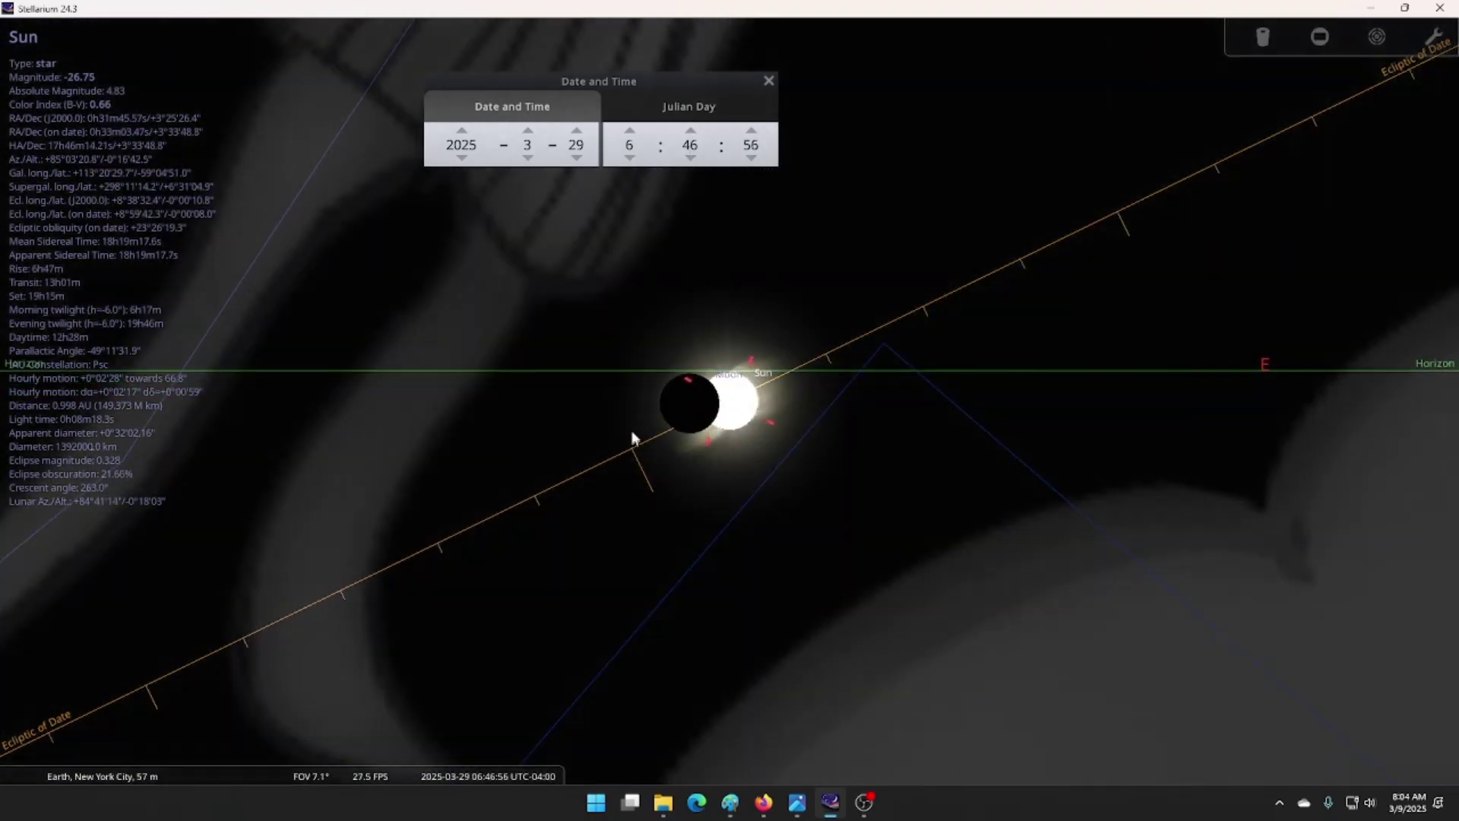
drag(632, 439, 635, 362)
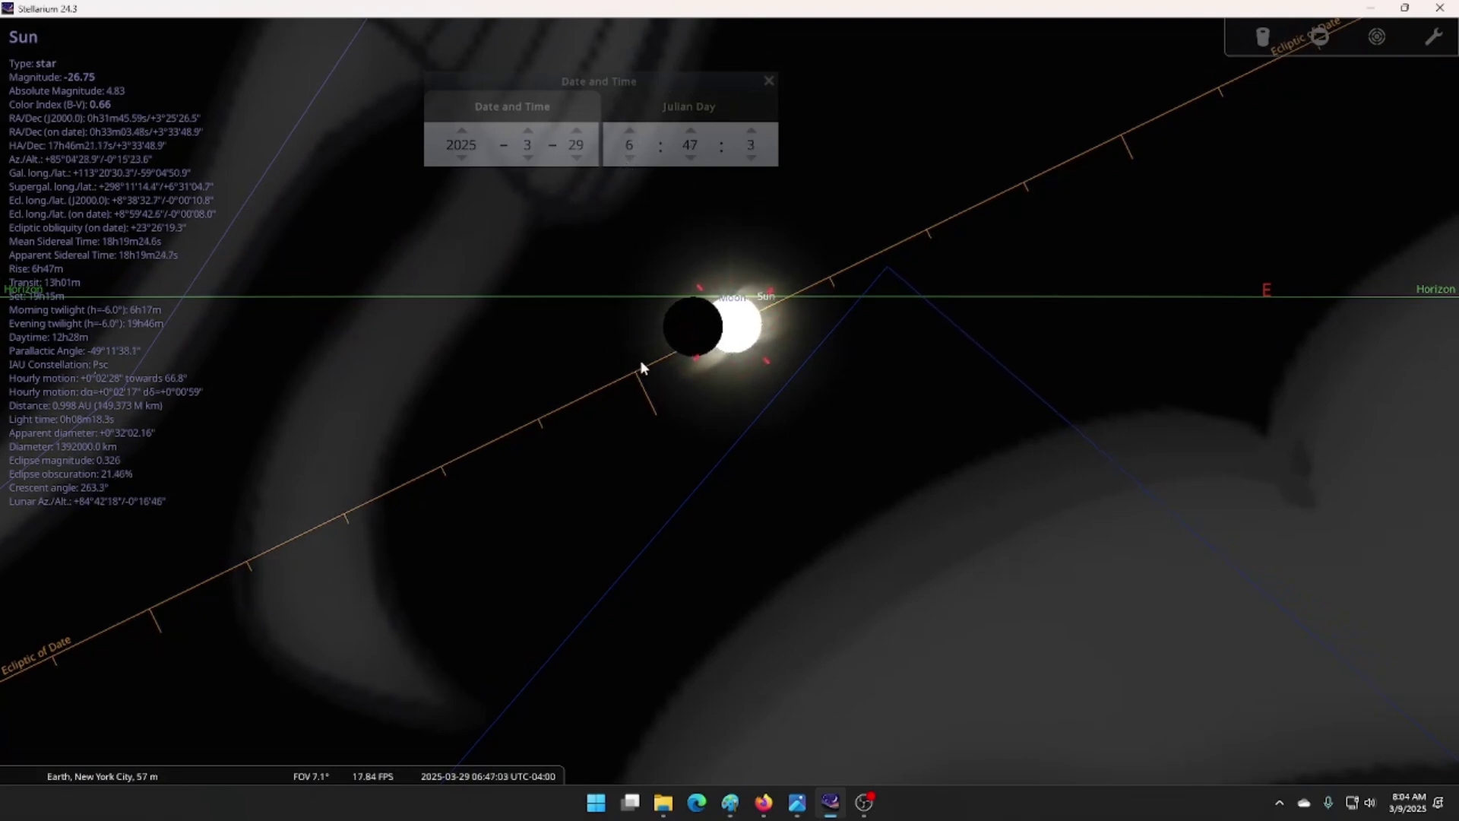
scroll(862, 336, down, 3)
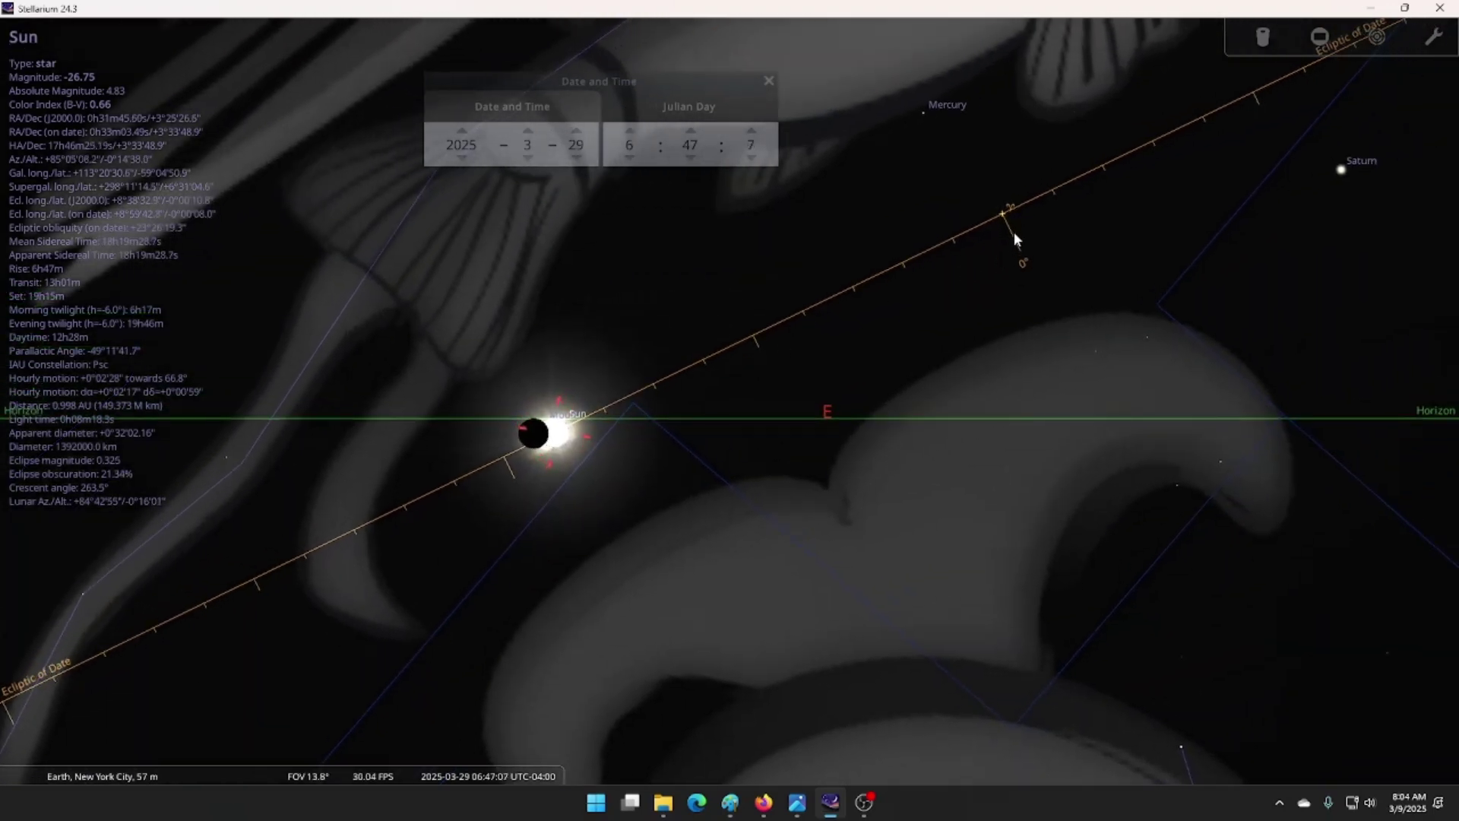
Move the date back to 2025-03-20 and inspect the Sun near the 0° point of the ecliptic
click(577, 158)
click(578, 158)
click(577, 158)
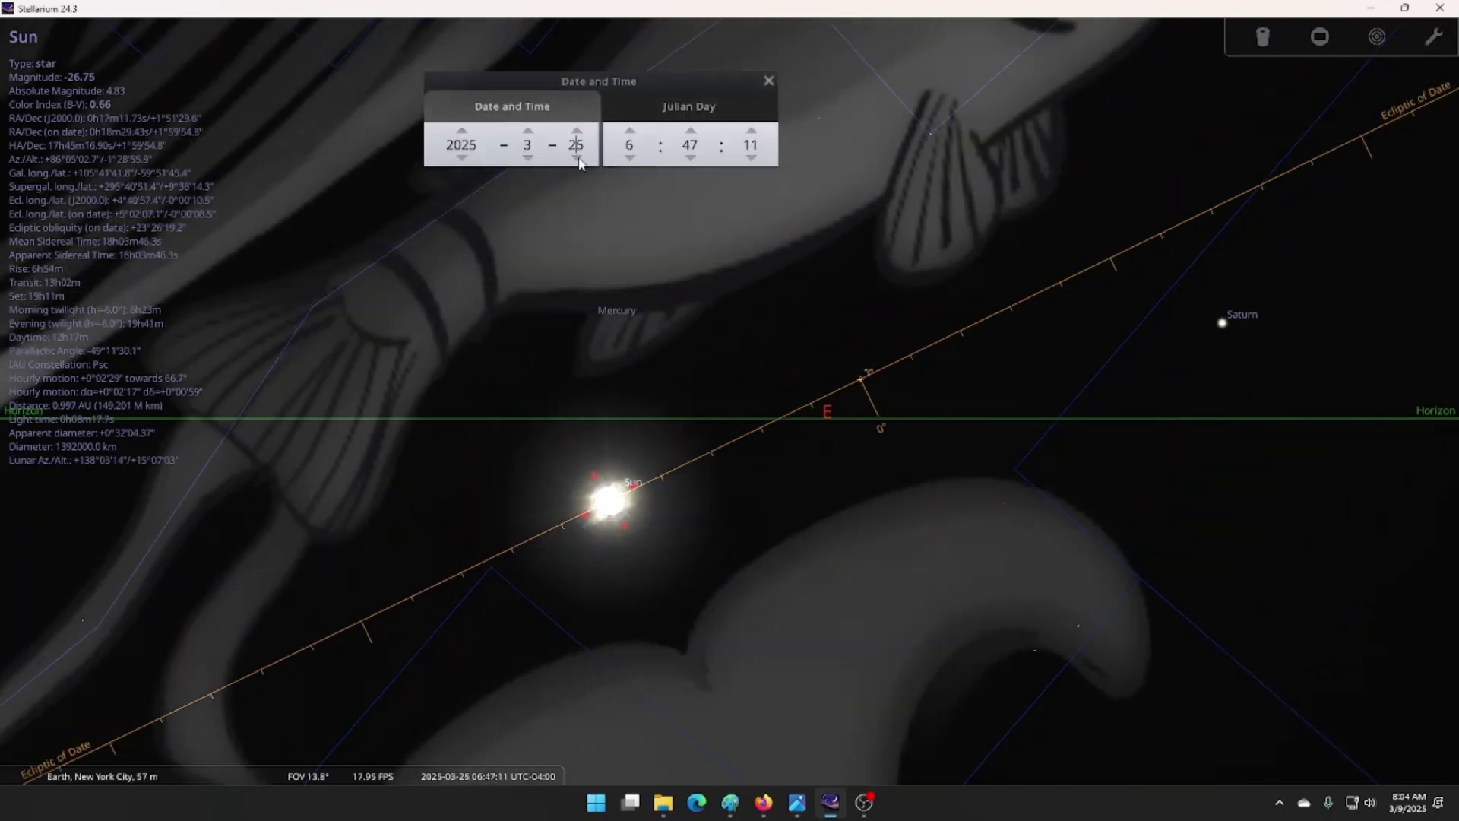
click(577, 158)
click(578, 157)
click(578, 157)
click(577, 157)
click(578, 157)
click(578, 157)
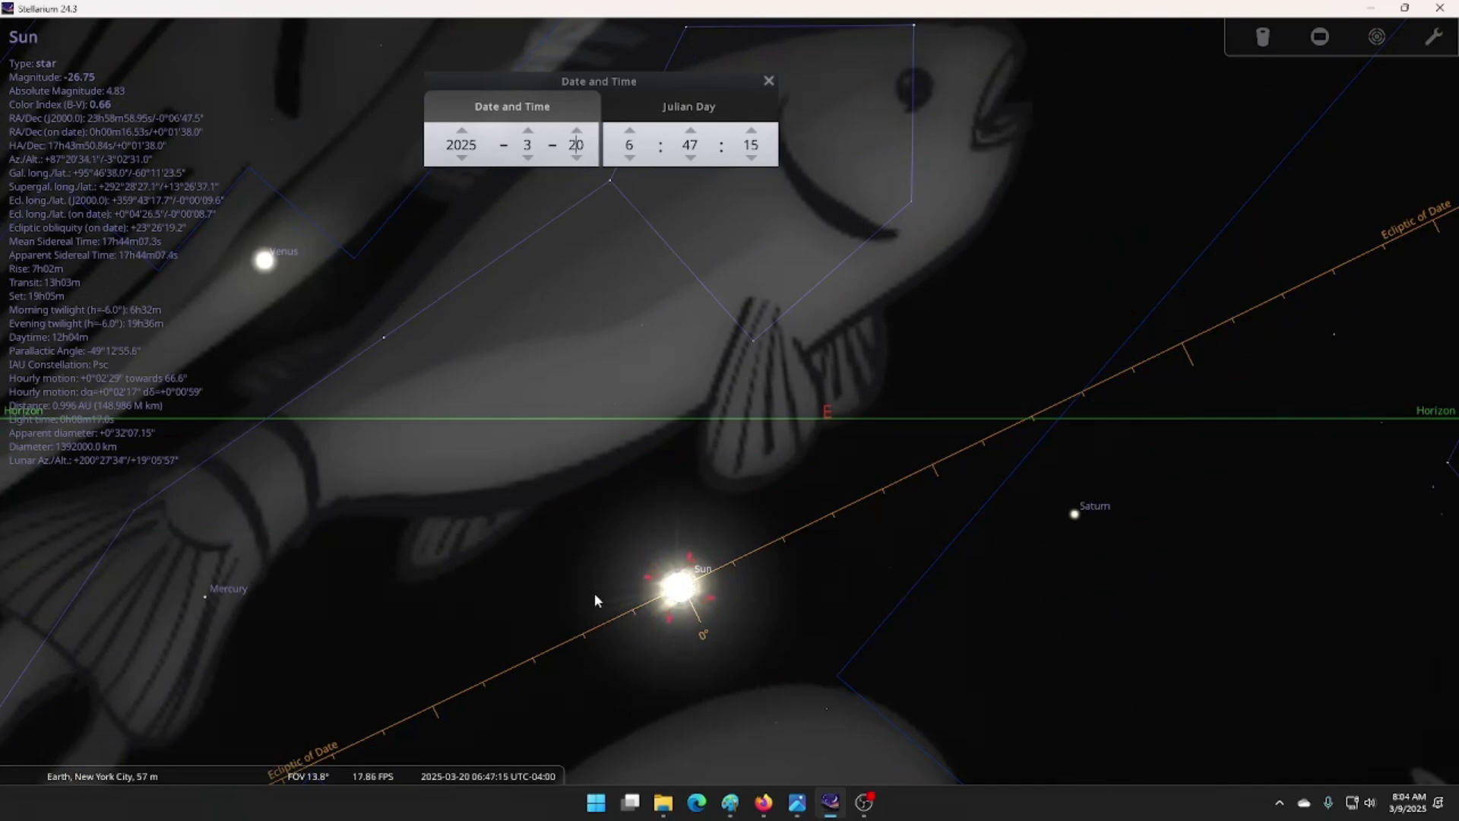
scroll(668, 464, down, 3)
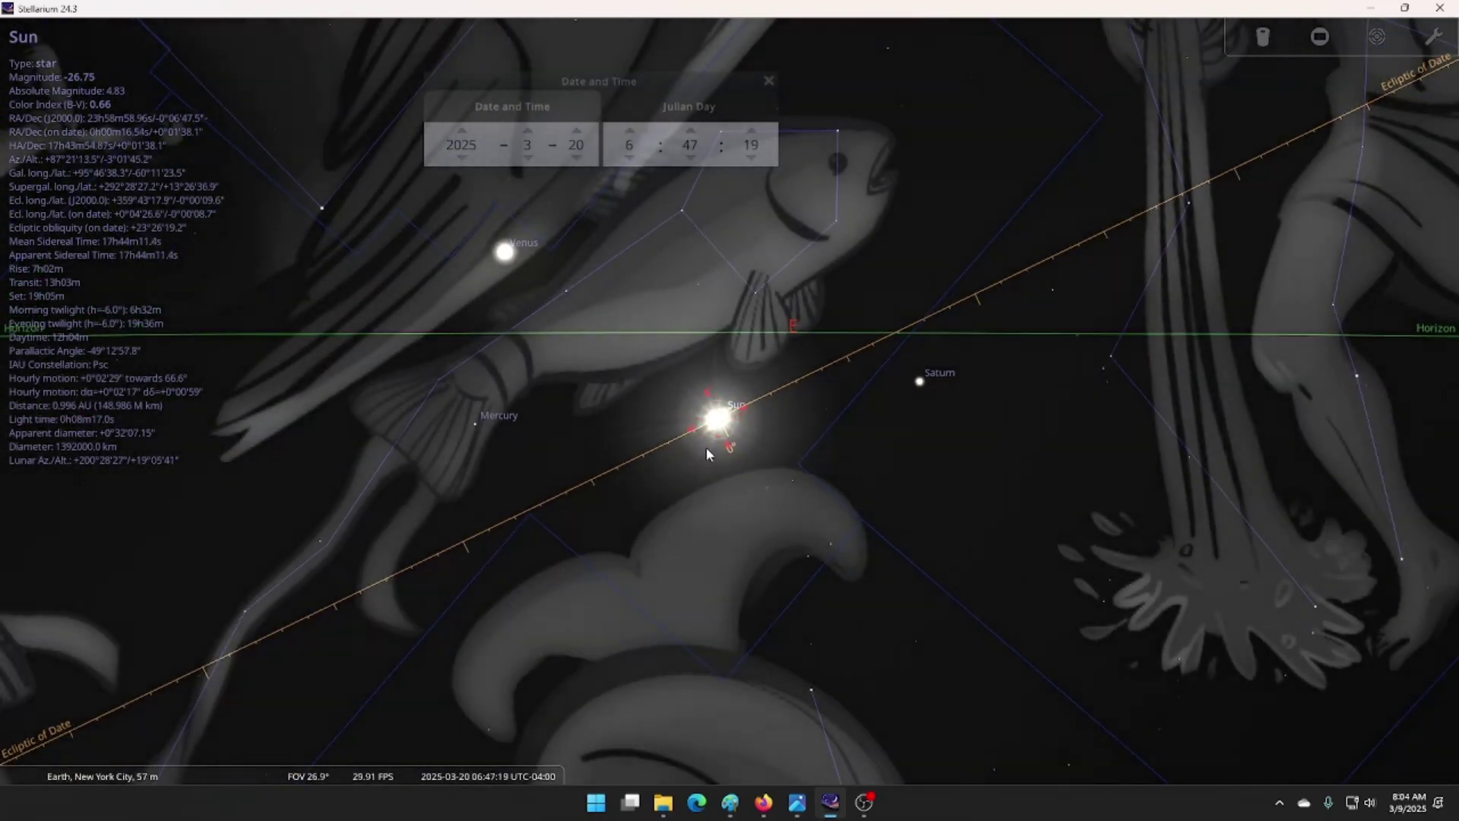
scroll(705, 448, up, 3)
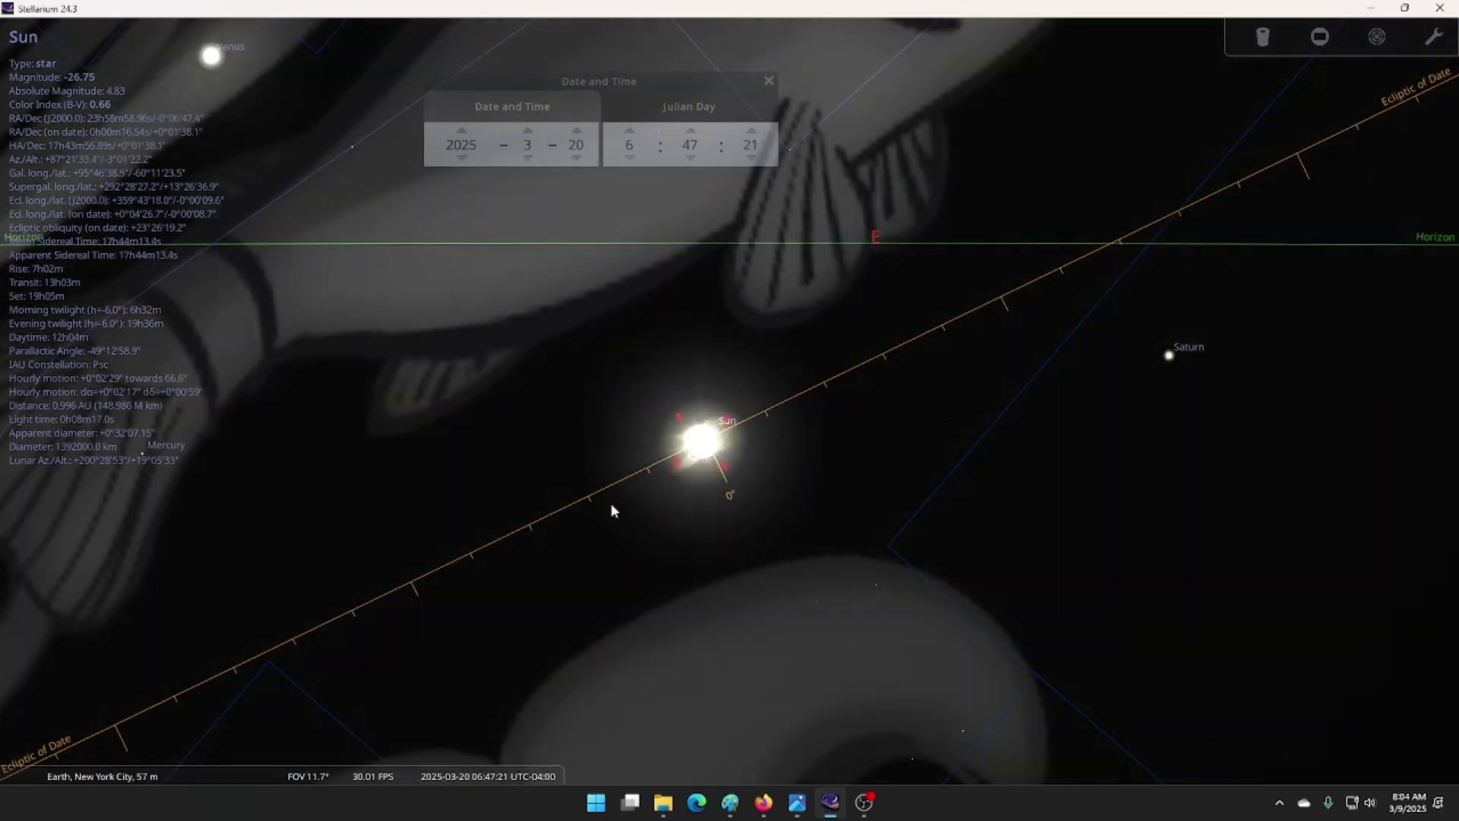
drag(602, 511, 638, 359)
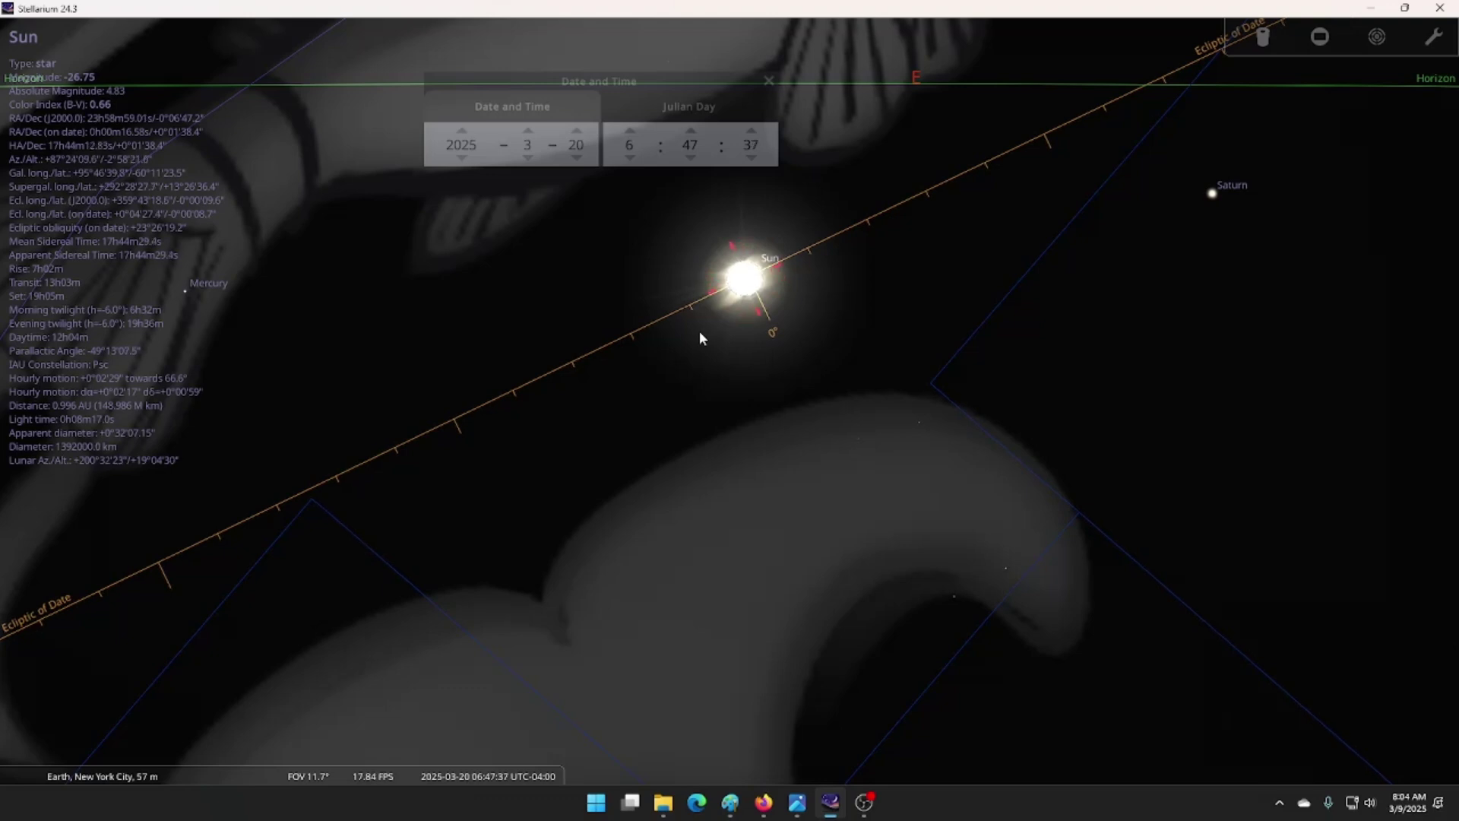
Advance the date to 2025-03-29 and show the Sun and Moon together with the neighbouring planets
click(578, 133)
click(578, 133)
click(577, 133)
click(577, 133)
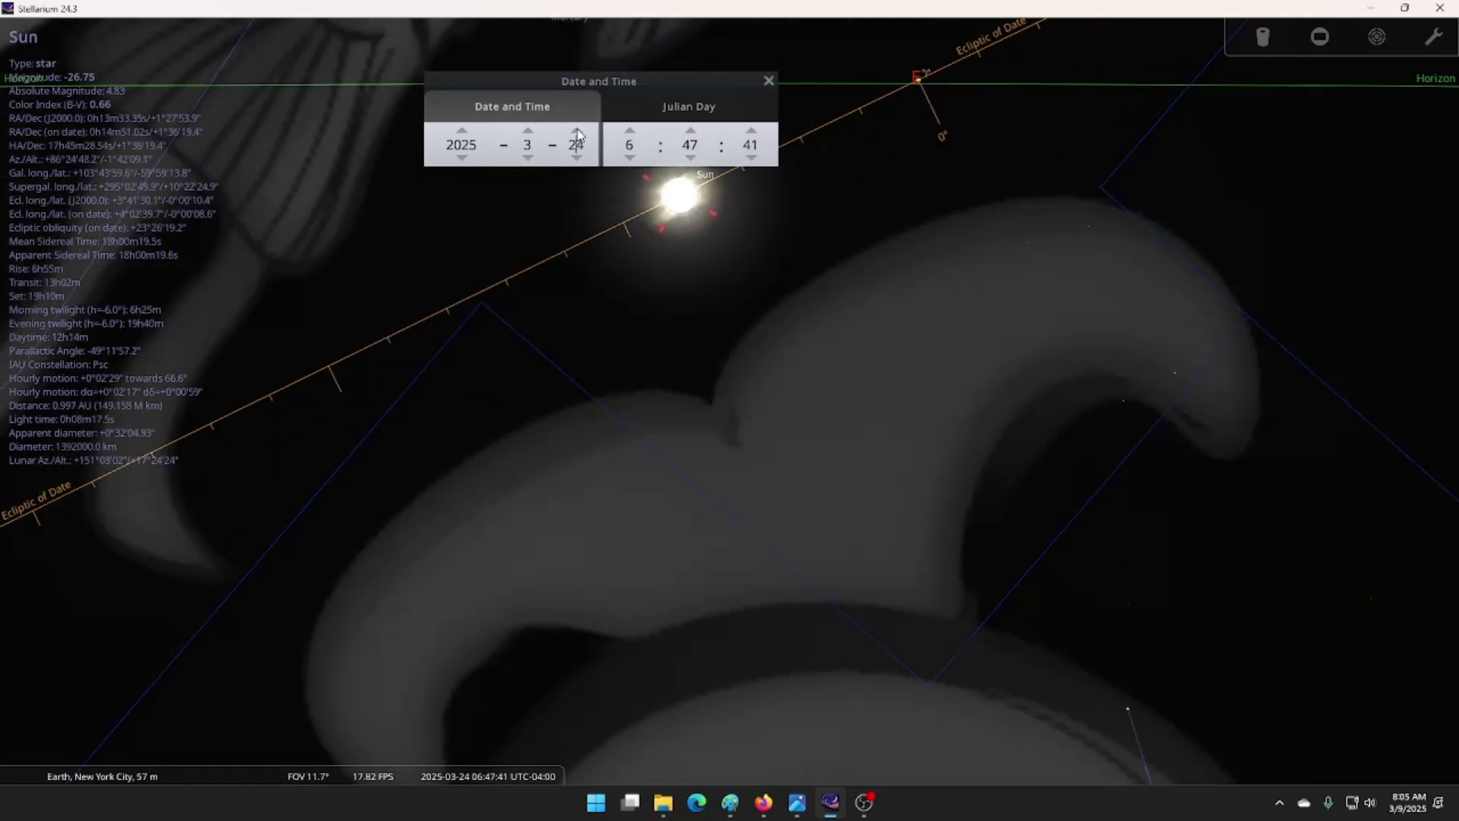
click(577, 133)
click(578, 133)
click(578, 133)
click(578, 133)
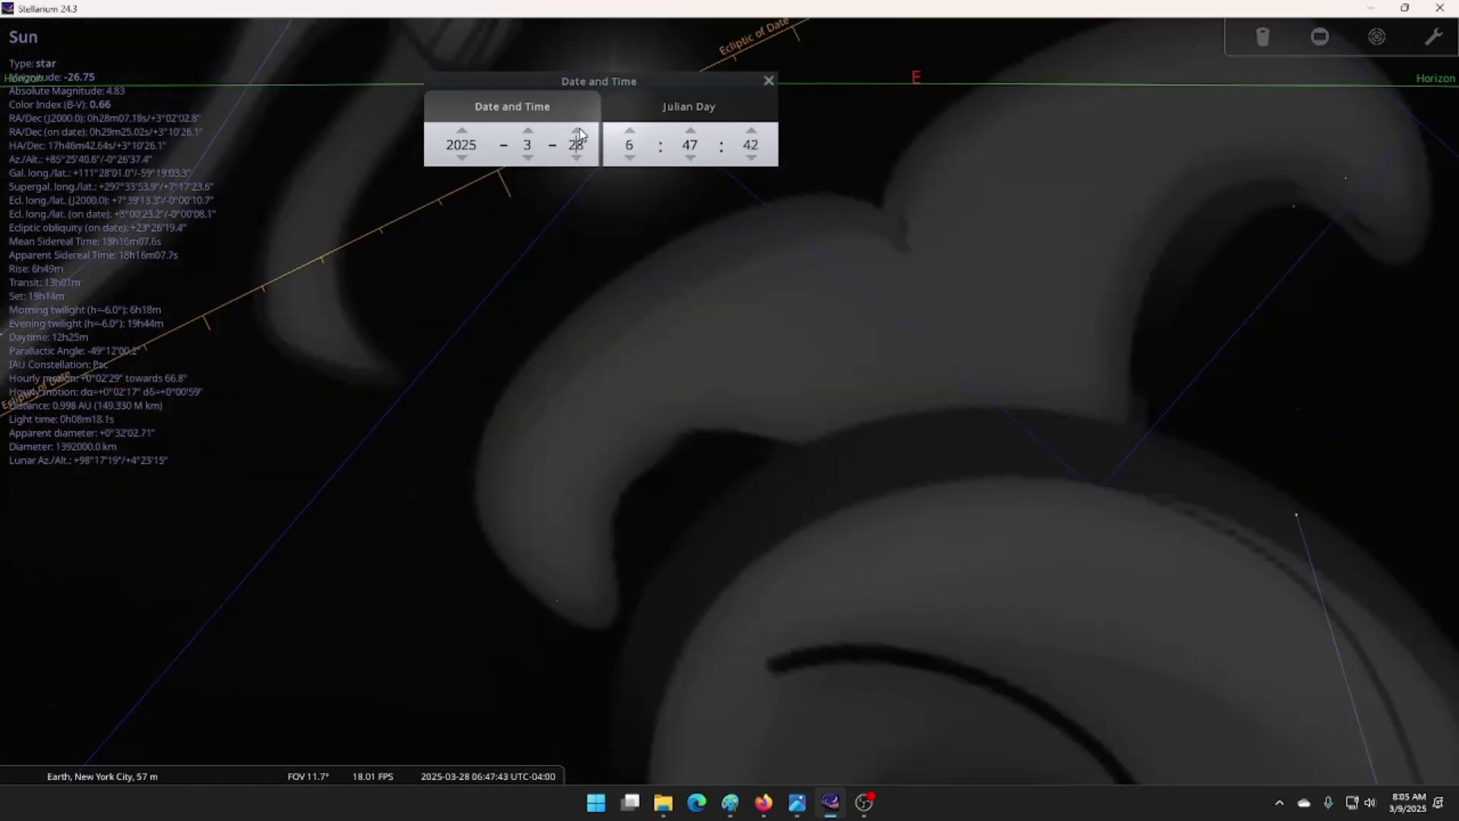
click(578, 133)
scroll(572, 373, down, 4)
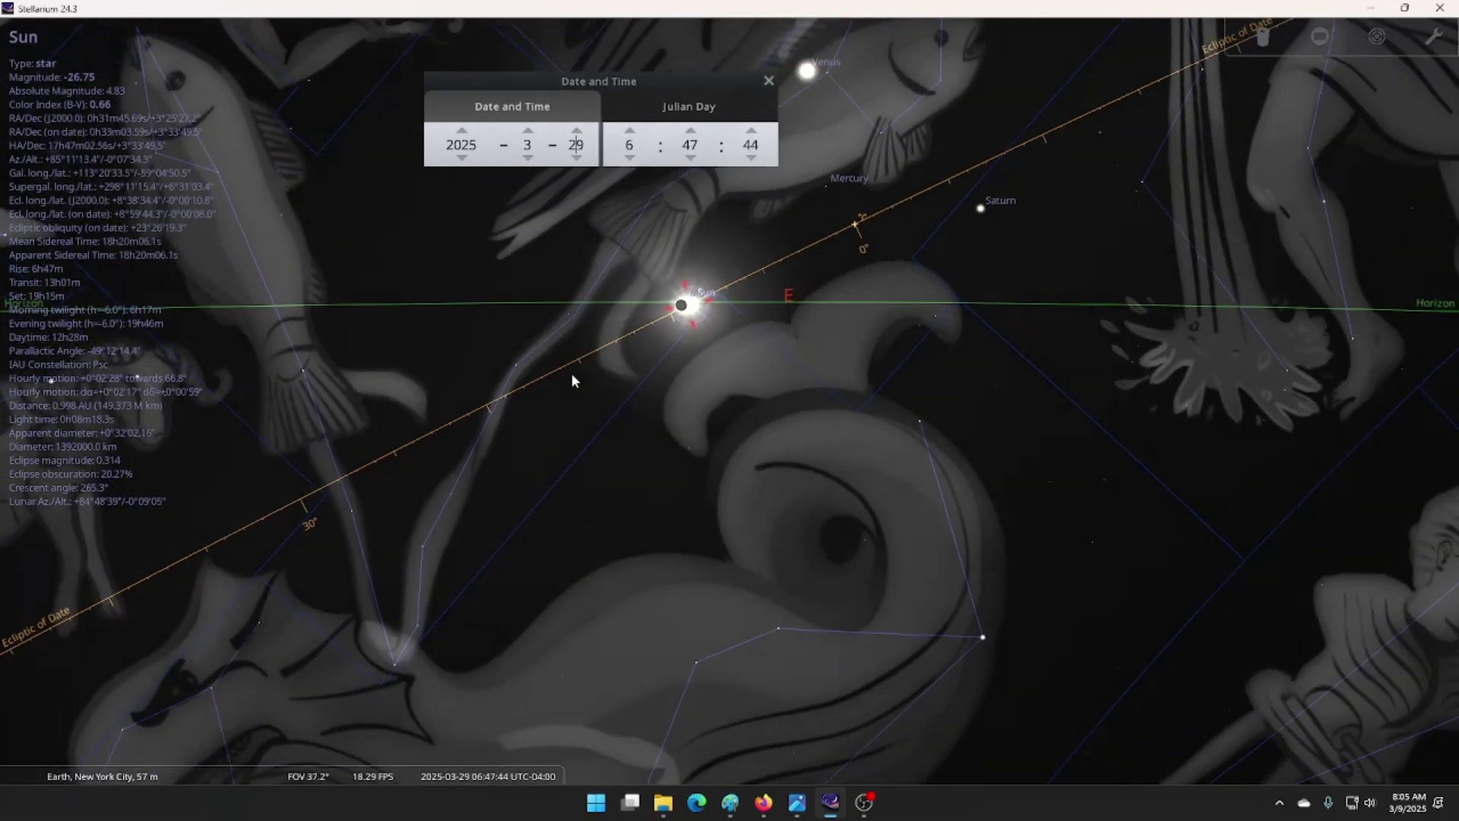
Inspect how the Sun and Moon lie relative to Venus, Mercury, Saturn and the 0° point of the ecliptic
drag(852, 284, 652, 458)
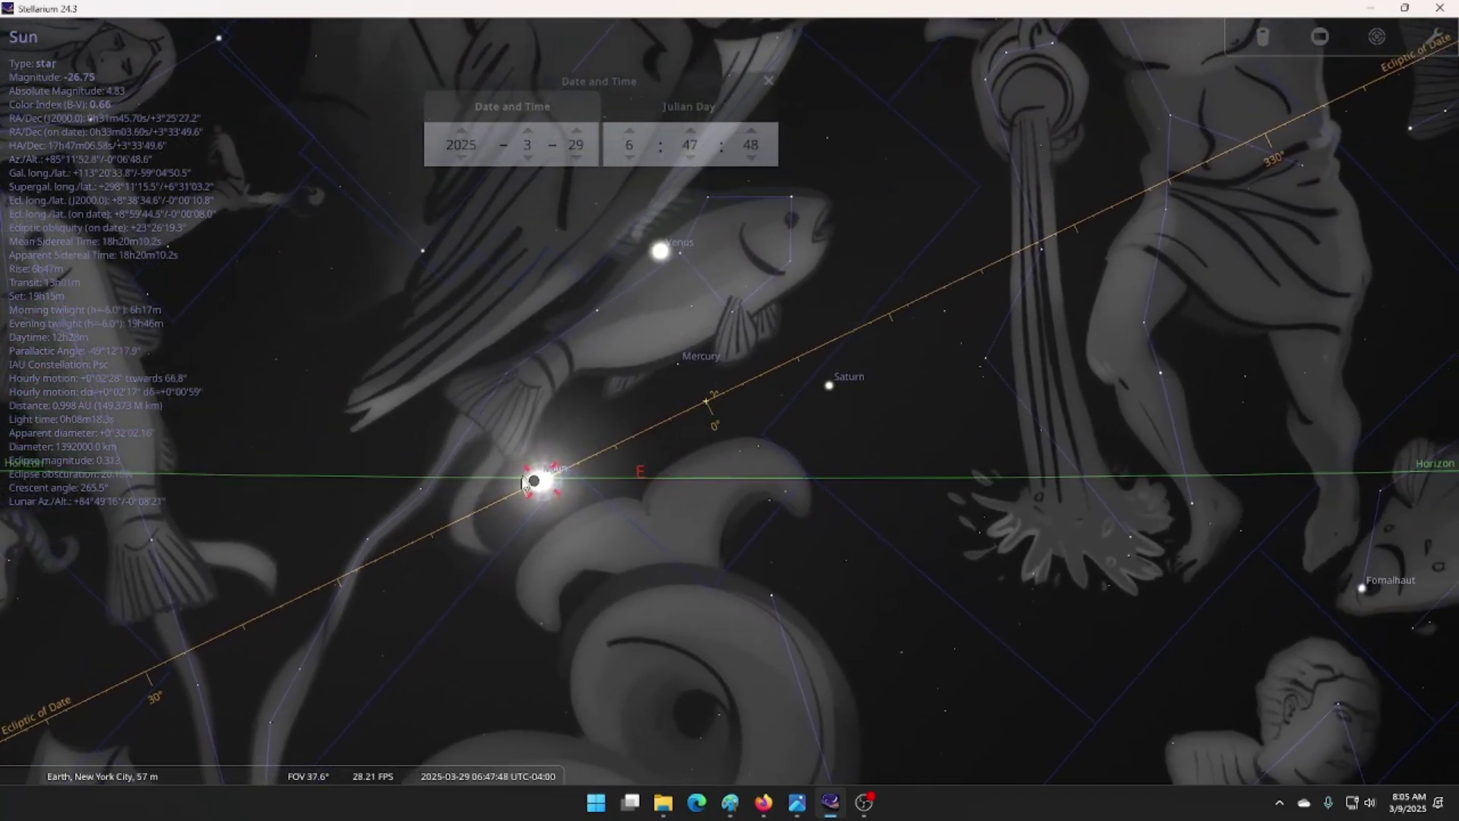
scroll(517, 514, up, 3)
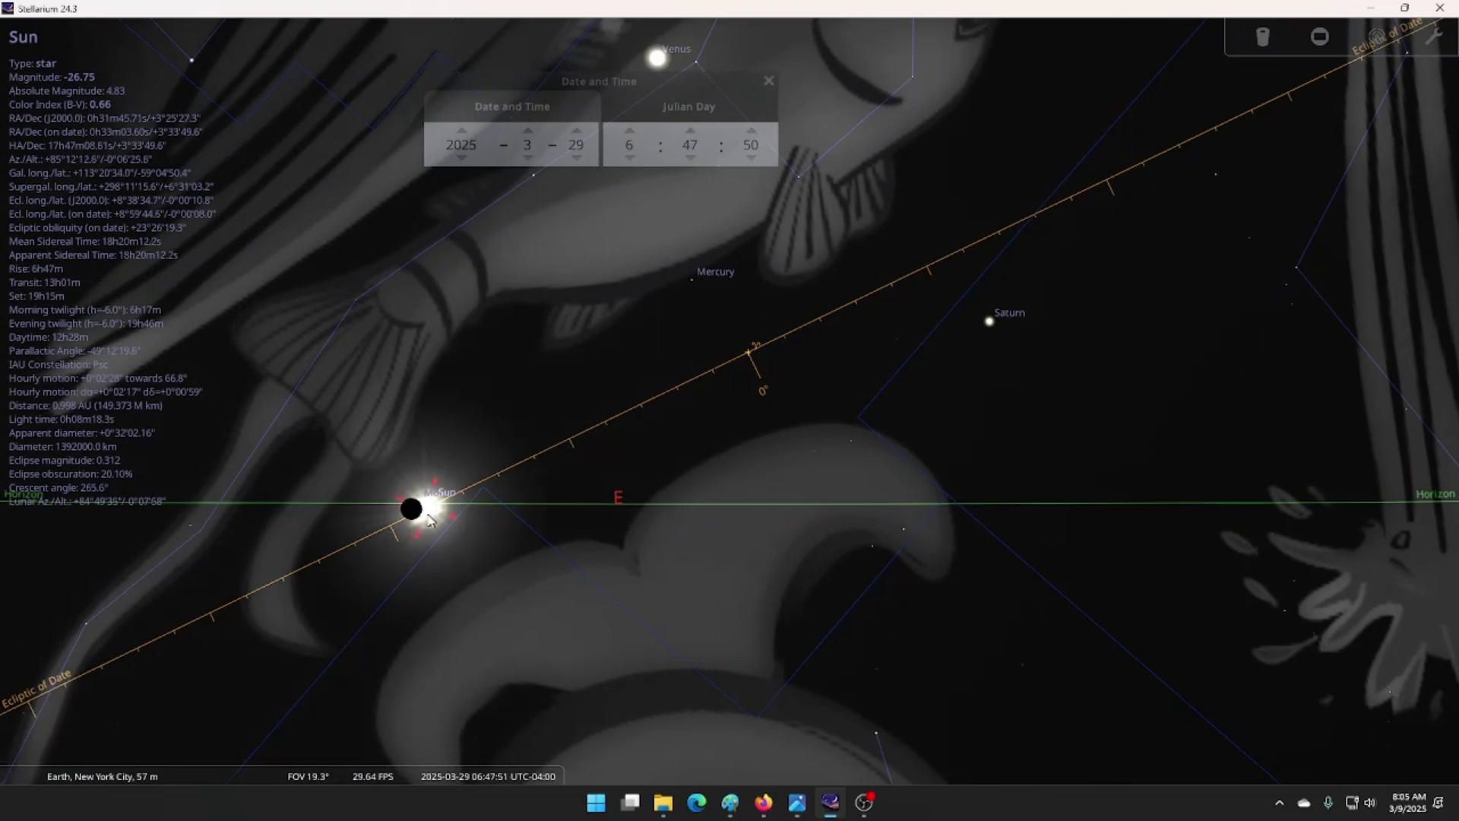
scroll(505, 489, down, 3)
drag(544, 448, 473, 523)
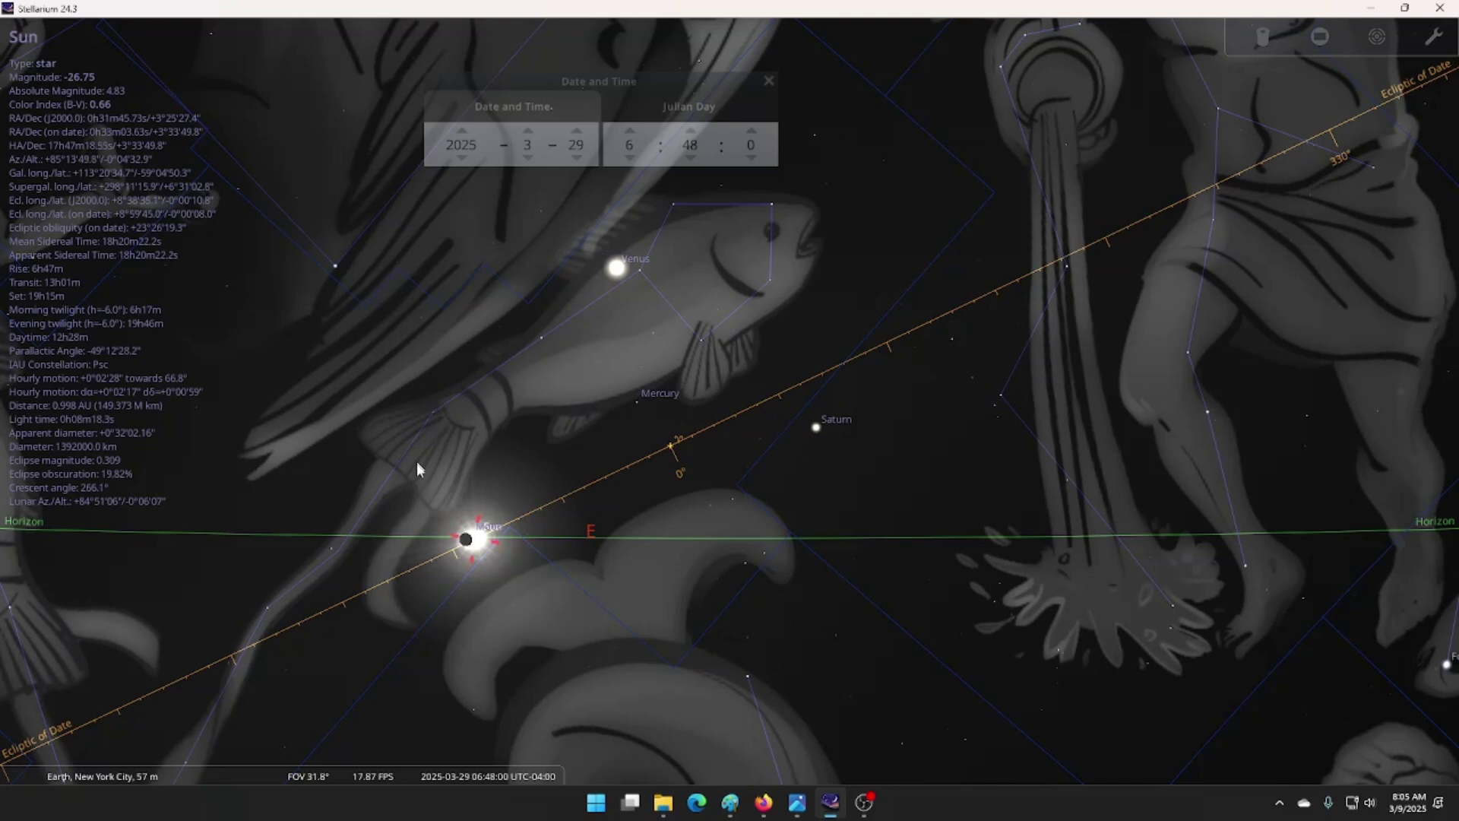
Find Neptune through the object search and examine its position relative to the Sun, Mercury, Venus and Saturn in Pisces
mouse_move(23, 506)
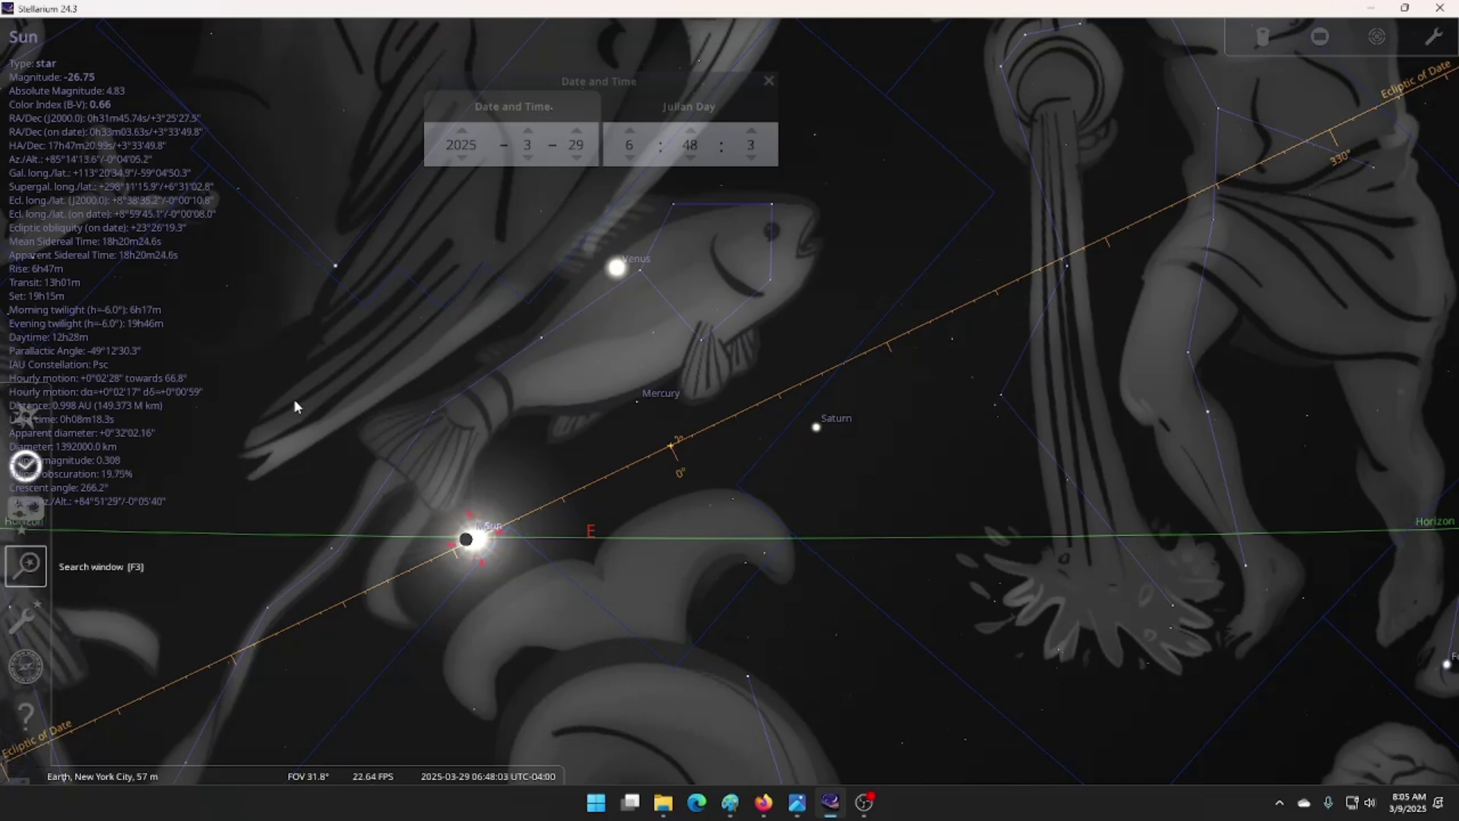
click(41, 564)
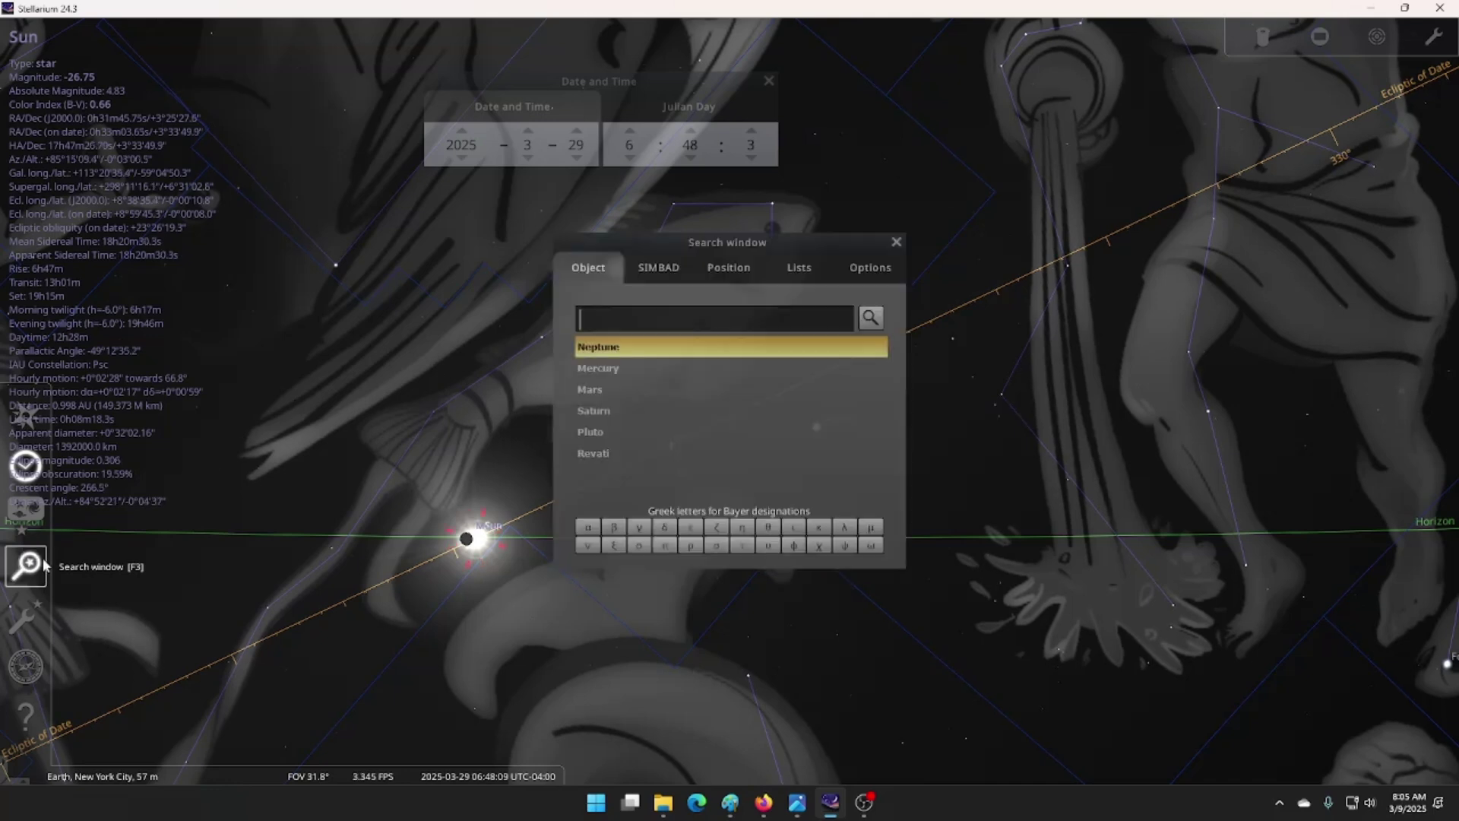
click(608, 349)
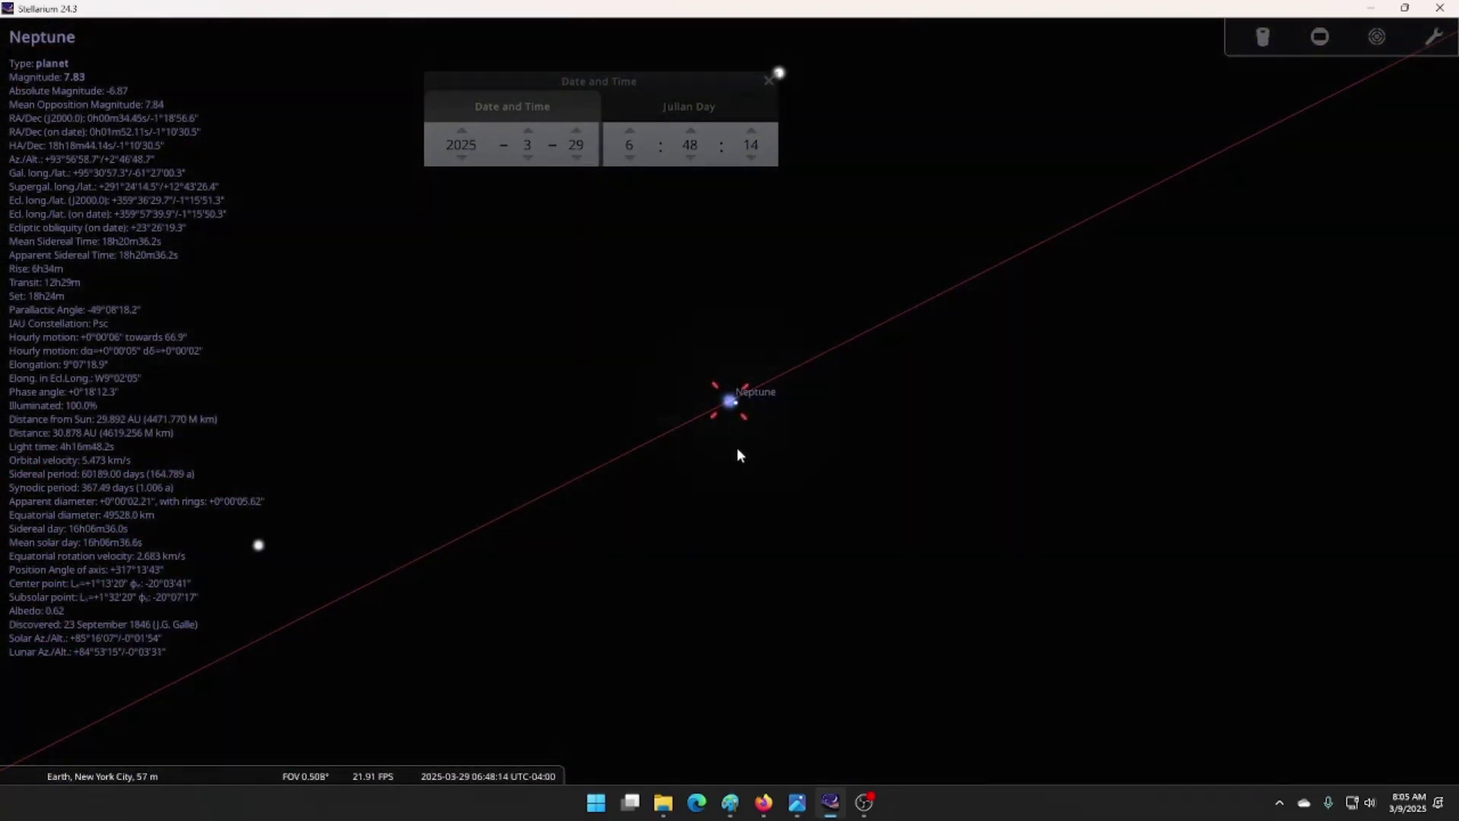
scroll(731, 459, down, 5)
scroll(728, 462, down, 10)
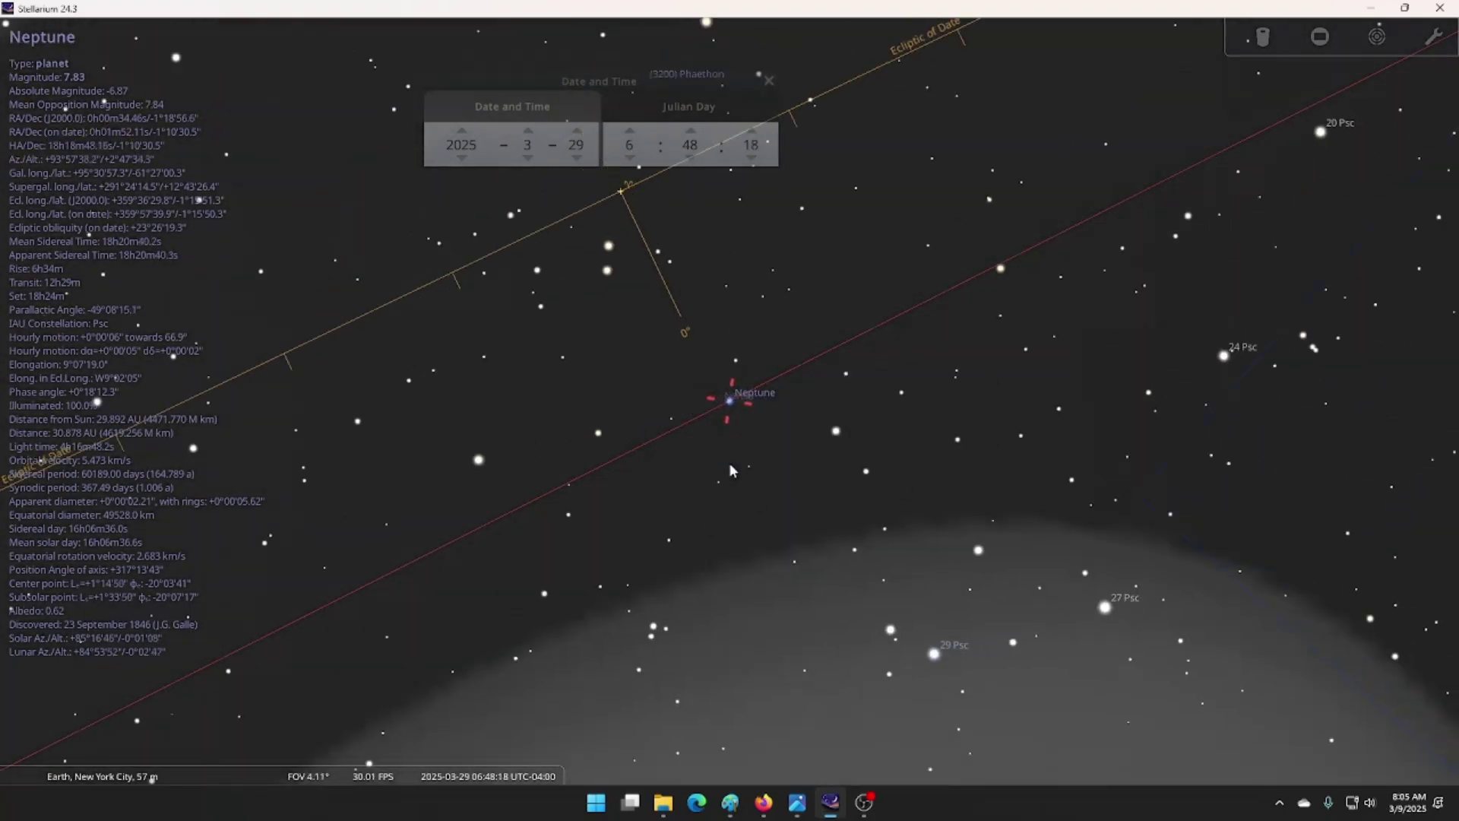
scroll(730, 464, down, 3)
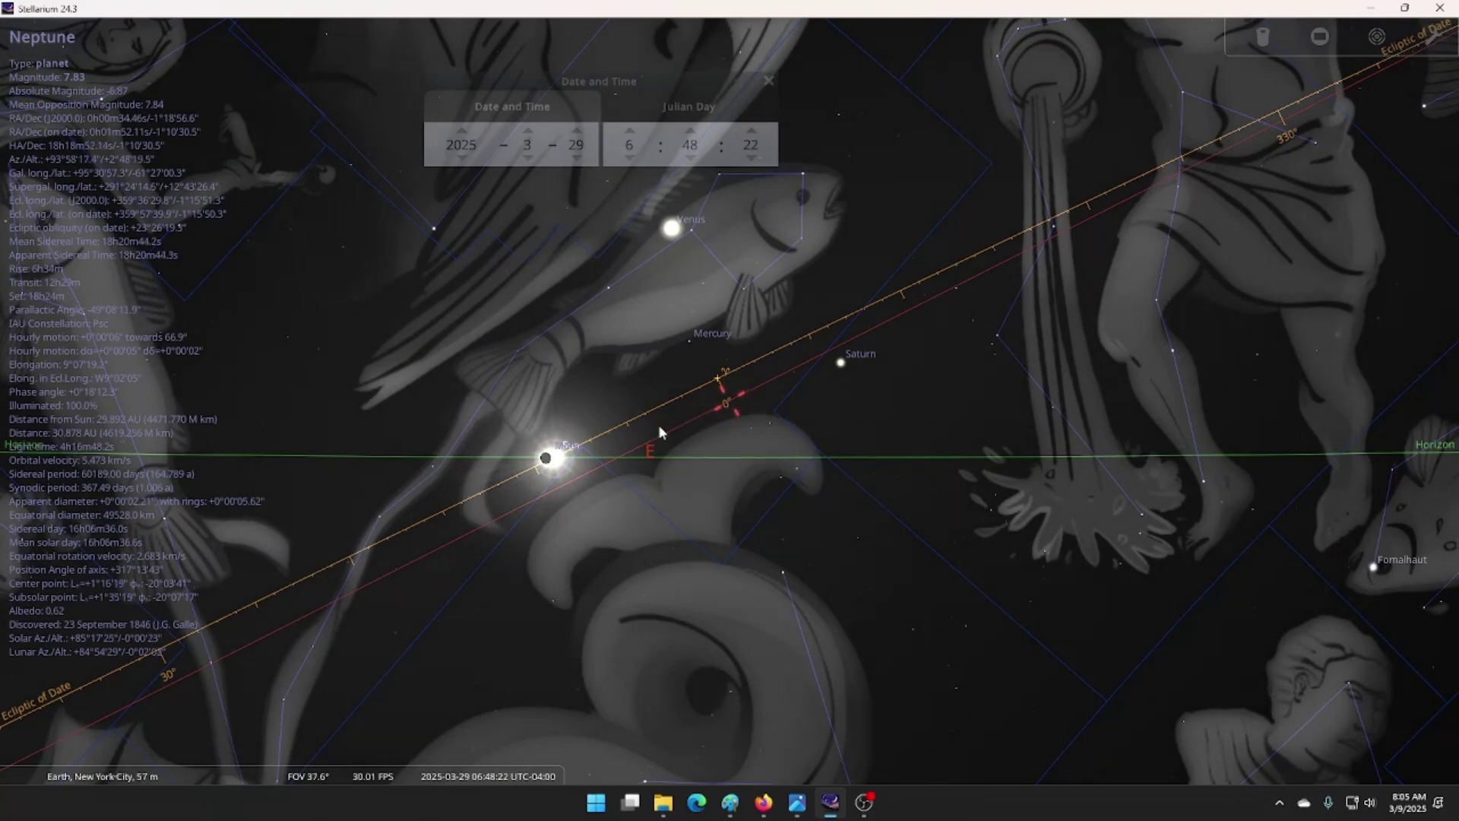
scroll(438, 469, up, 5)
scroll(433, 420, down, 6)
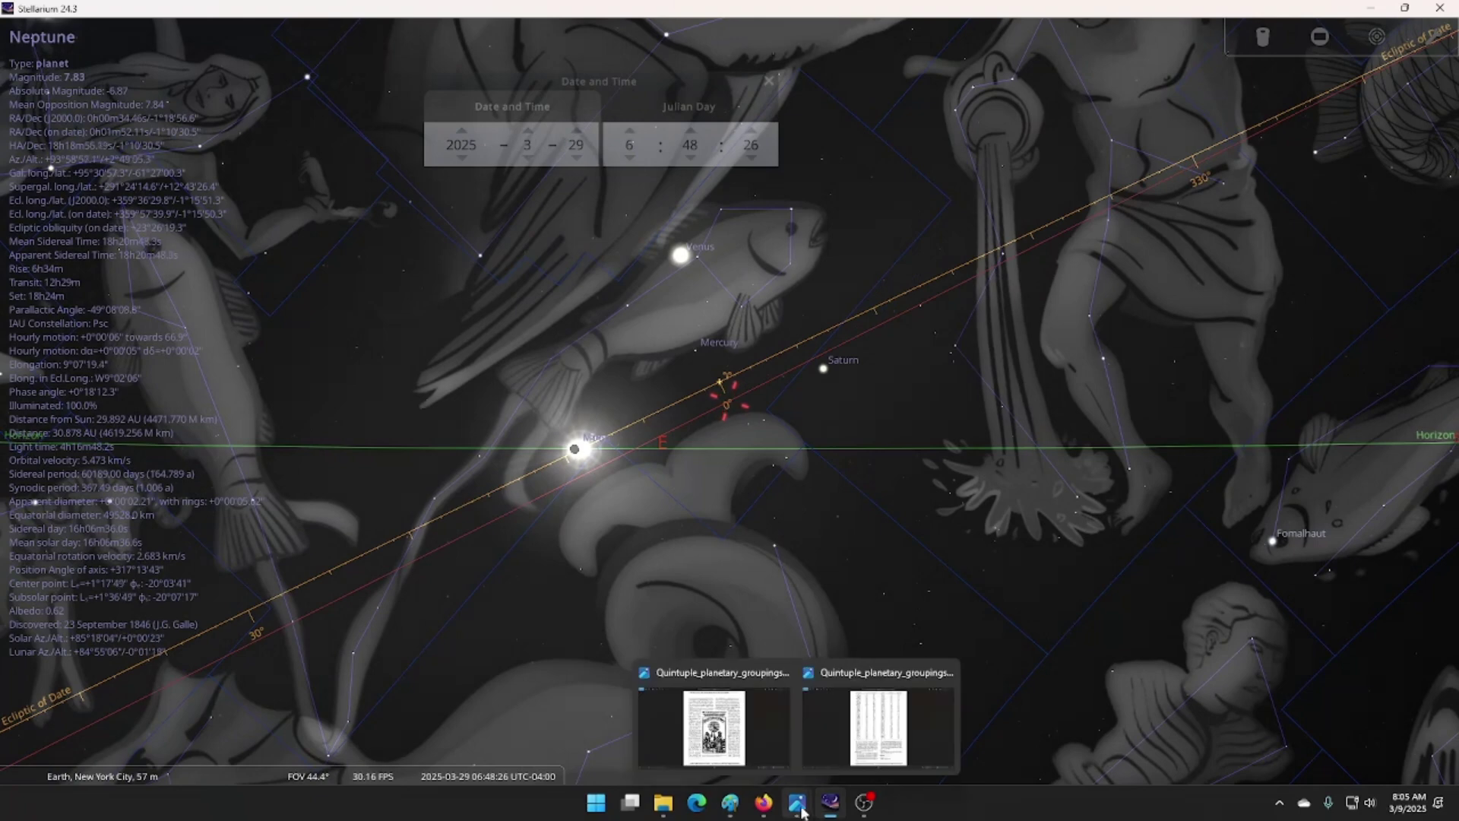
mouse_move(864, 804)
click(899, 736)
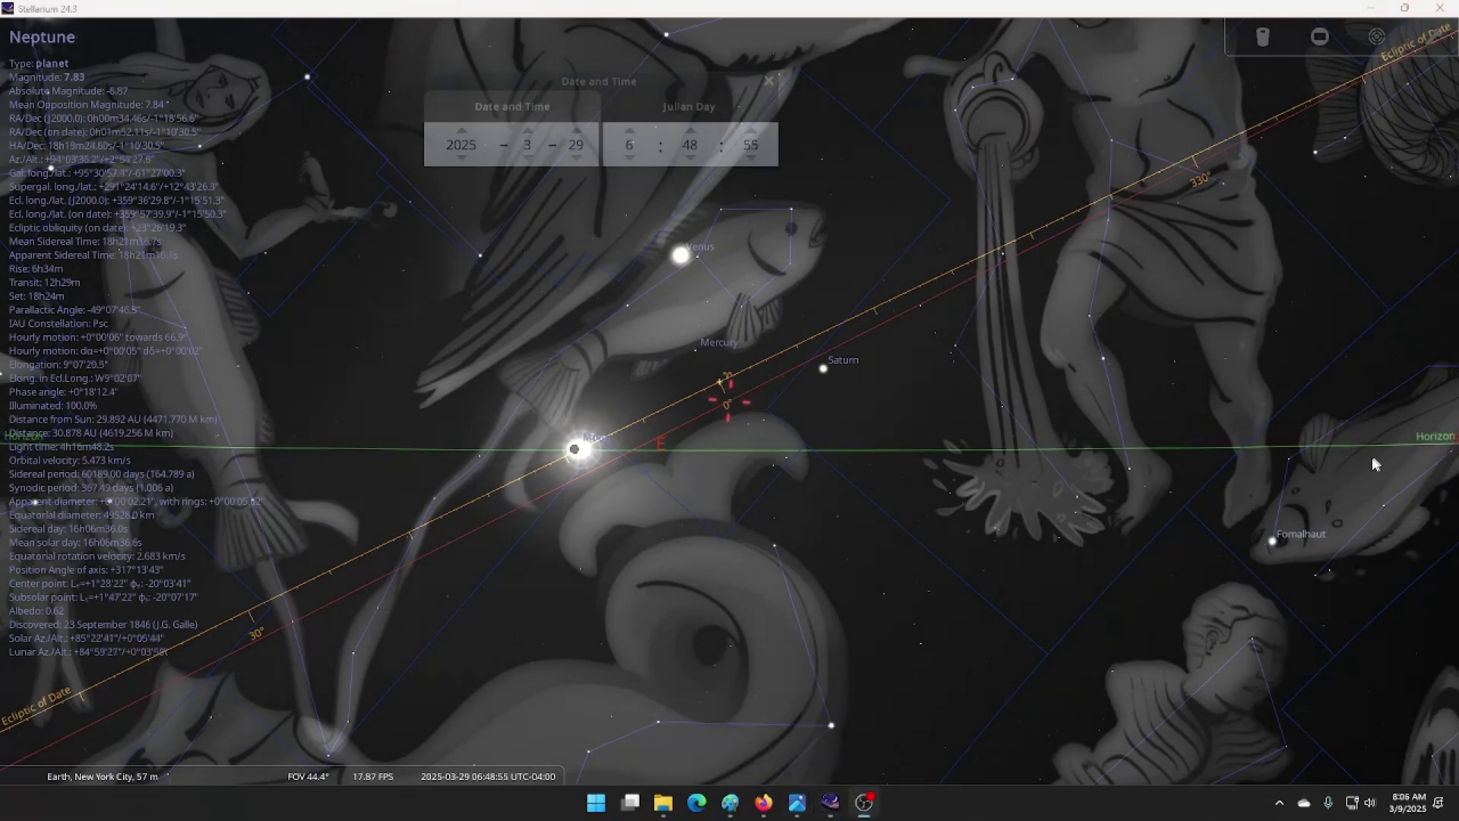
click(1182, 97)
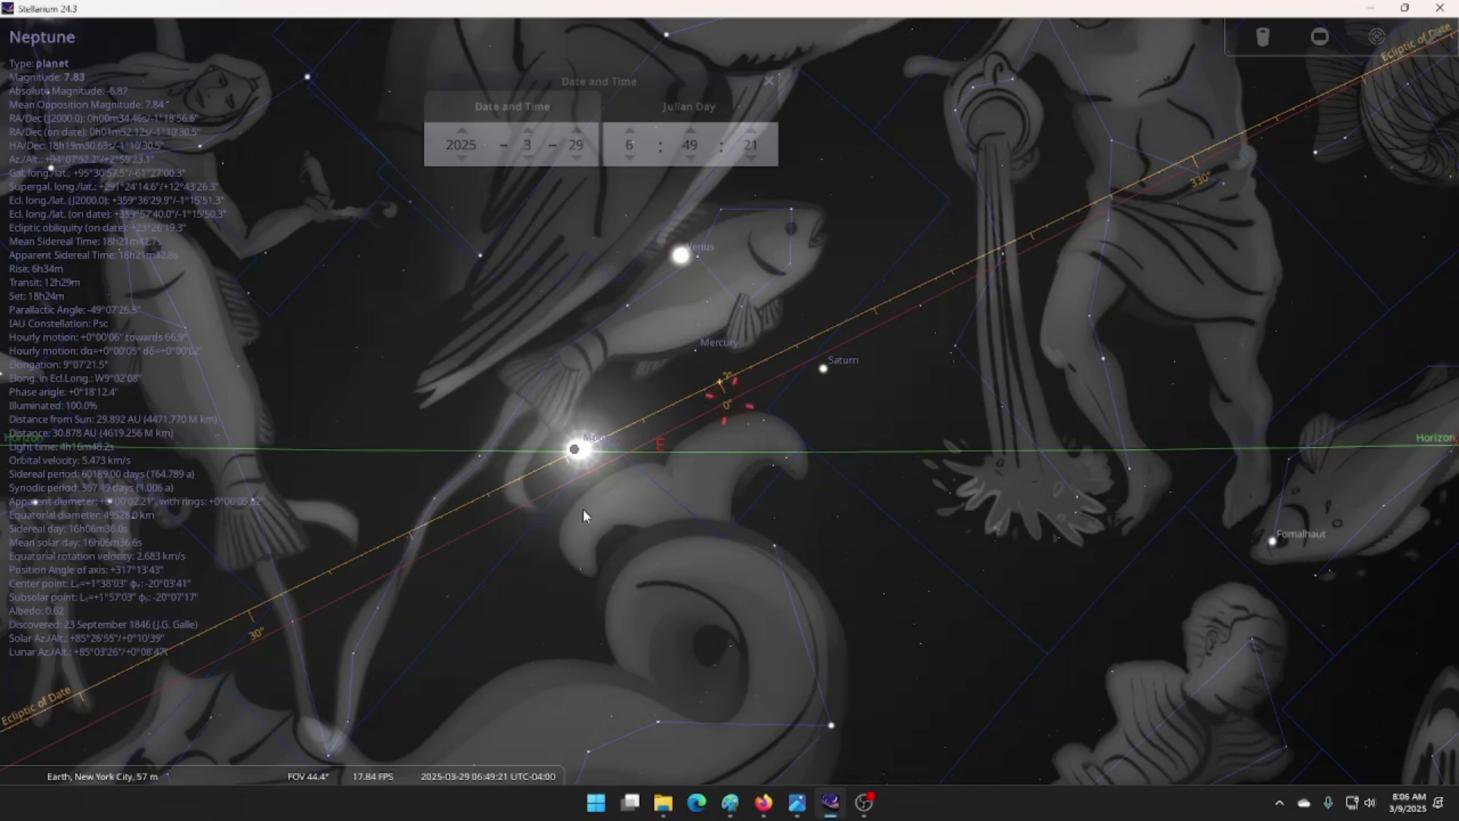
scroll(582, 498, up, 5)
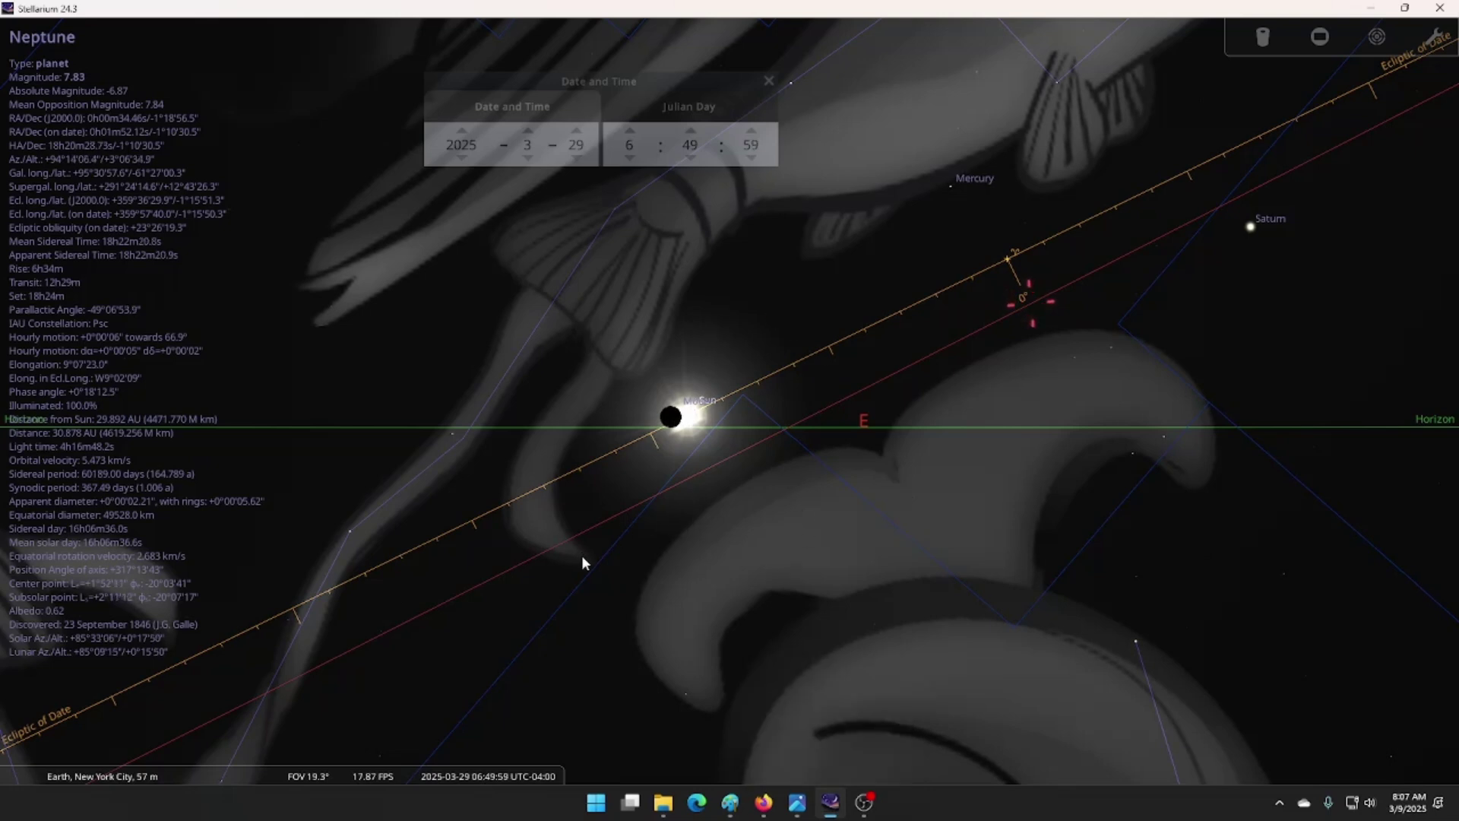
click(864, 802)
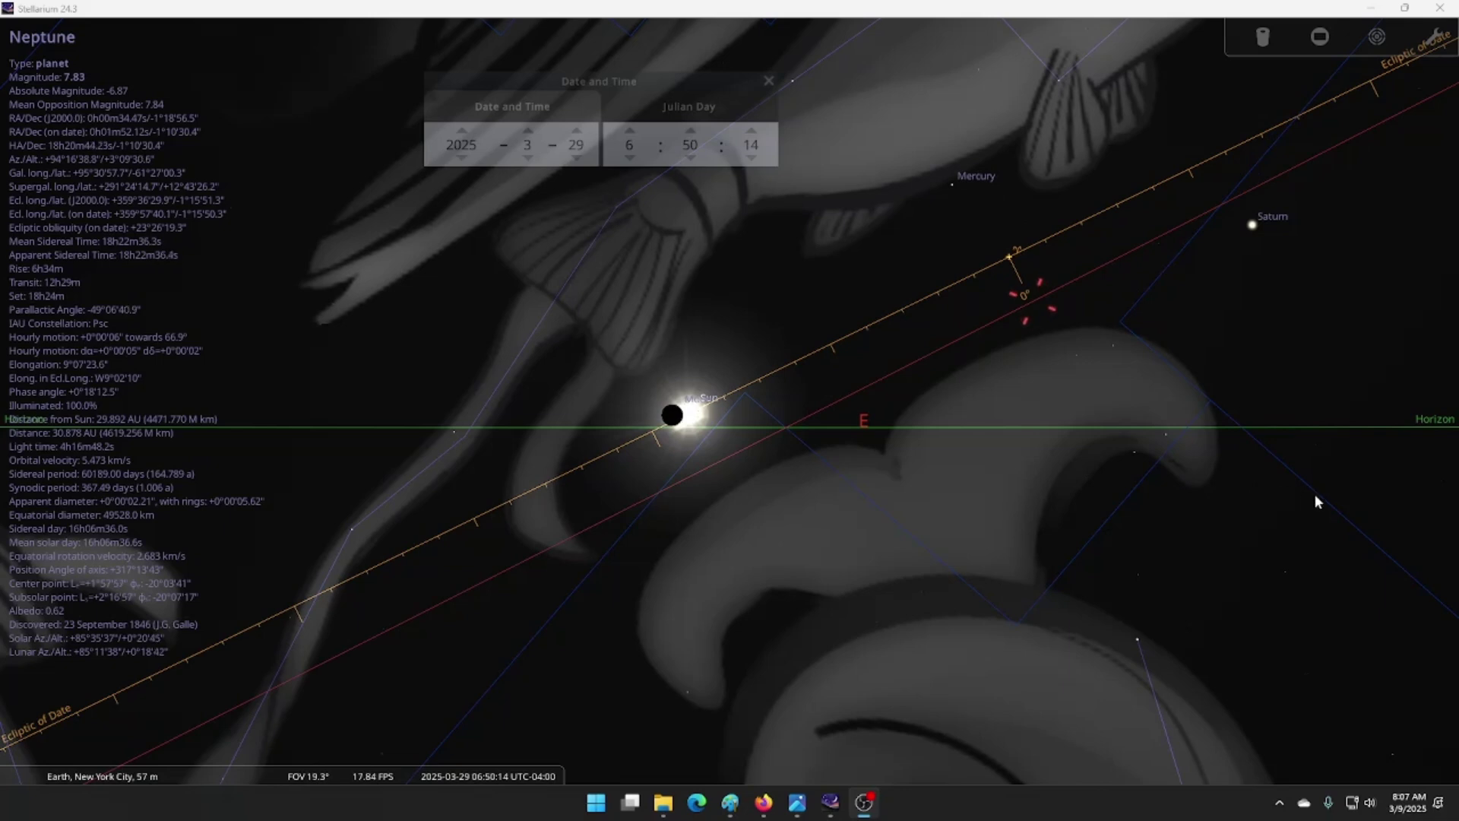
click(1180, 100)
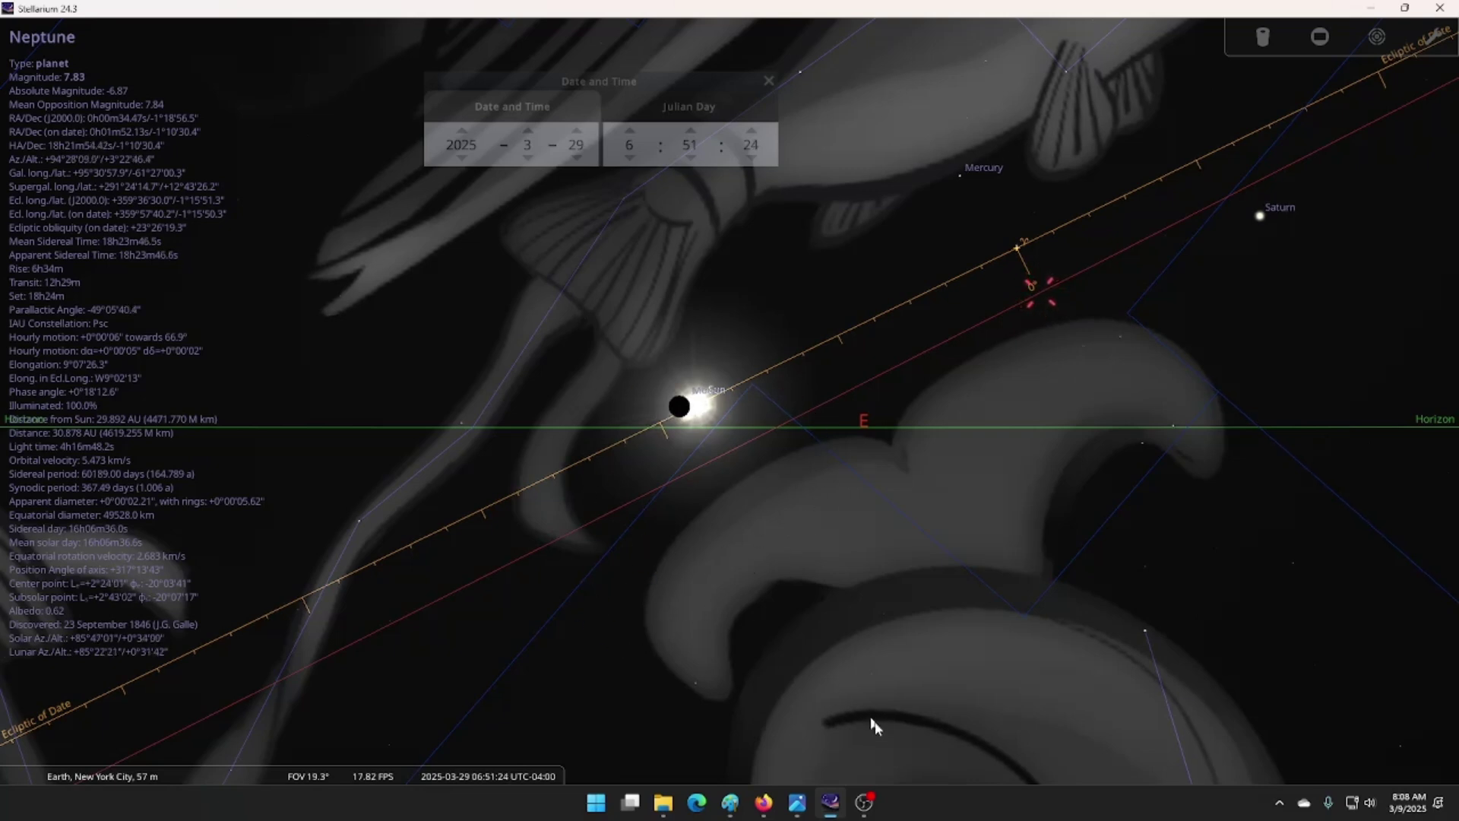
click(863, 804)
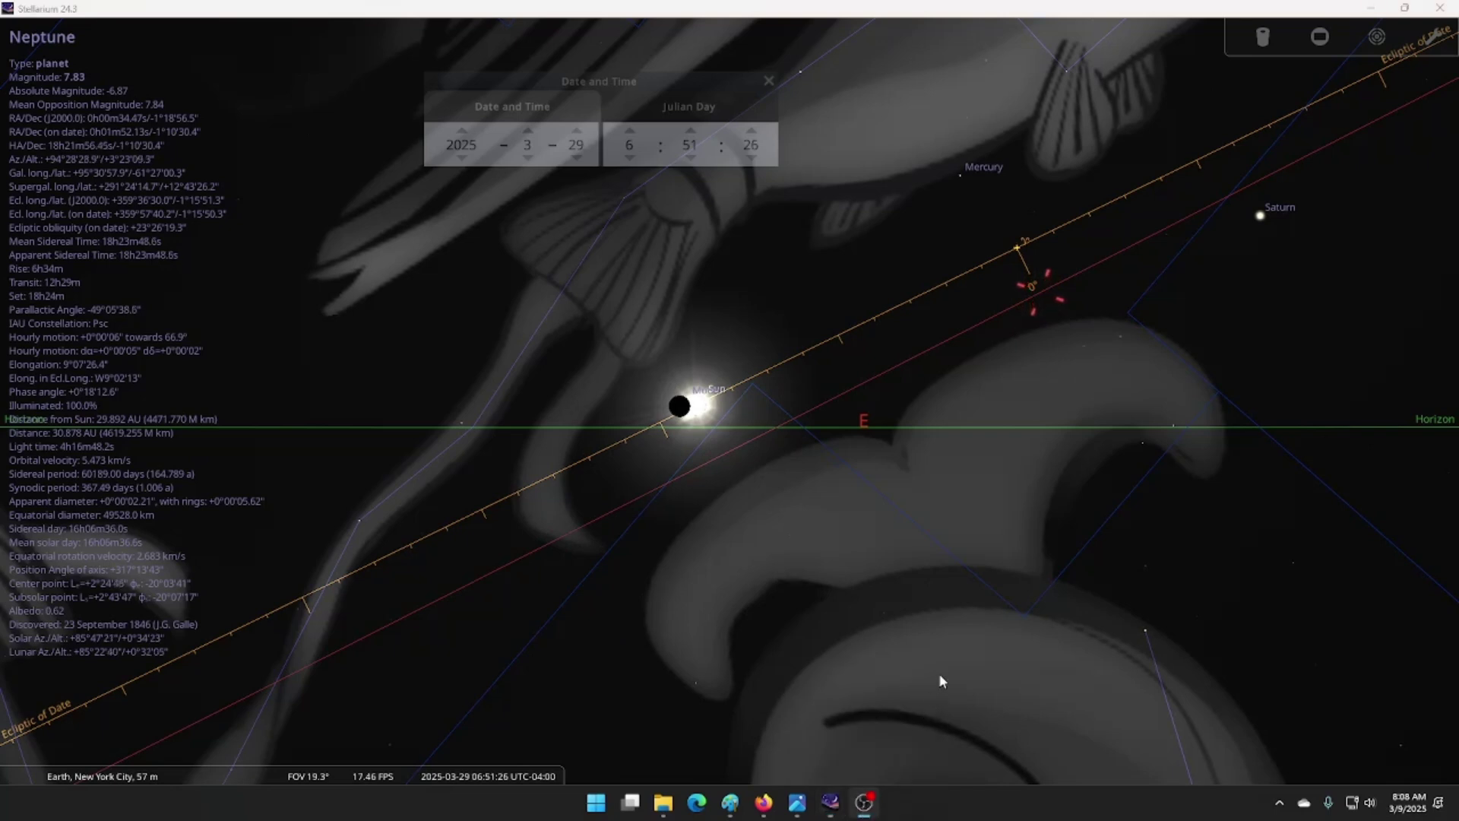
click(1191, 109)
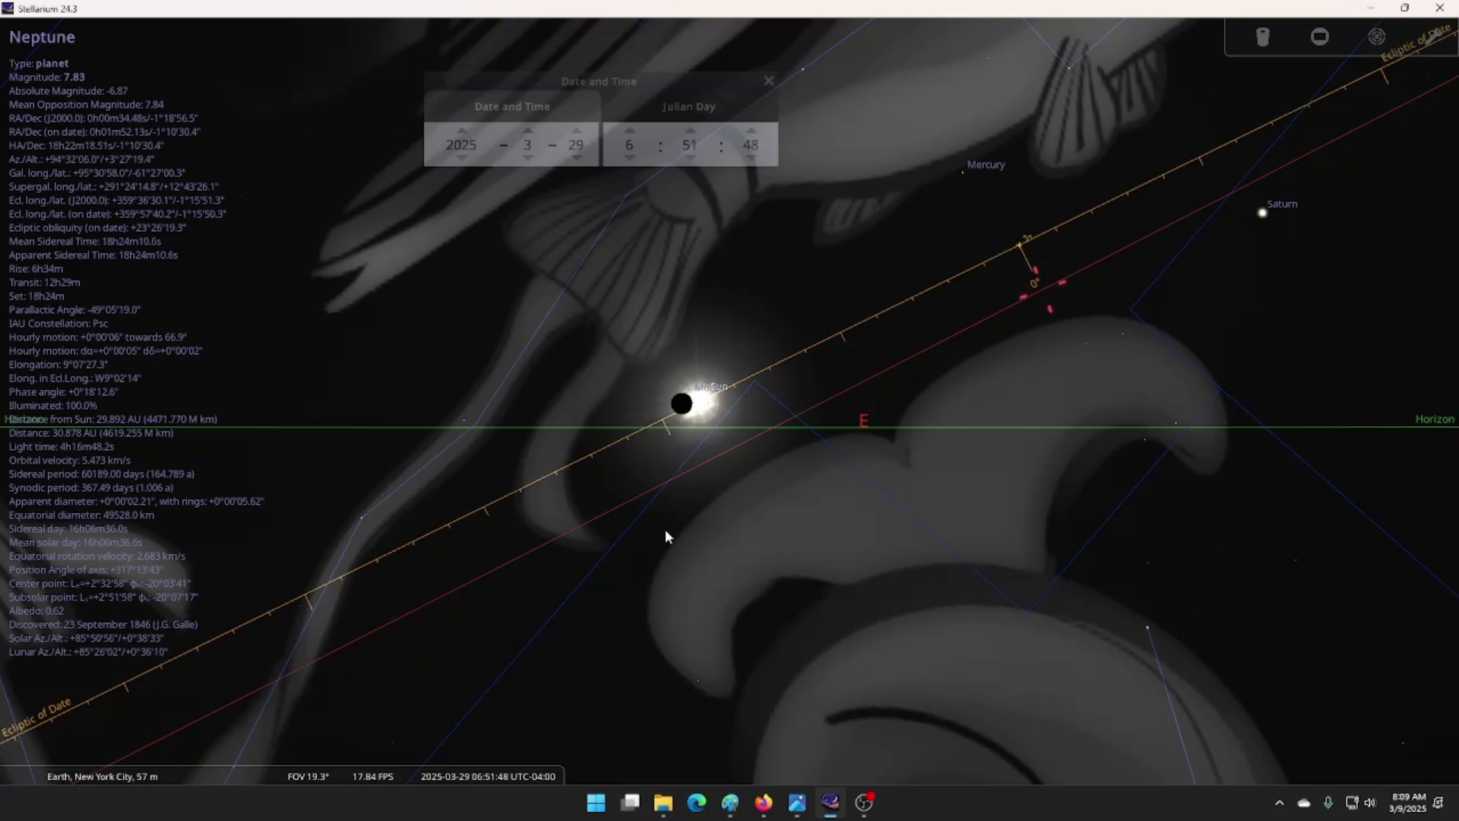
scroll(681, 545, down, 3)
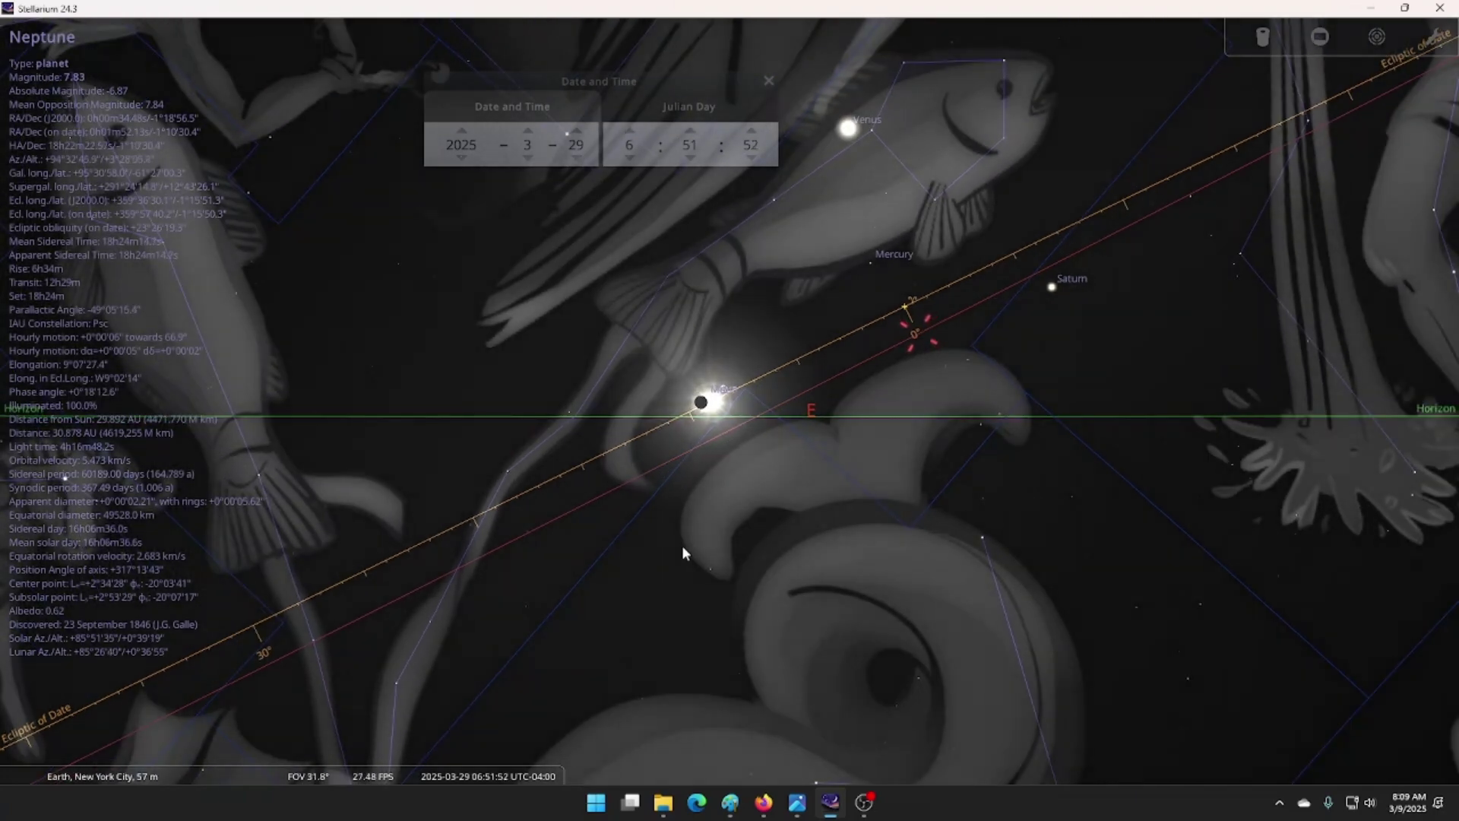
scroll(682, 545, down, 1)
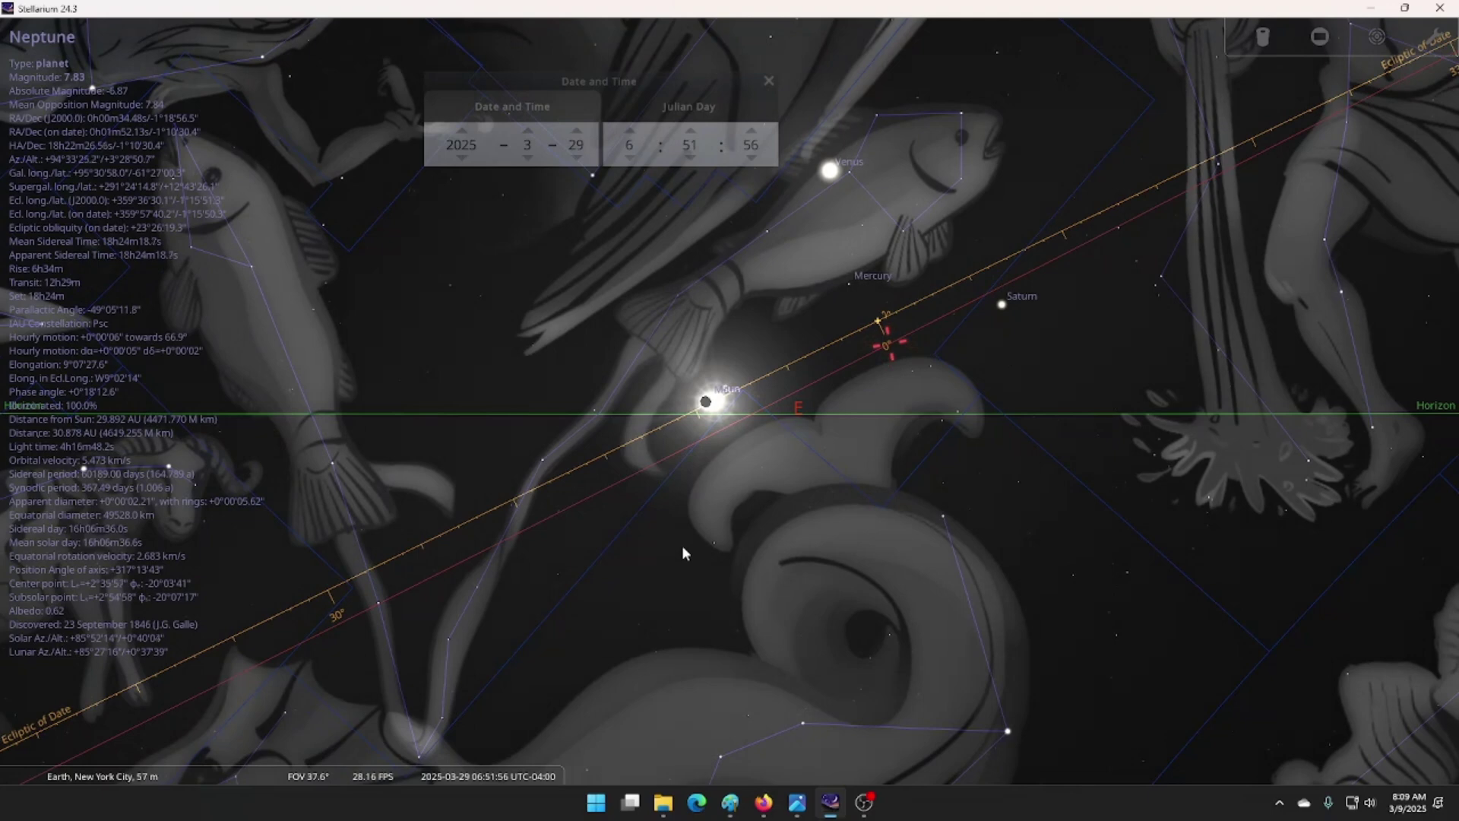
Switch to Firefox and examine the planetary wheel in the Astro-Seek sidereal chart for 26 December 2019
scroll(681, 546, down, 2)
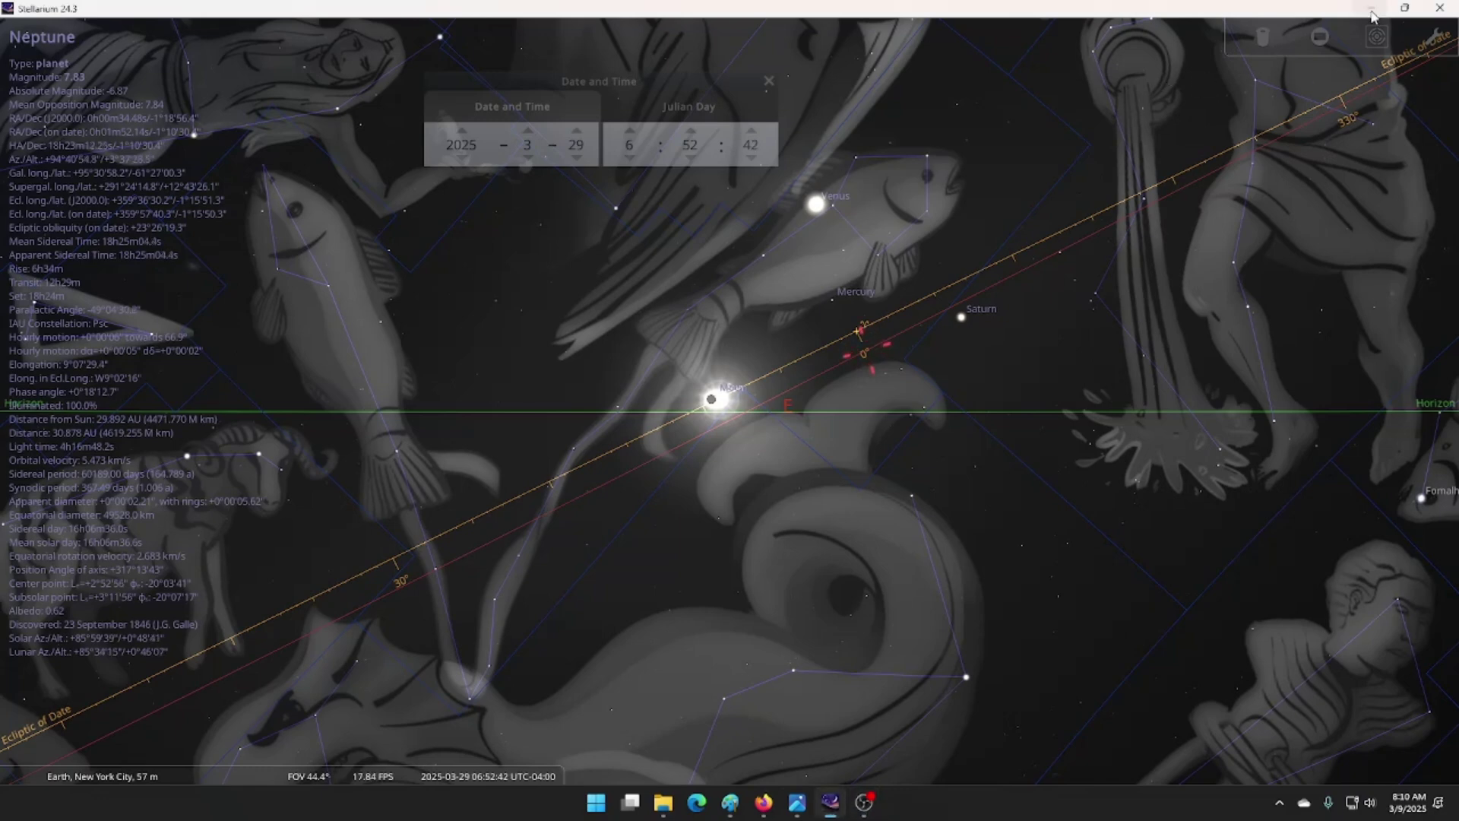
click(1404, 8)
mouse_move(764, 802)
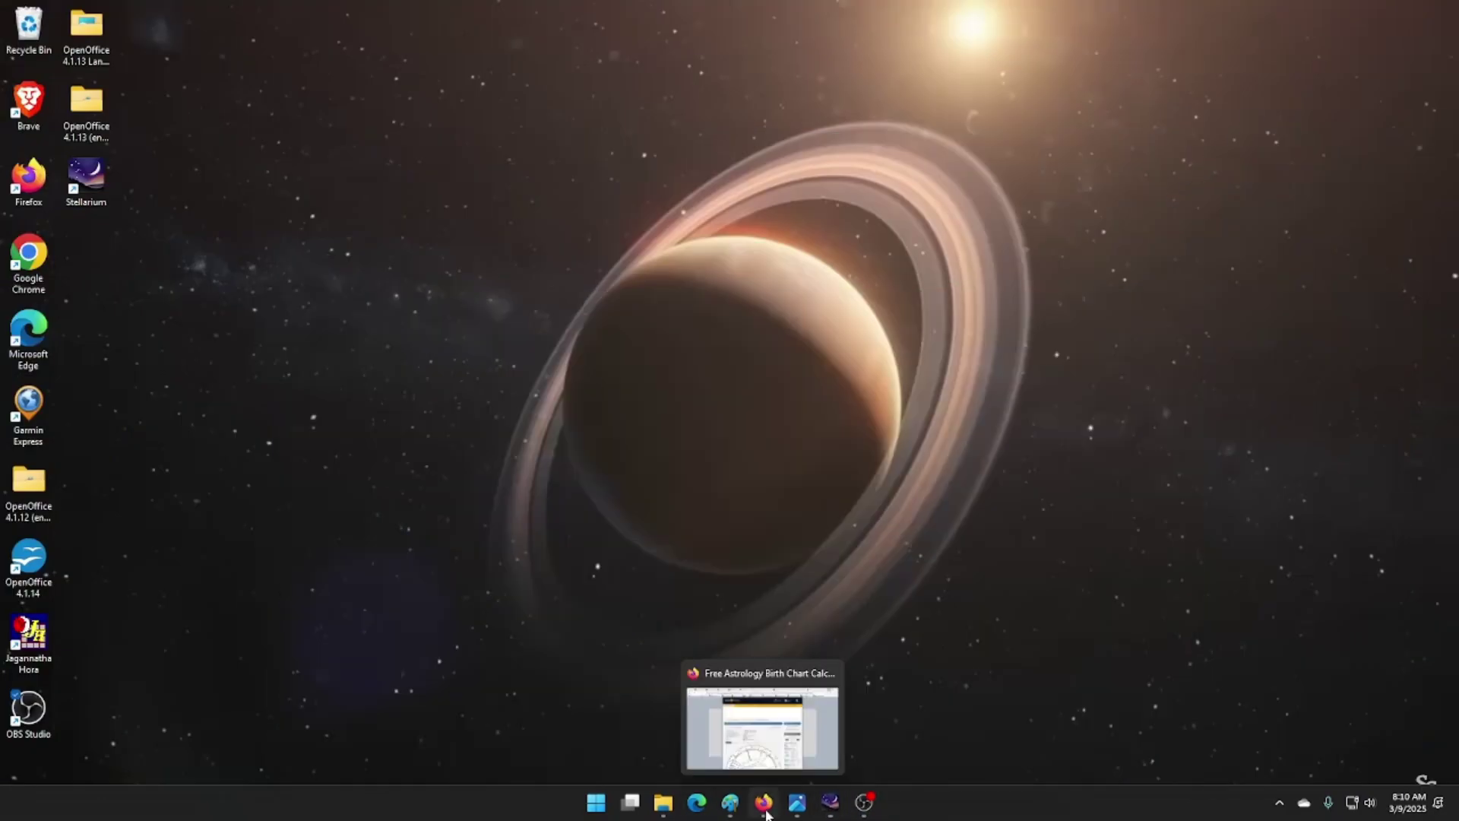
click(754, 733)
click(118, 17)
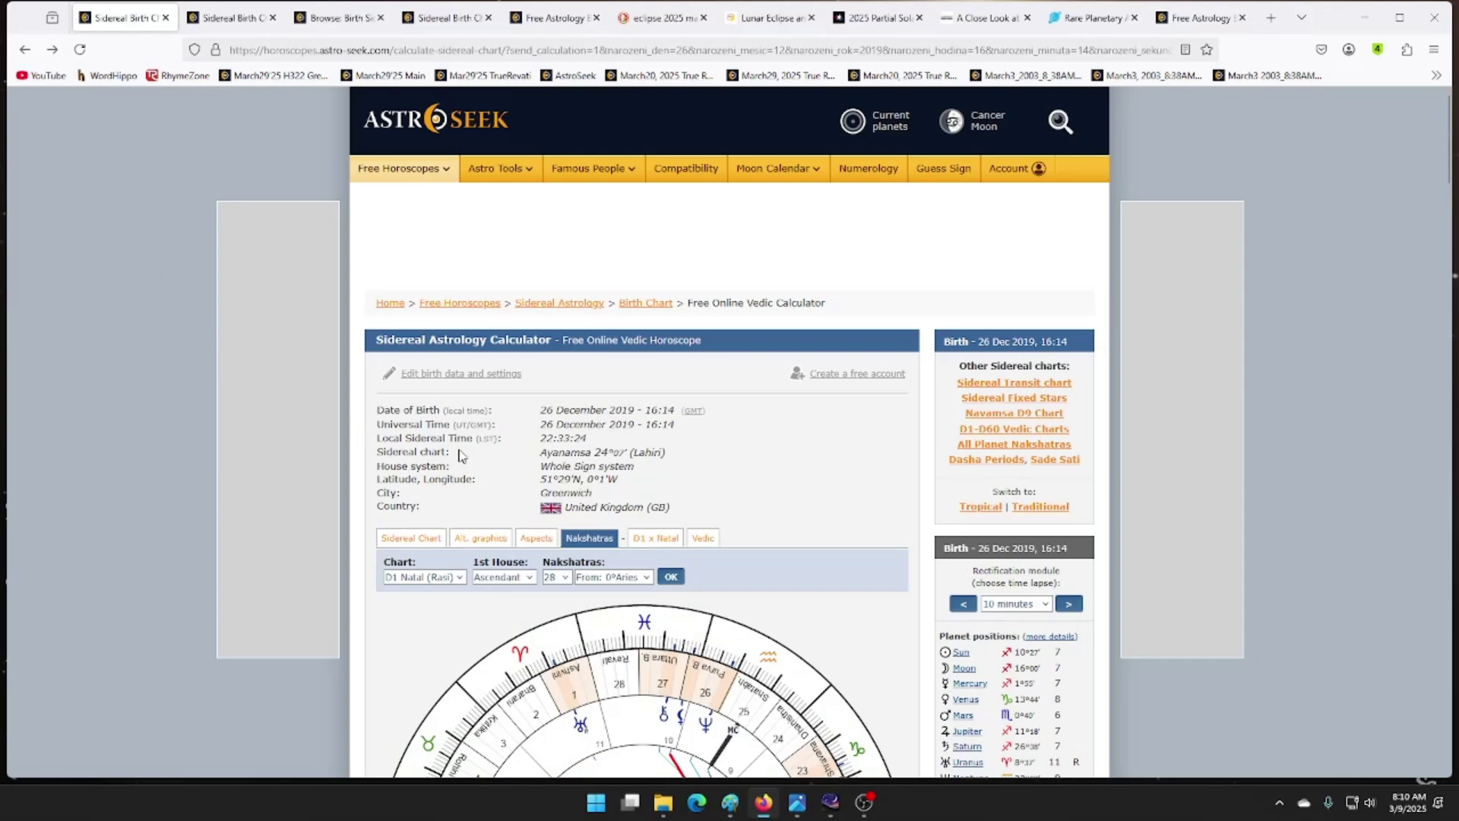
scroll(666, 451, down, 4)
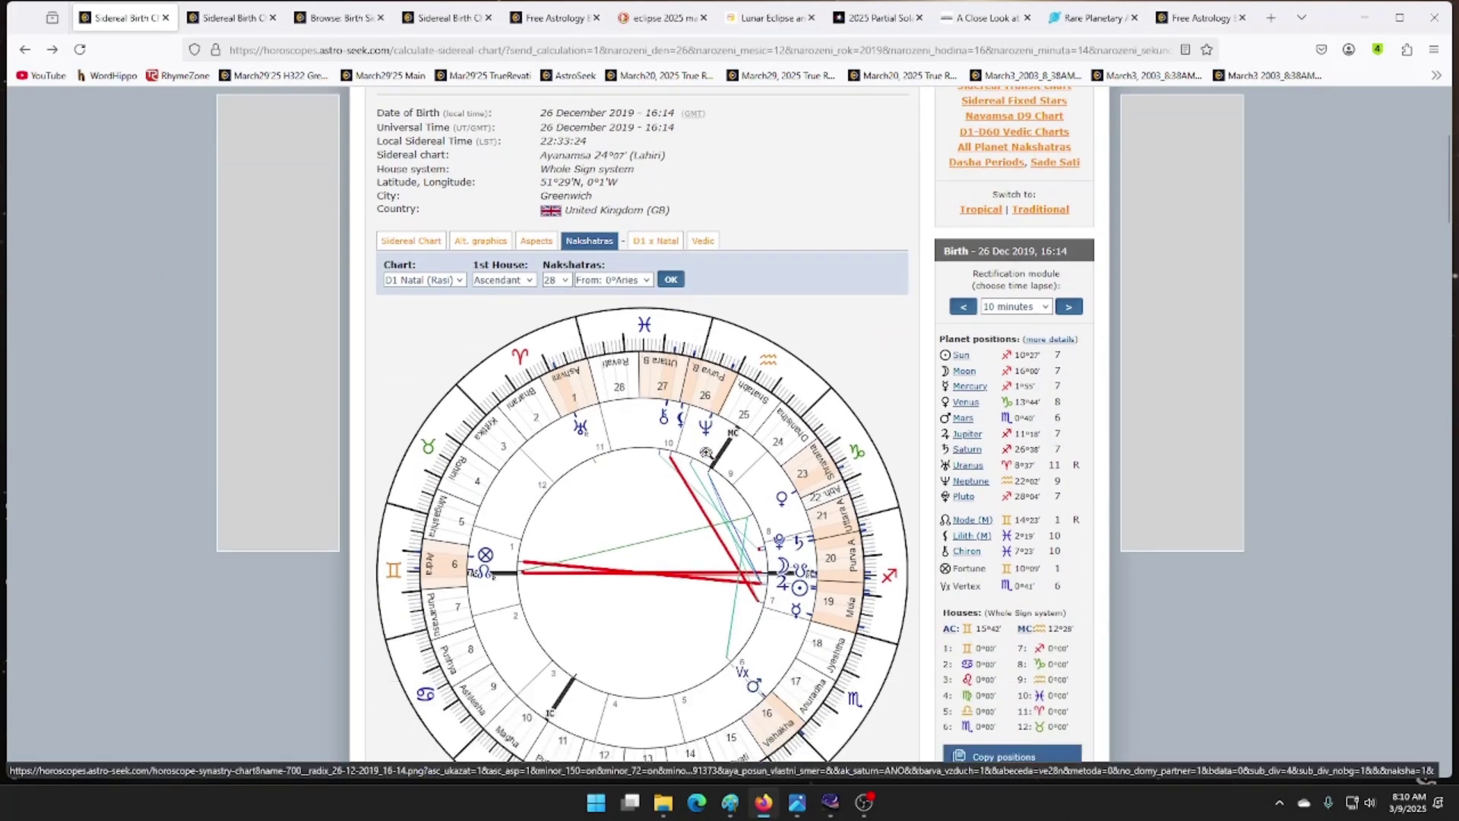
scroll(527, 421, down, 1)
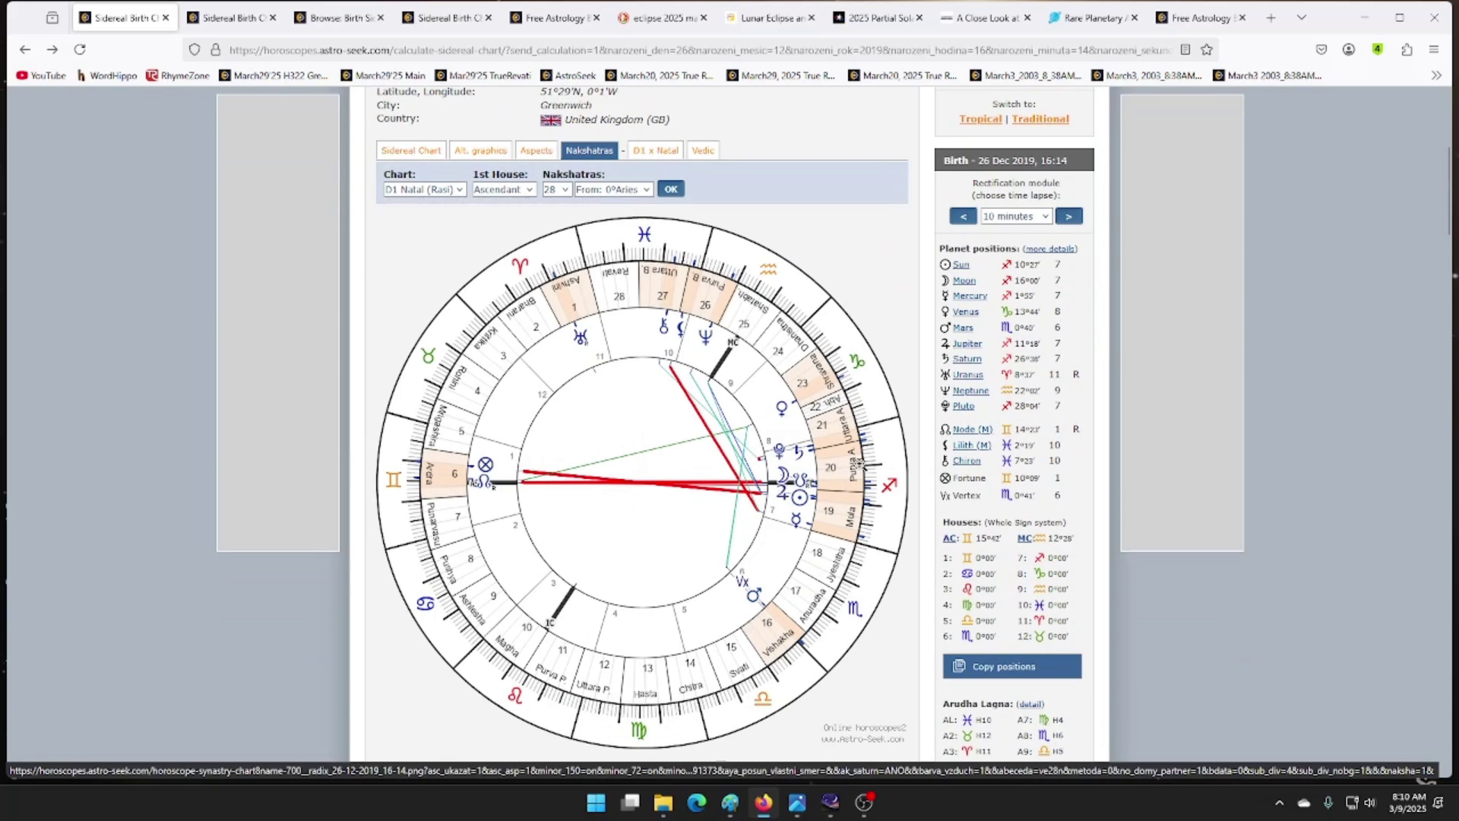
scroll(801, 480, down, 1)
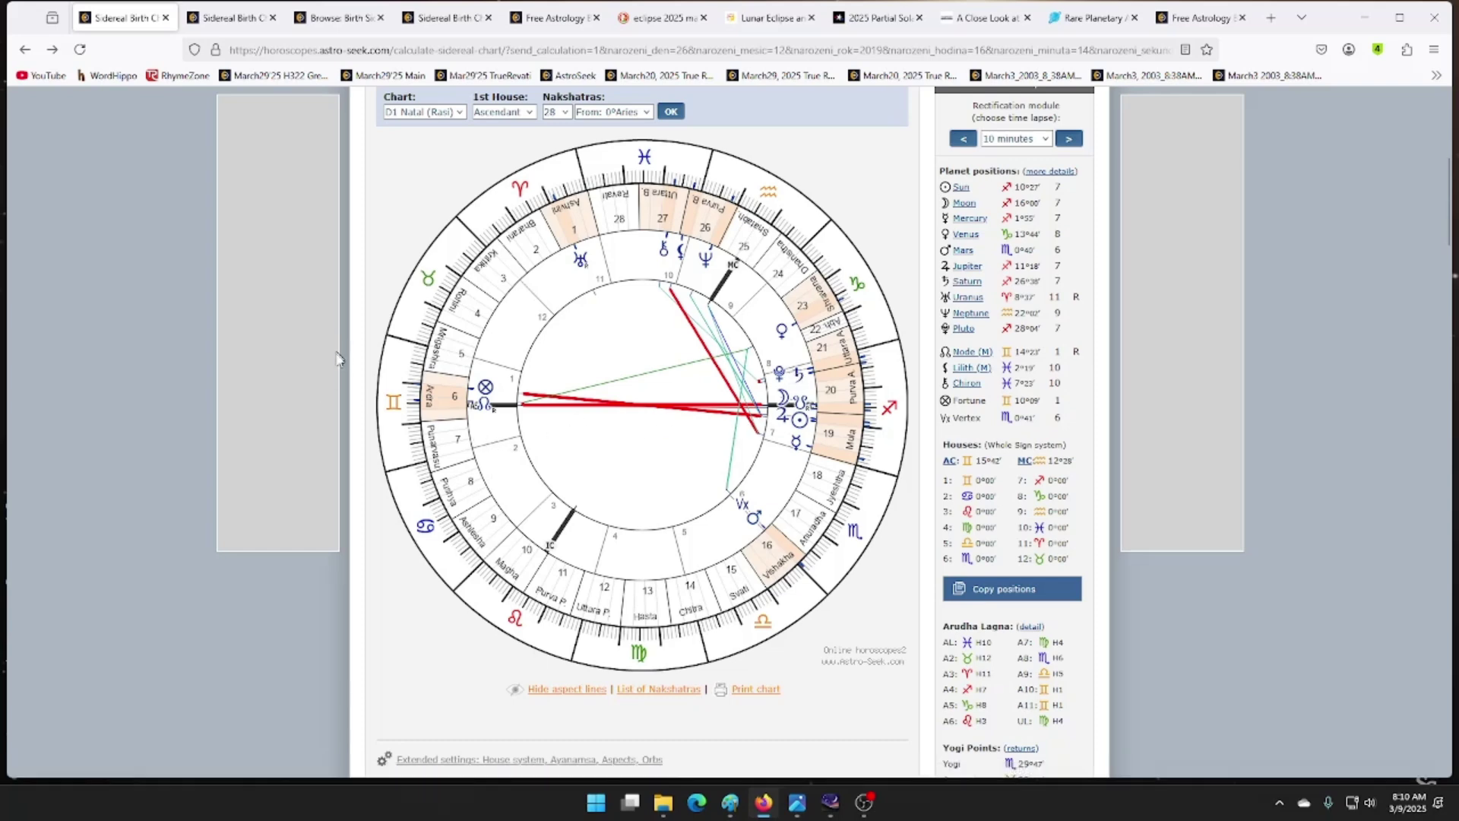
Check the 26 December 2019 chart's date and location details against the planets grouped in Sagittarius
scroll(335, 373, up, 4)
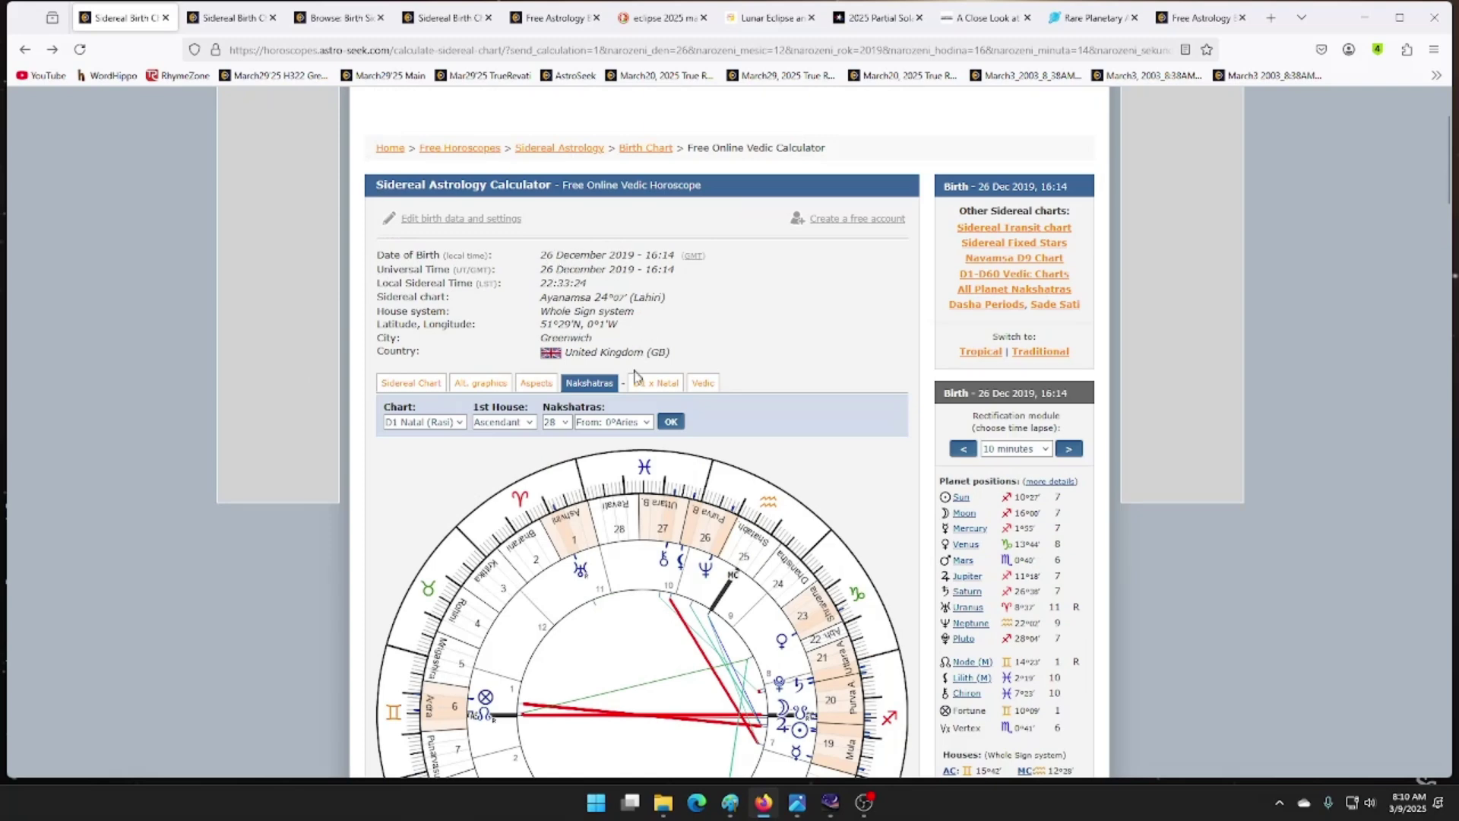
scroll(427, 507, down, 3)
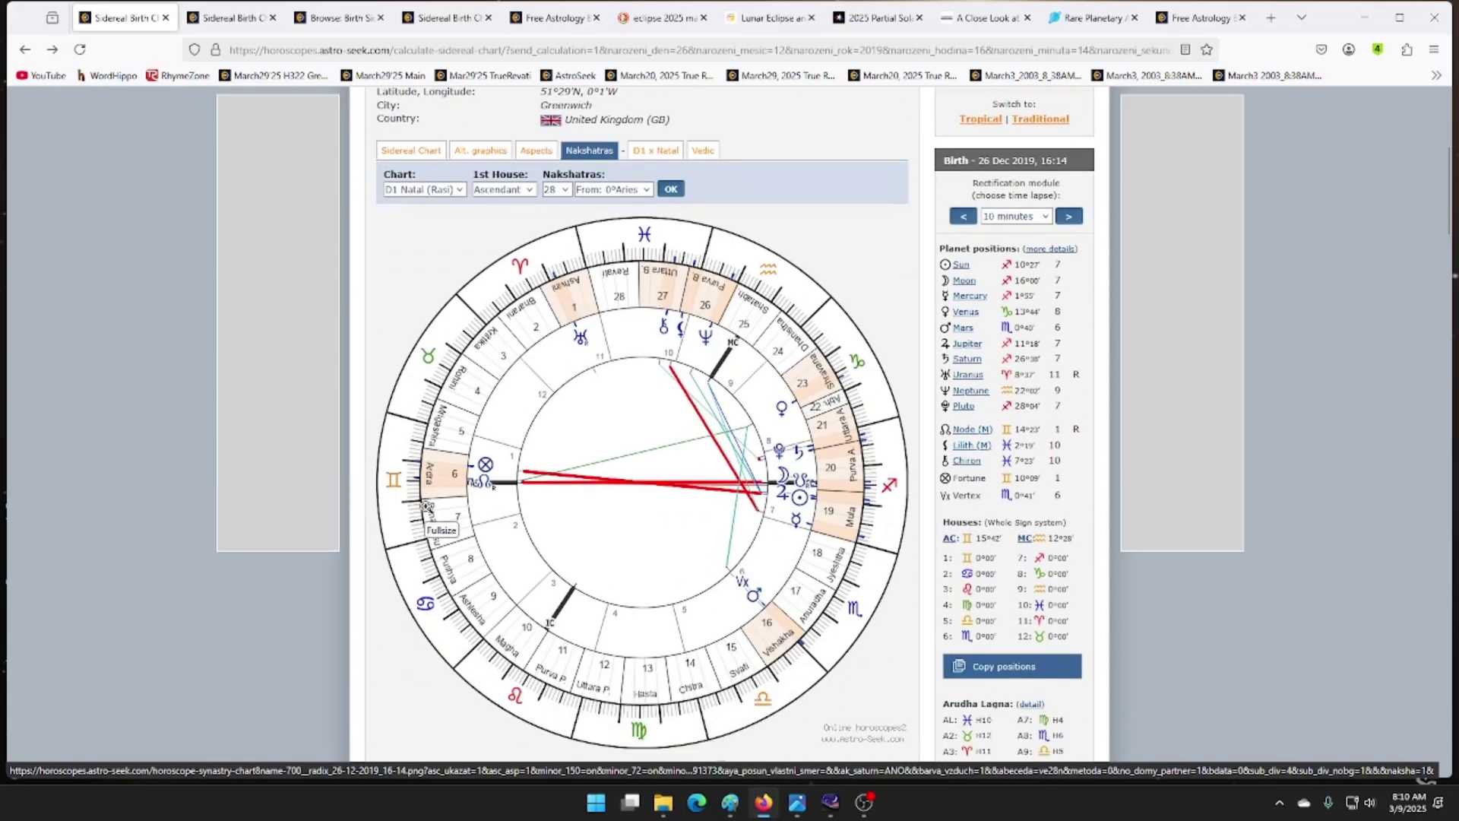
scroll(428, 507, up, 3)
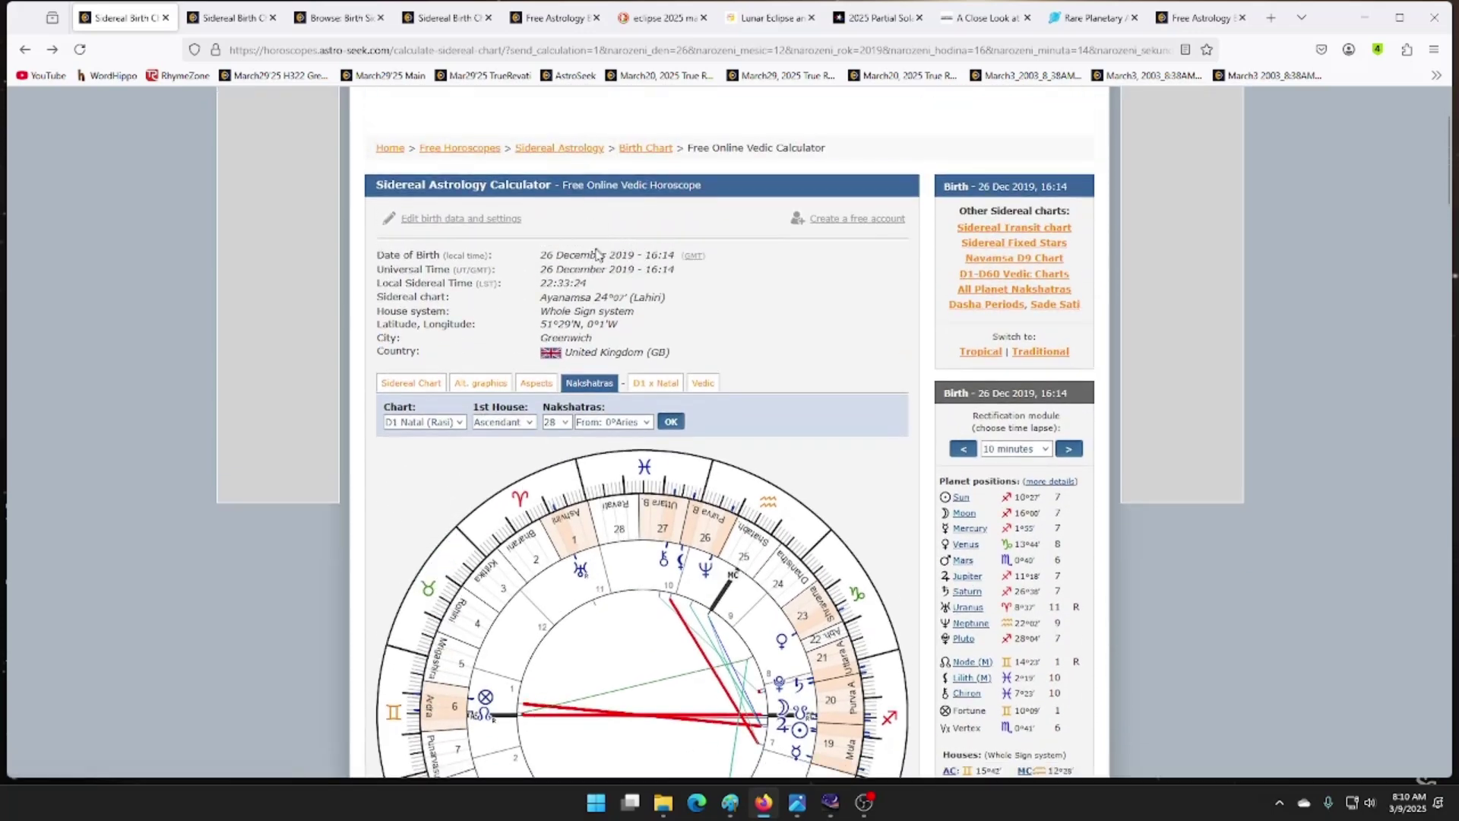
scroll(514, 294, down, 3)
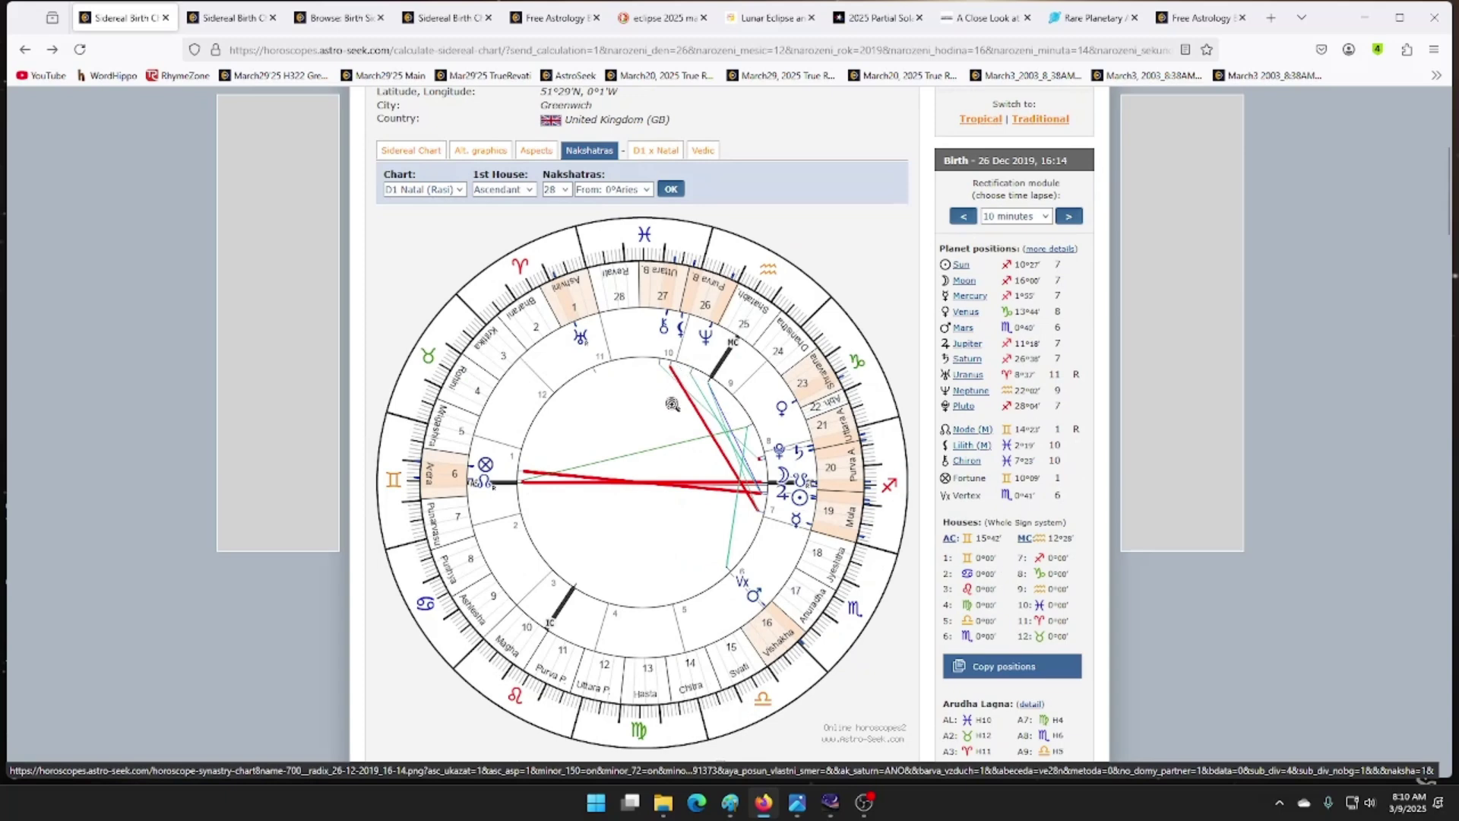
drag(777, 546, 699, 441)
scroll(672, 487, down, 2)
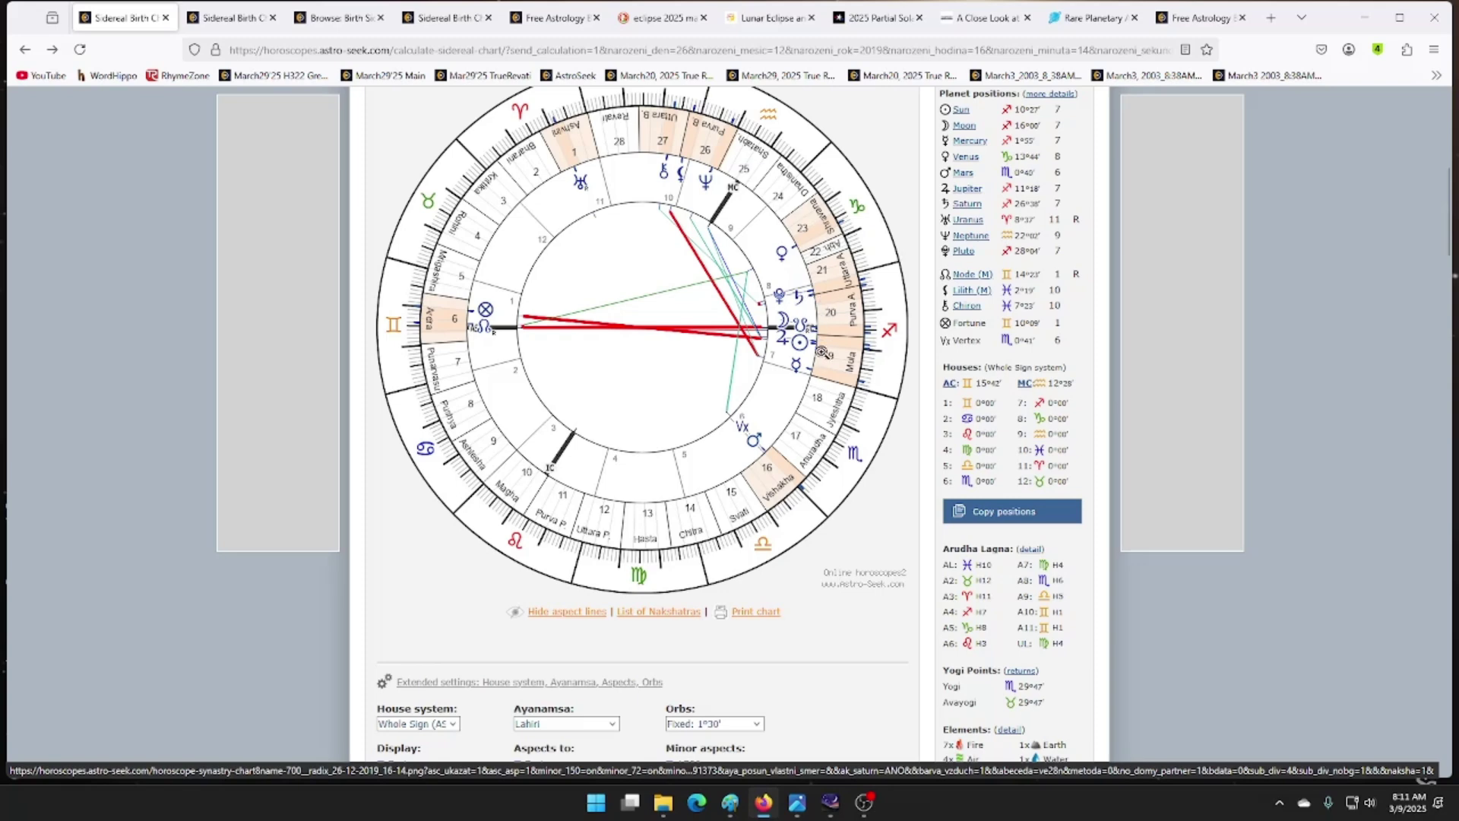
Consult the quintuple groupings date table in the page 3 screenshot in Photos, and return to the 26 December 2019 chart in Firefox
mouse_move(798, 804)
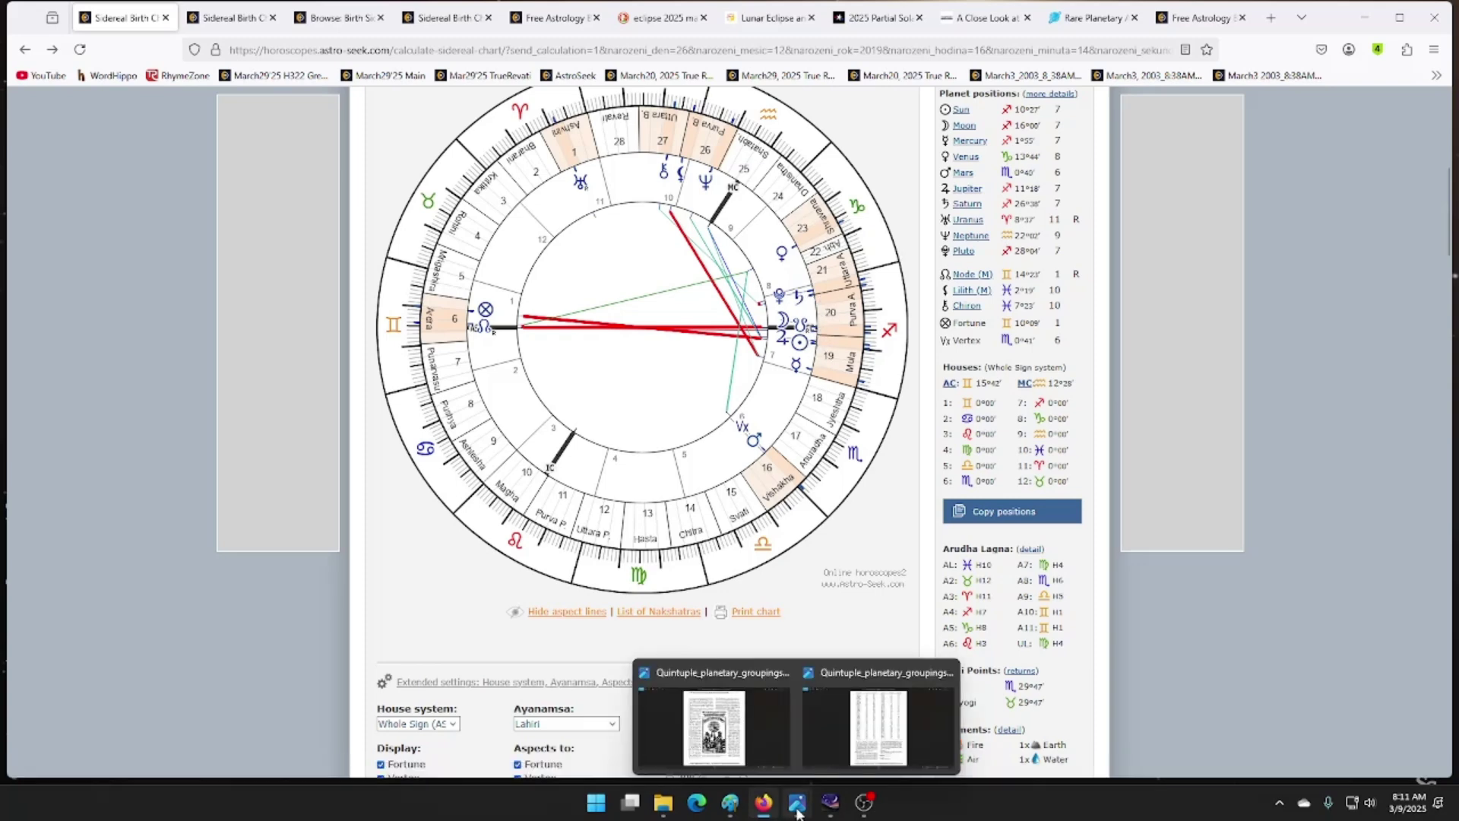
click(878, 755)
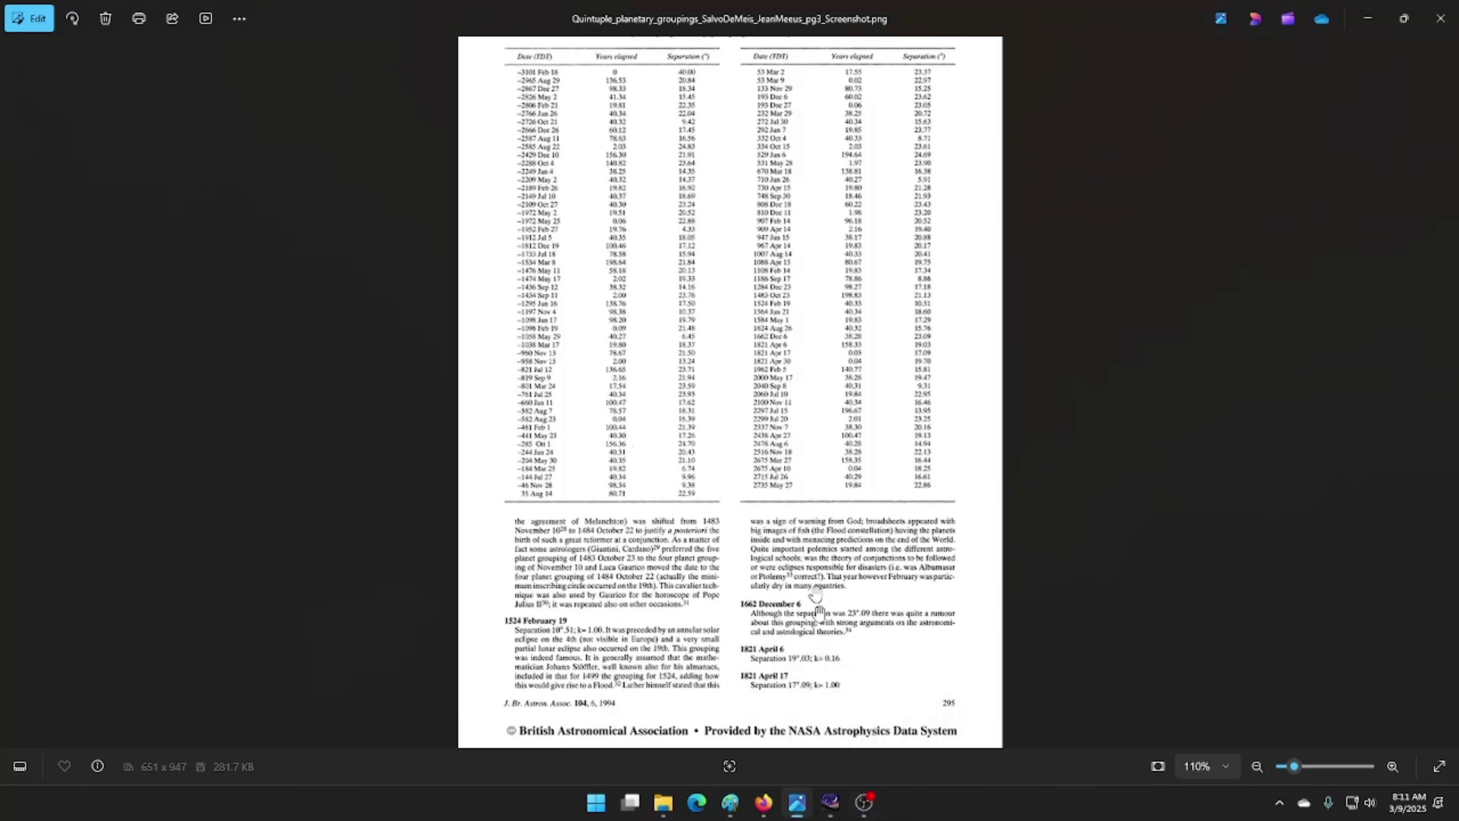
mouse_move(829, 807)
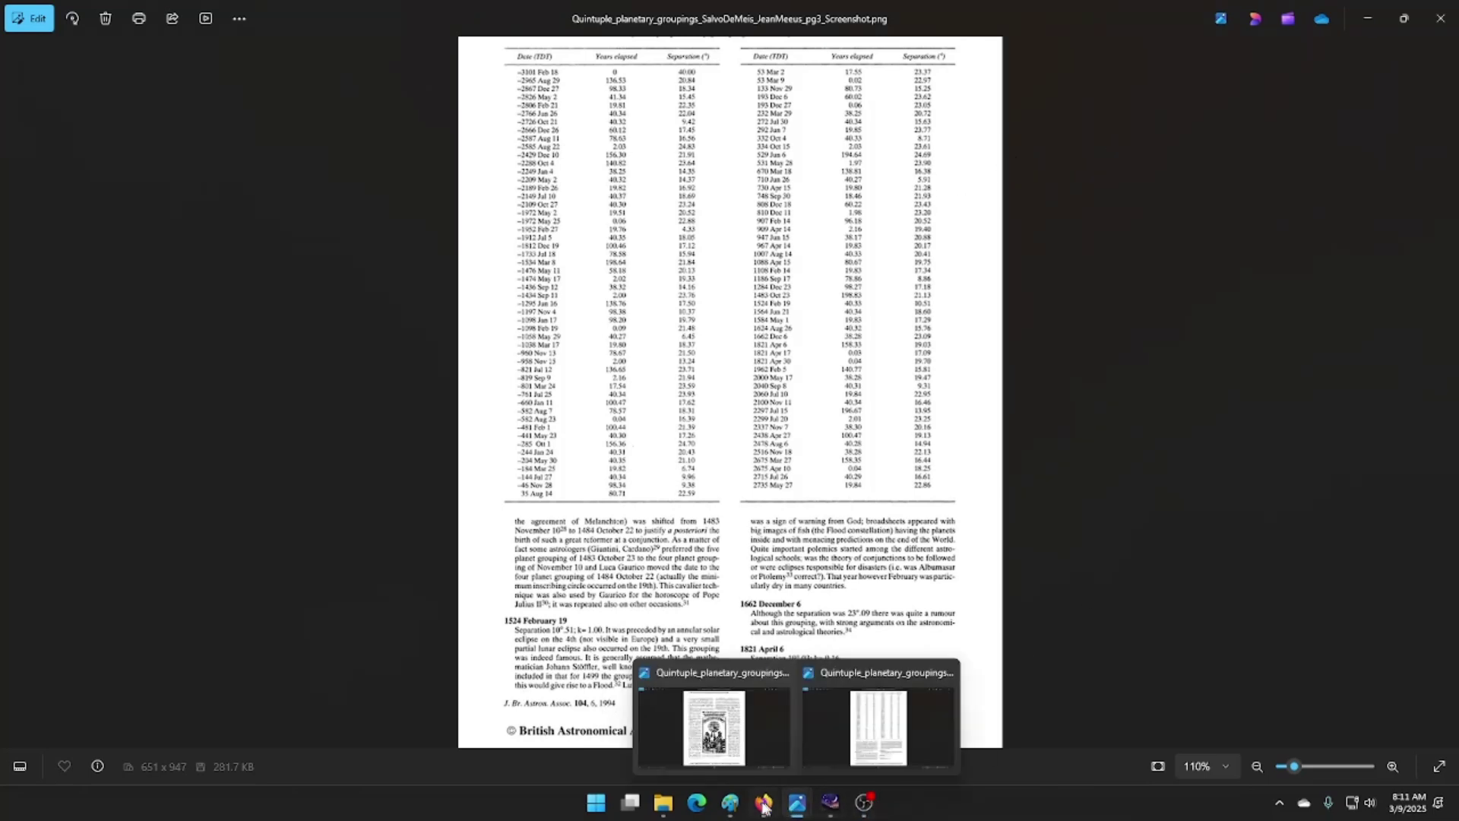
click(757, 718)
scroll(463, 414, up, 3)
scroll(618, 137, down, 1)
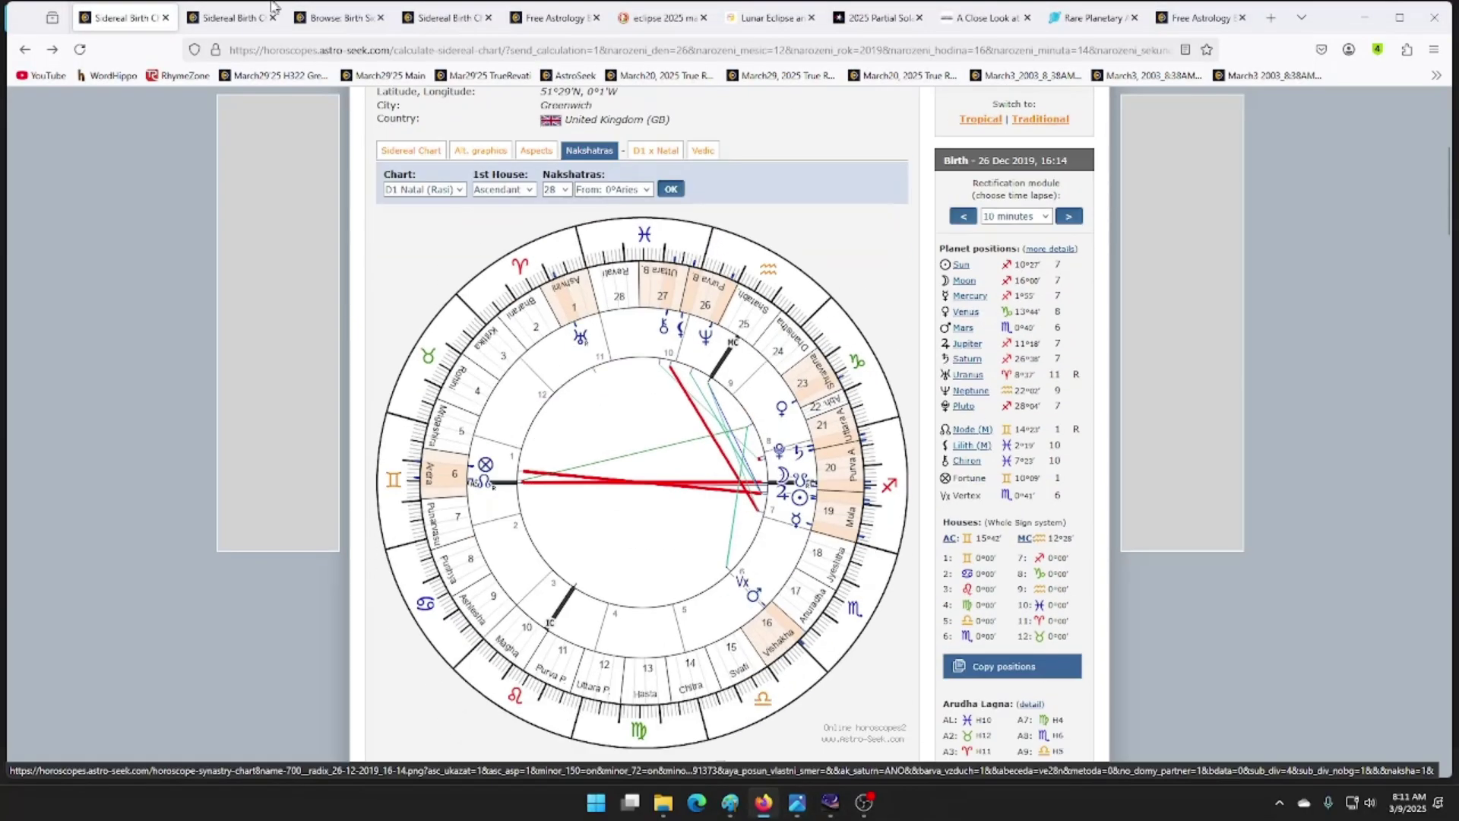
Show the 10 February 2021 sidereal chart and examine the planets grouped in Capricorn
click(237, 21)
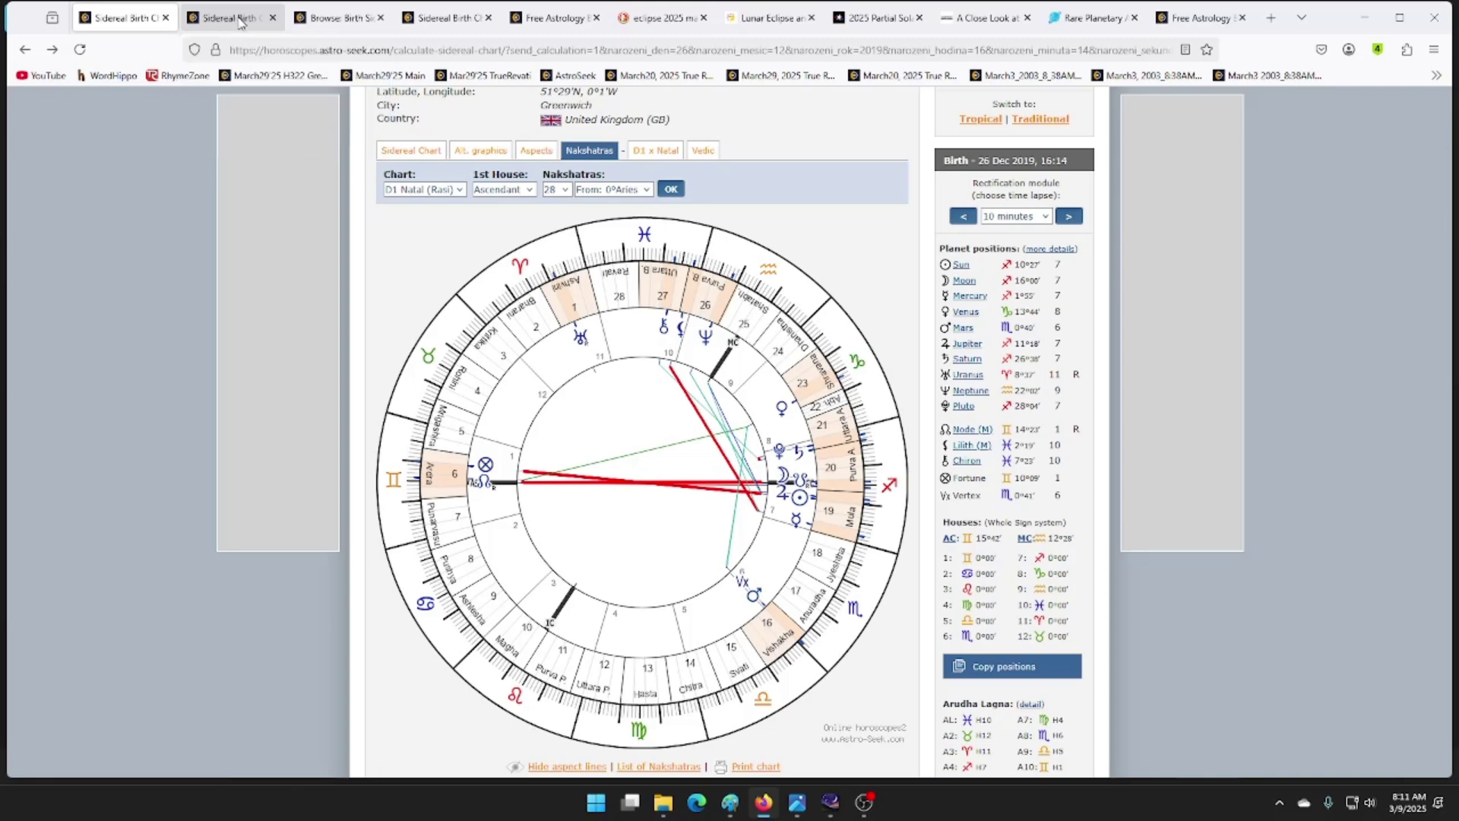
scroll(490, 346, down, 2)
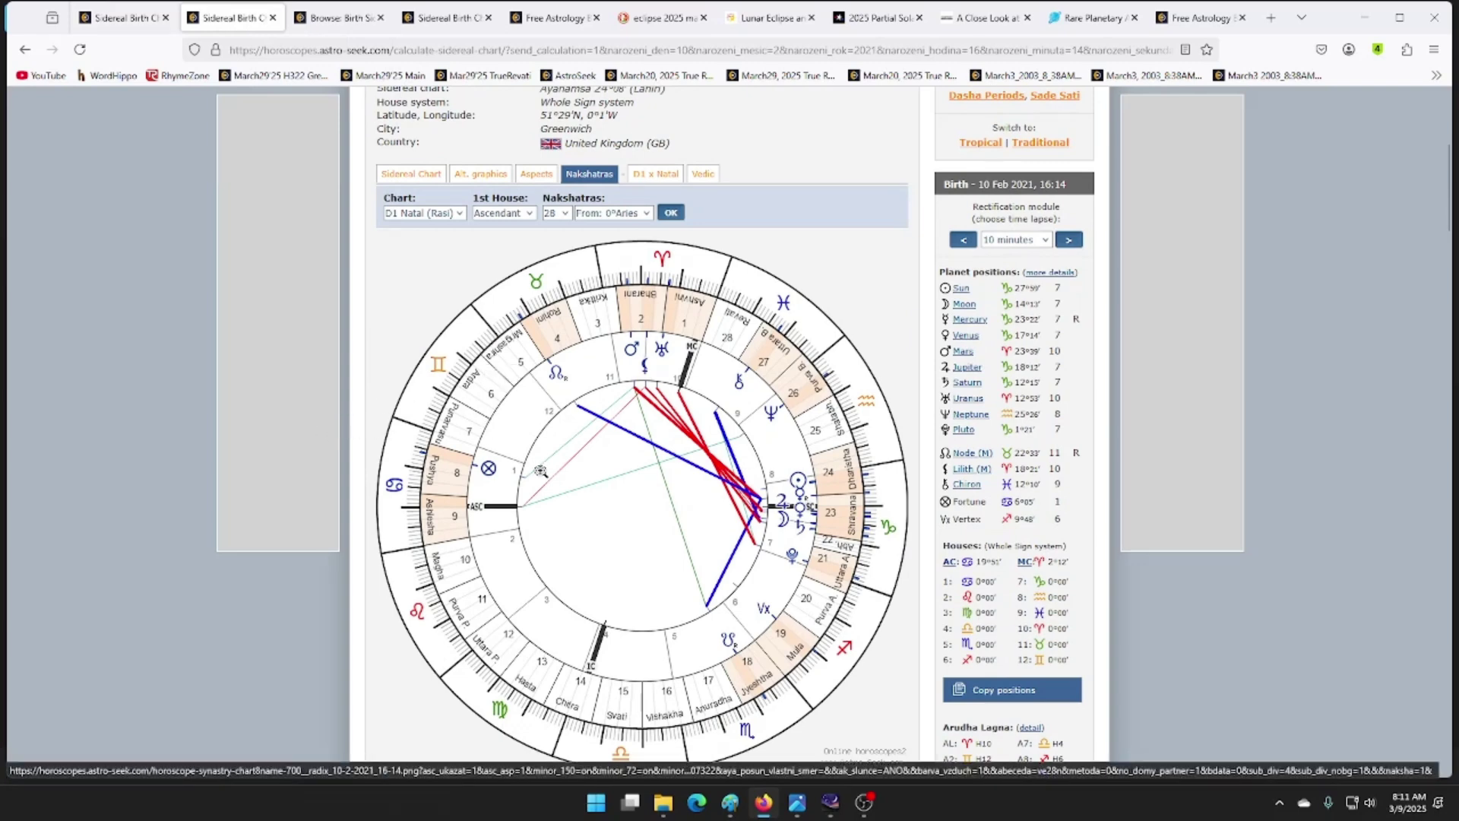
scroll(538, 476, down, 1)
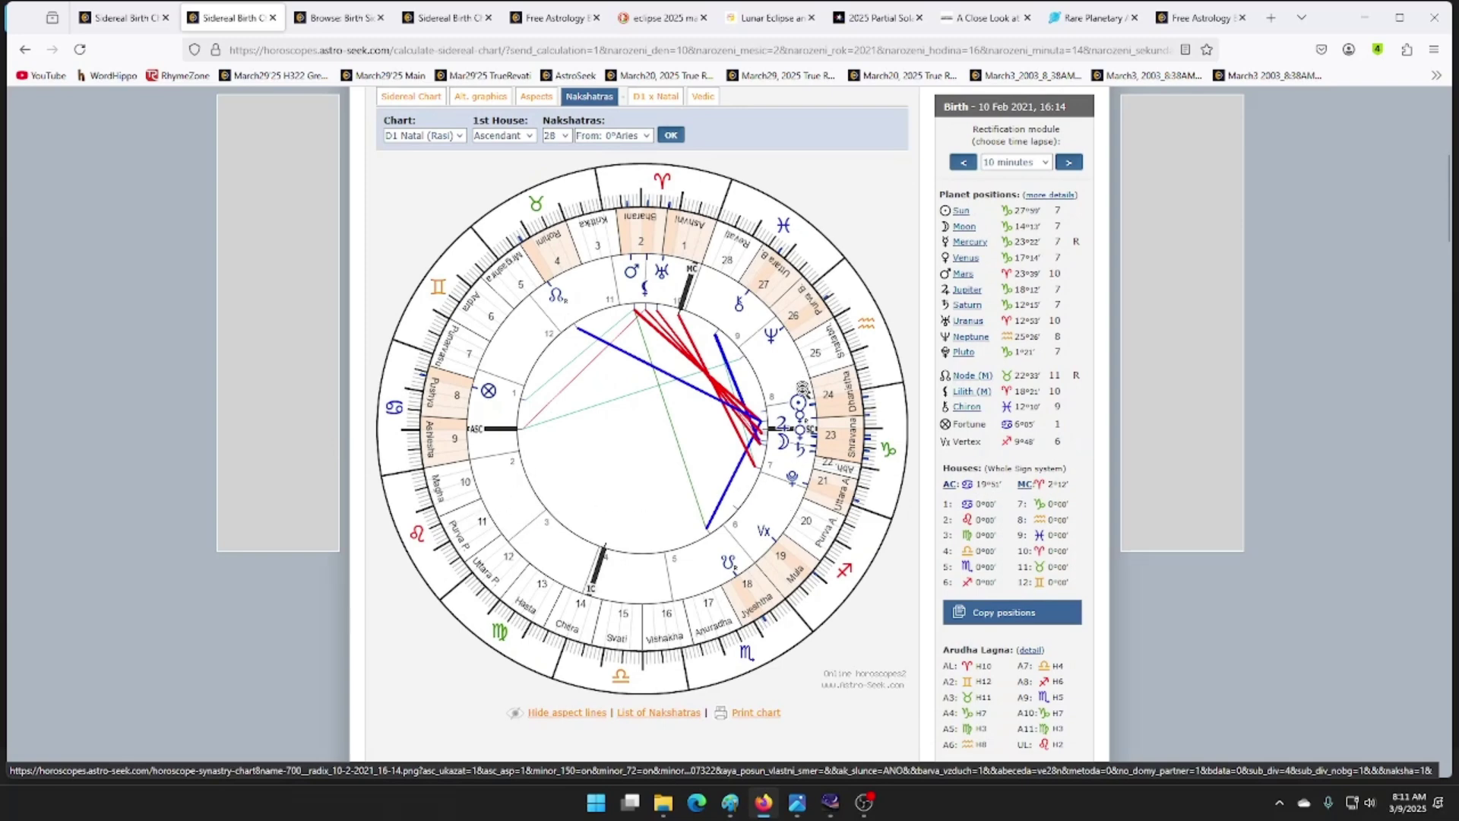
scroll(479, 309, up, 2)
scroll(810, 384, down, 3)
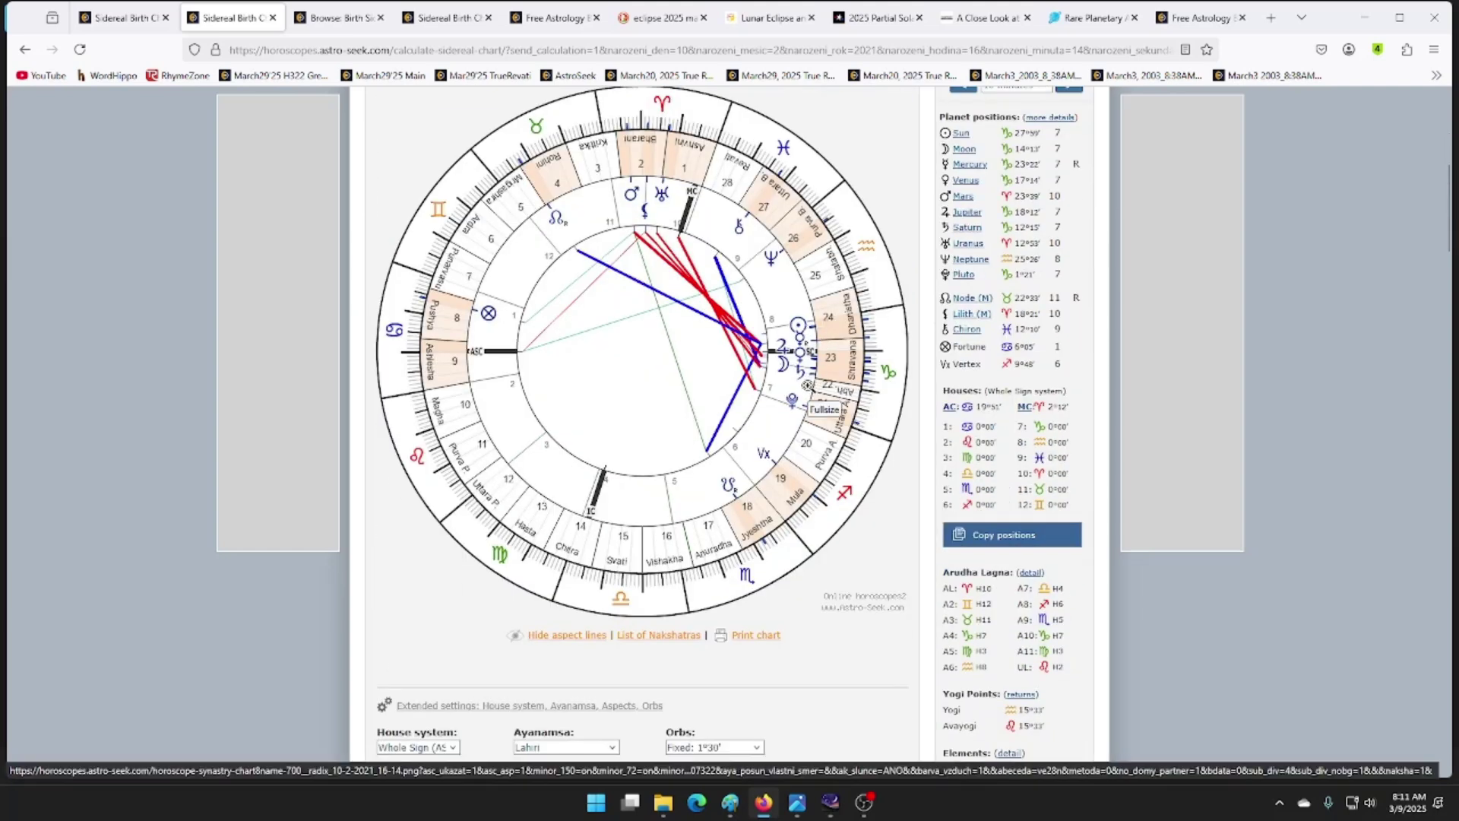
Compare the Sagittarius grouping in the 26 December 2019 chart with the Capricorn grouping in the 10 February 2021 chart
click(115, 21)
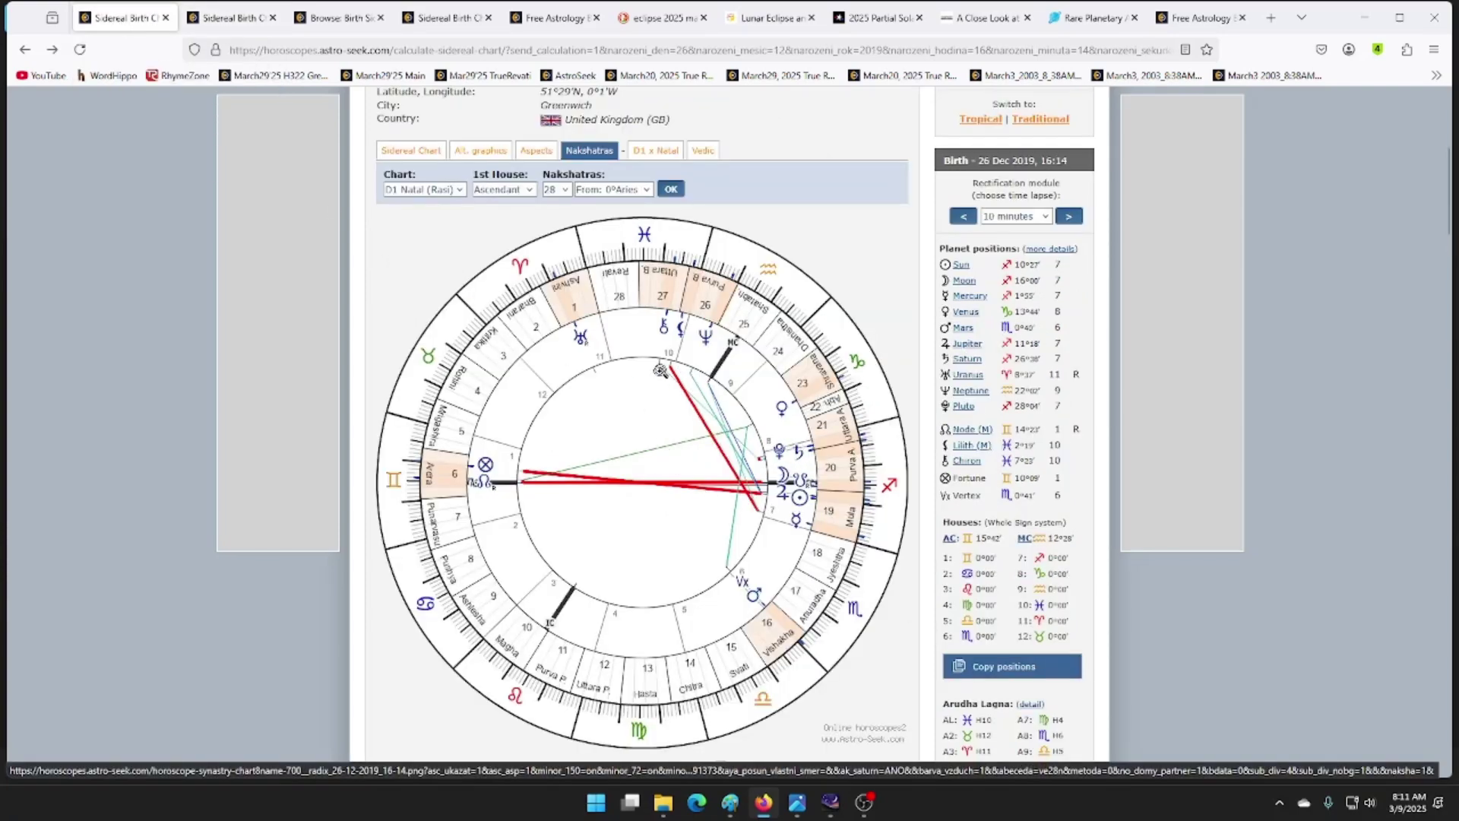
scroll(795, 487, up, 5)
scroll(794, 456, down, 5)
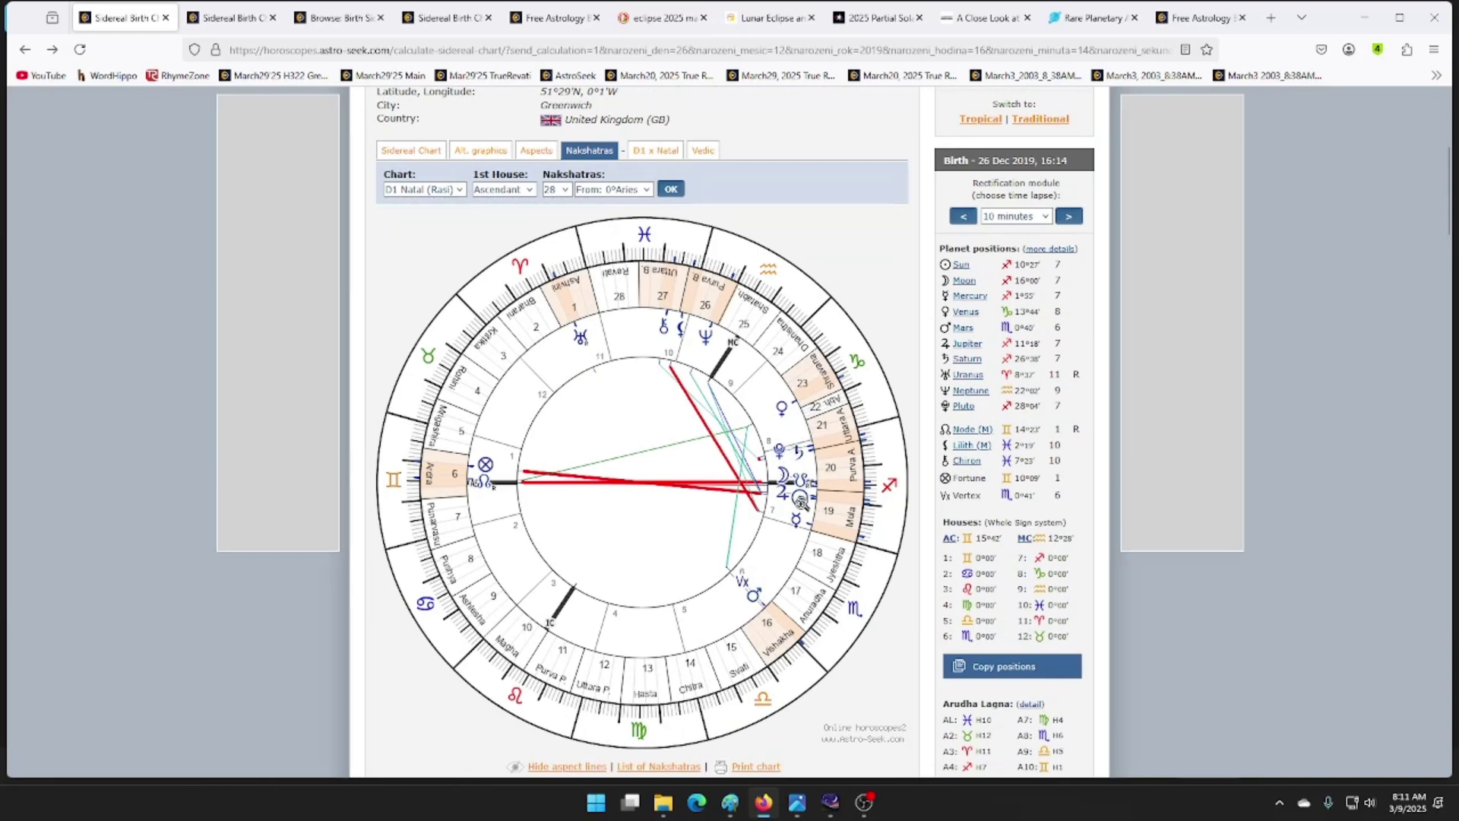
key(ctrl+Tab)
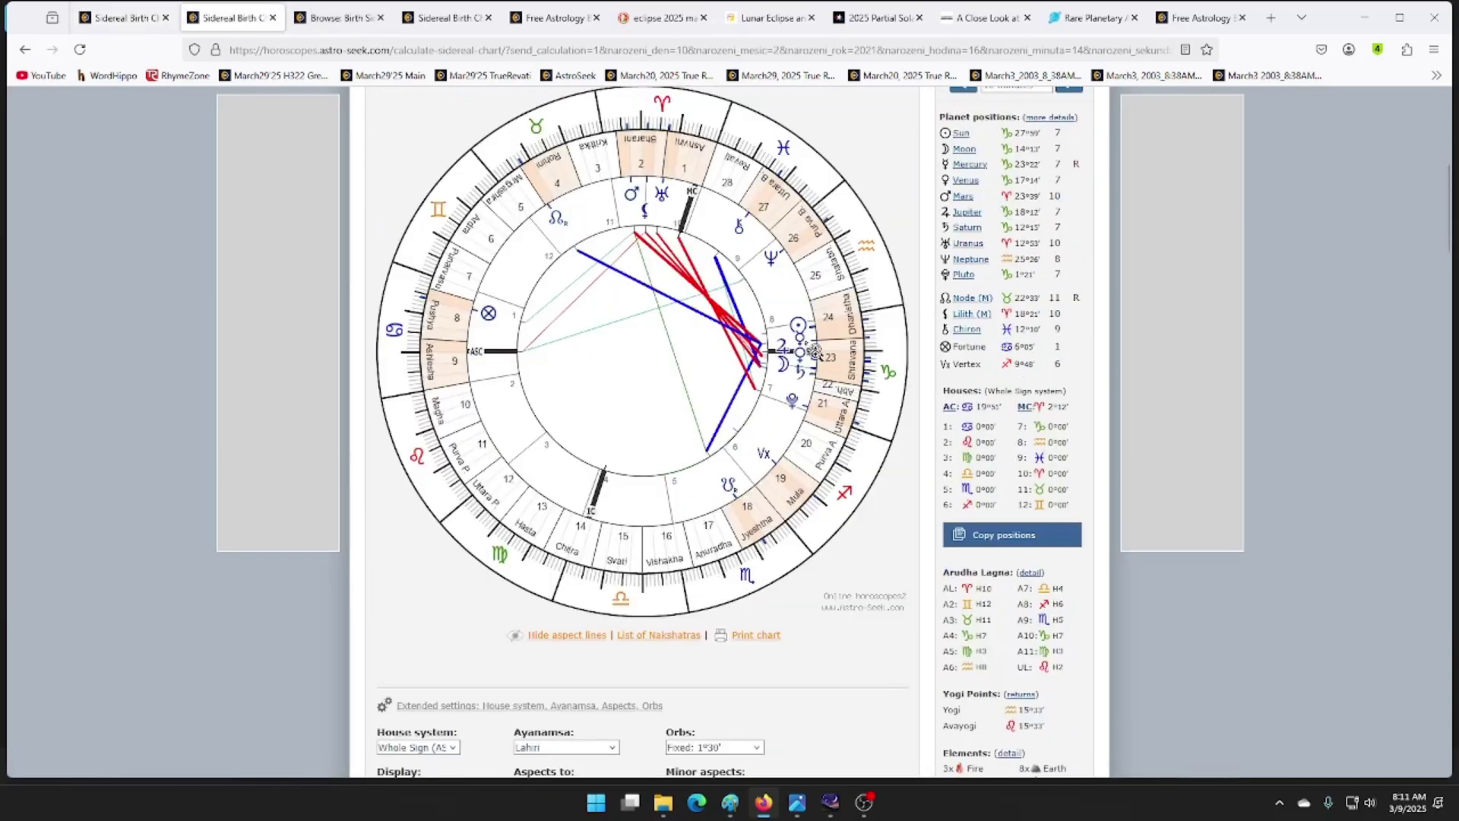
scroll(791, 376, up, 3)
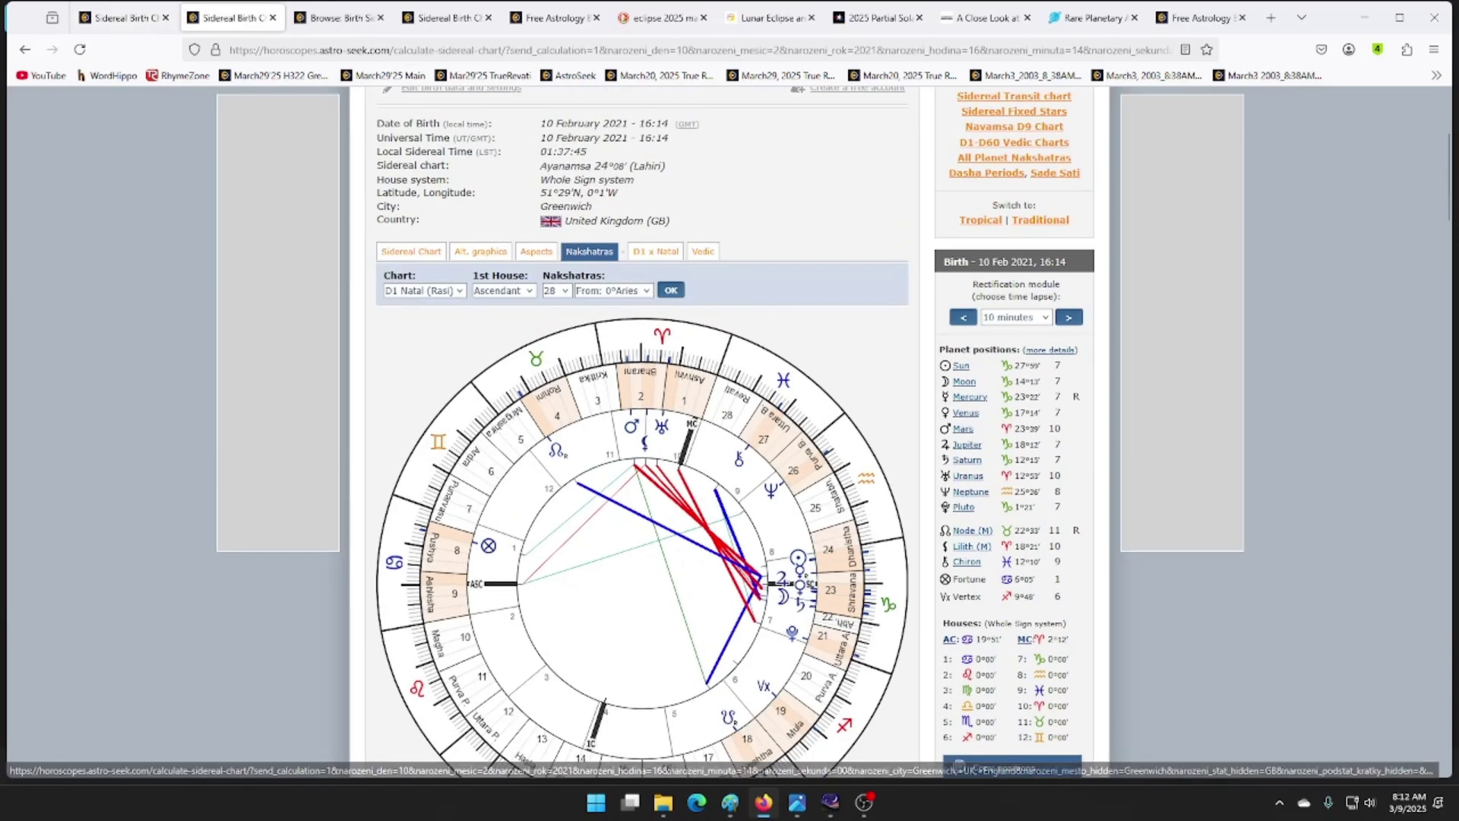